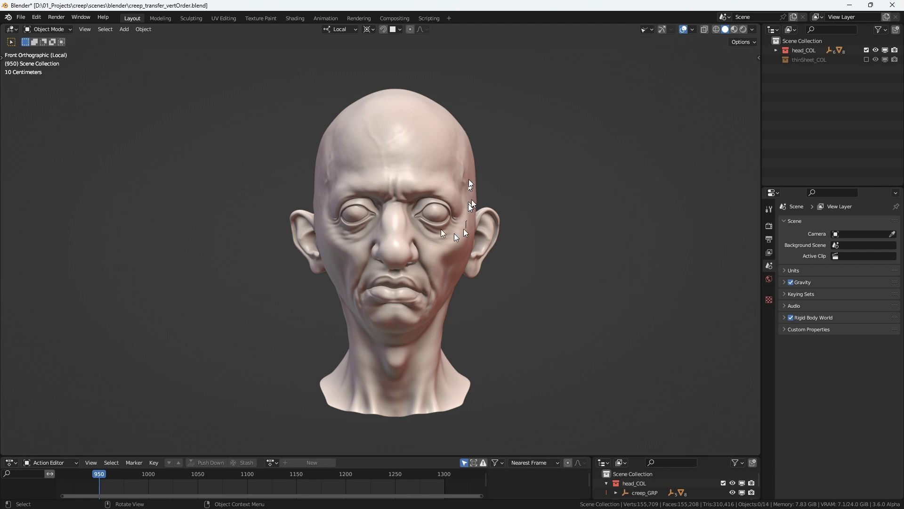
Step: Examine the head sculpt from the front, comparing both sides of the face, eyes, nose and mouth
middle_drag(468, 202, 464, 181)
key(KP_1)
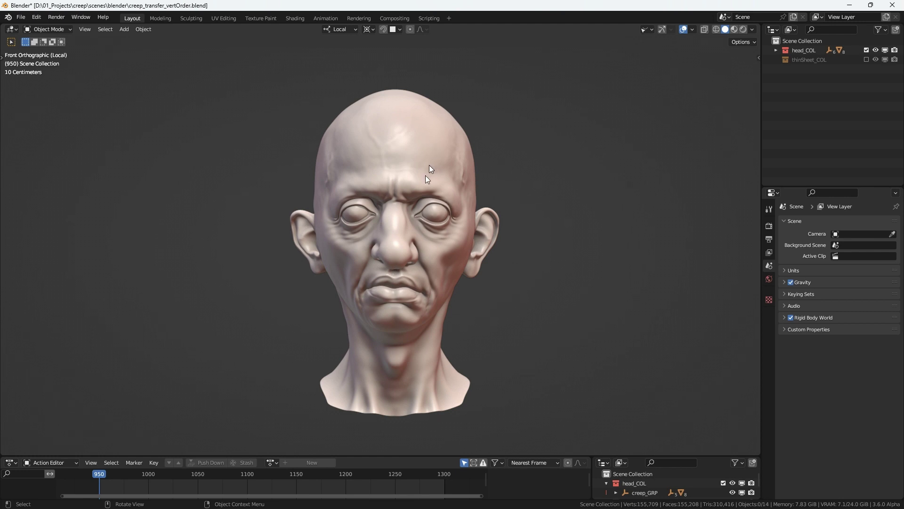
mouse_move(428, 162)
ctrl+middle_down()
mouse_move(417, 198)
mouse_move(423, 177)
ctrl+middle_up()
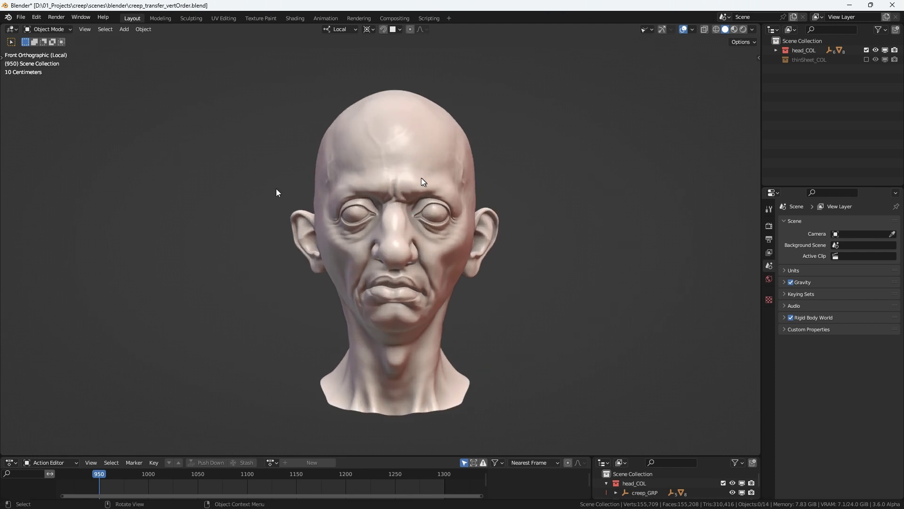
ctrl+middle_drag(370, 219, 394, 219)
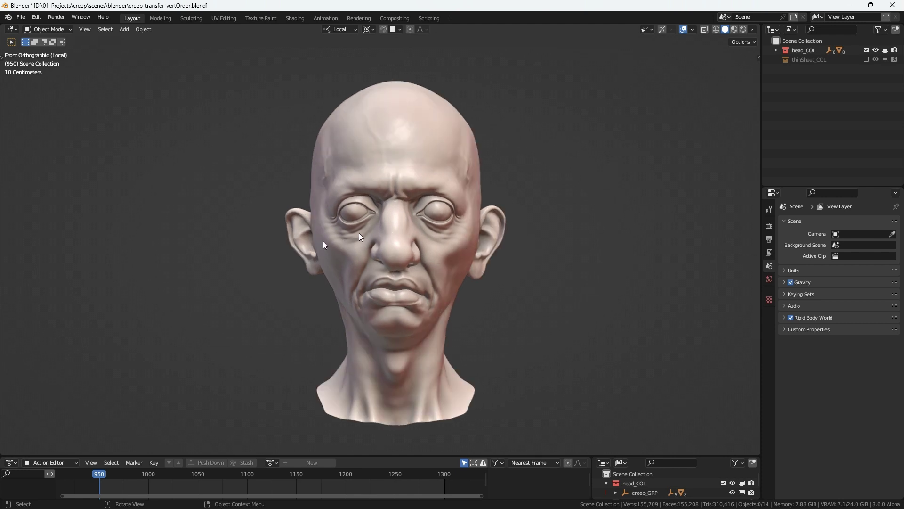
scroll(380, 288, up, 3)
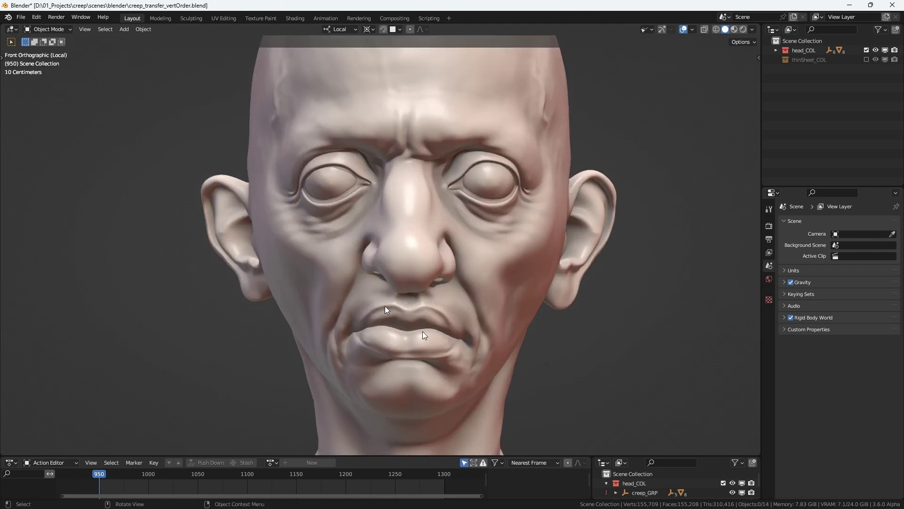
scroll(450, 174, down, 5)
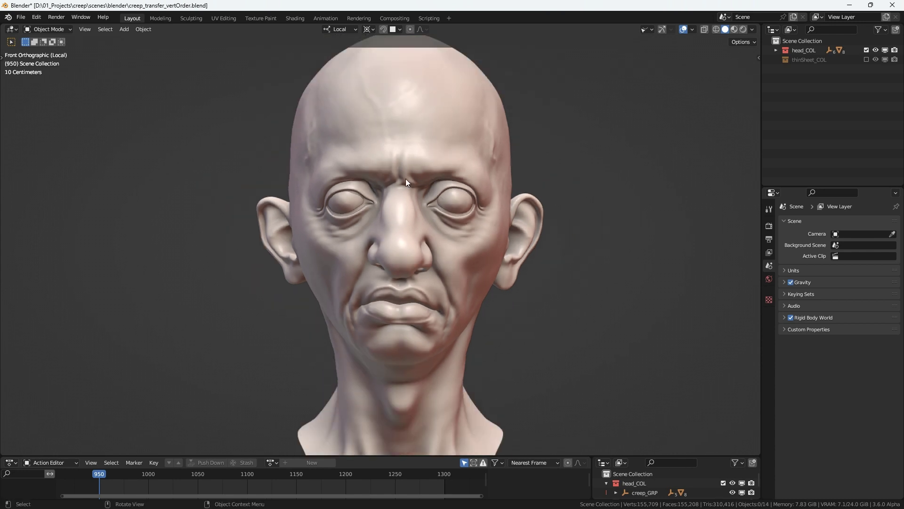
scroll(423, 197, up, 1)
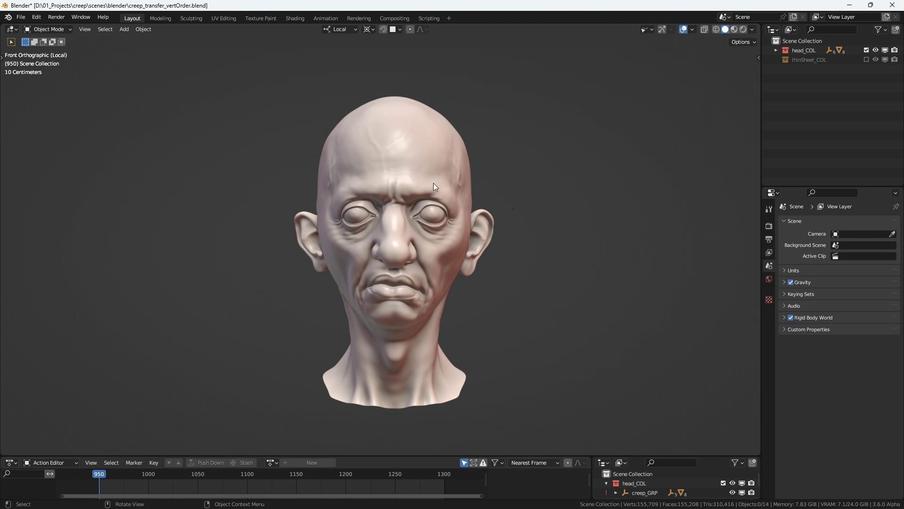
shift+middle_drag(434, 186, 375, 190)
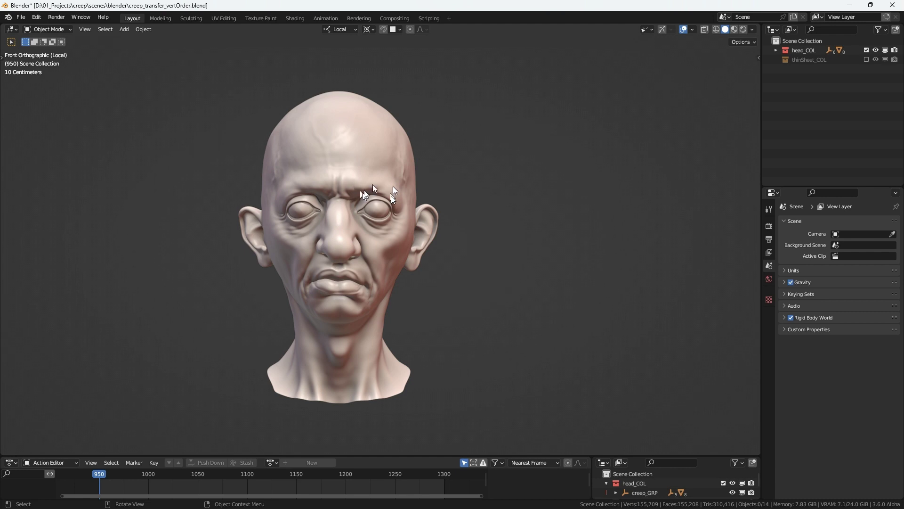
scroll(394, 184, down, 1)
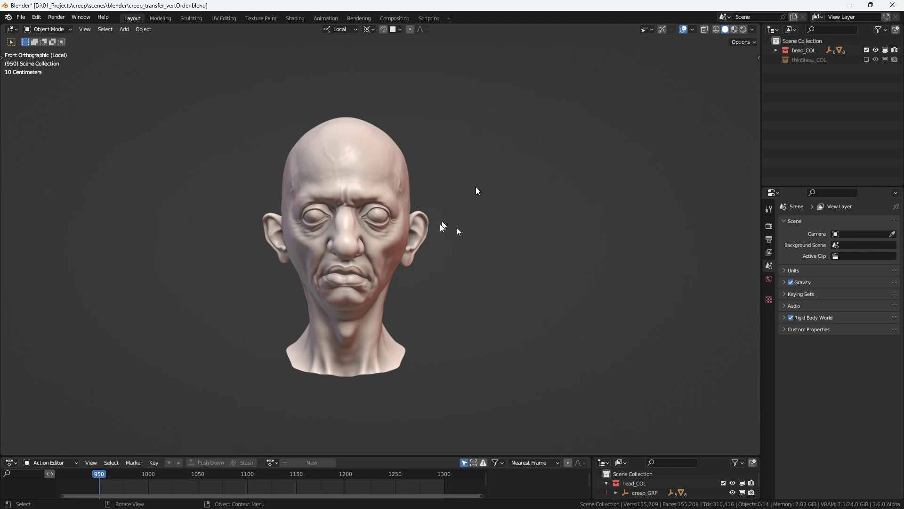
Step: Switch to Chrome and review the Gumroad page of the Transfer the vertex order add-on, including its name-a-fair-price field
key(alt+Tab)
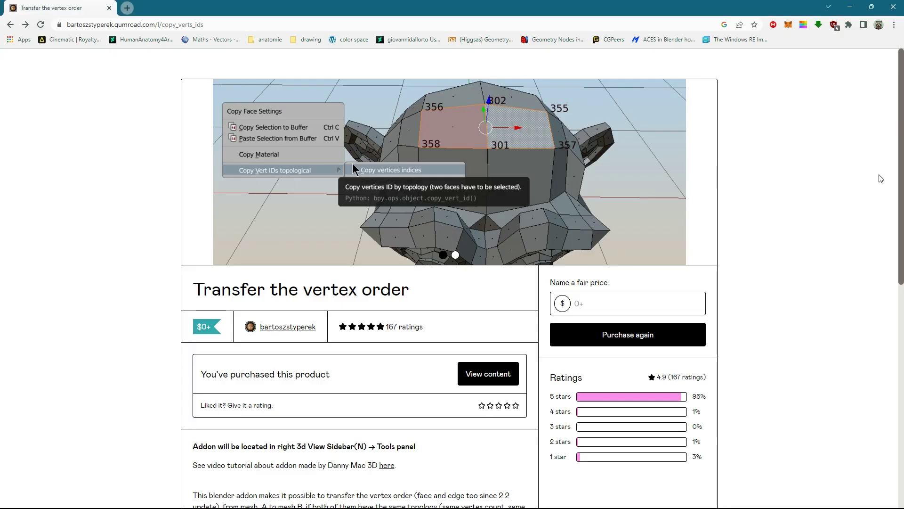
scroll(900, 162, down, 2)
scroll(900, 159, up, 2)
scroll(900, 160, down, 1)
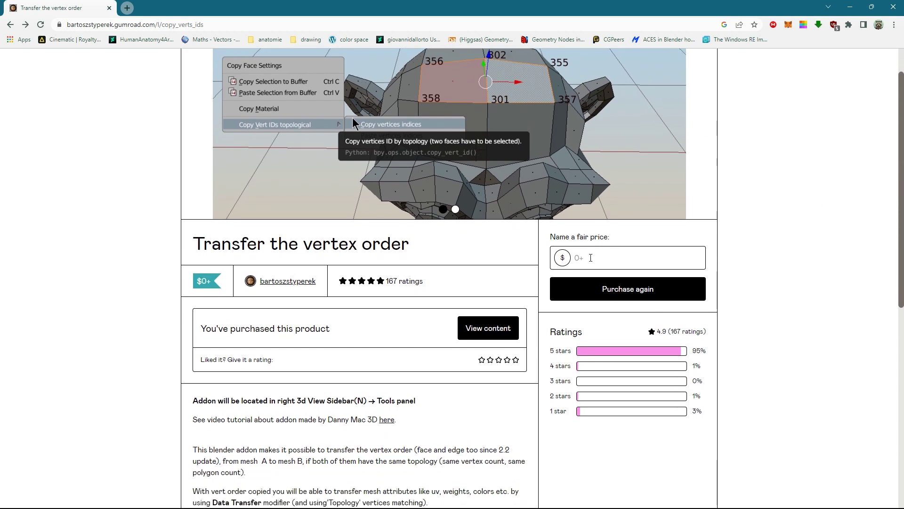
click(584, 264)
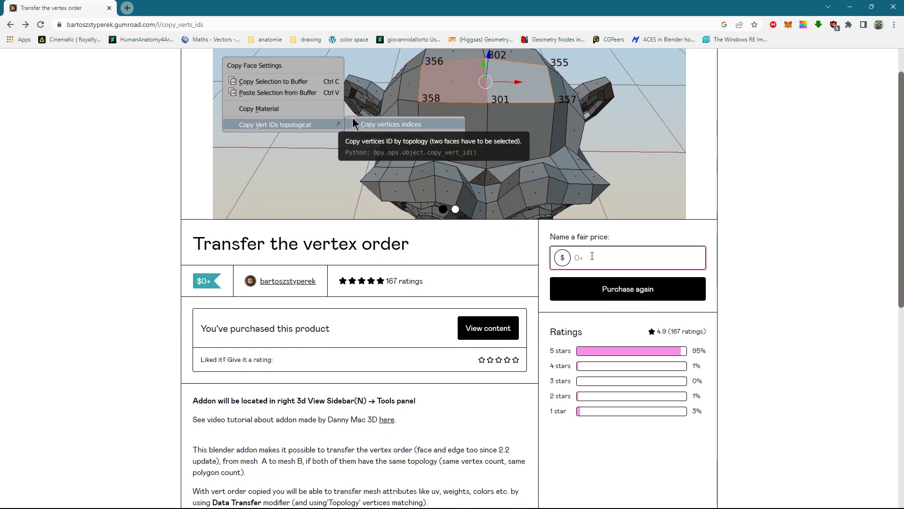
scroll(897, 177, up, 1)
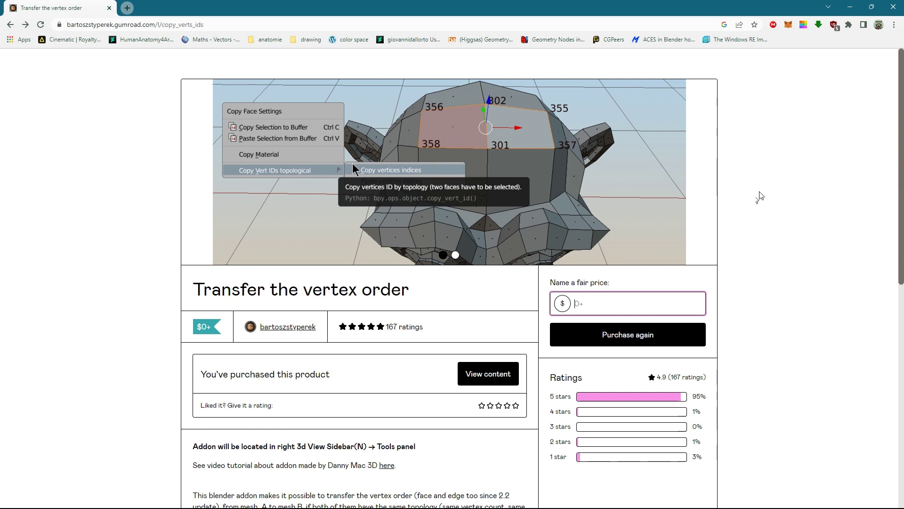
Step: Switch back to Blender and select the head mesh body_GES.003
key(alt+Tab)
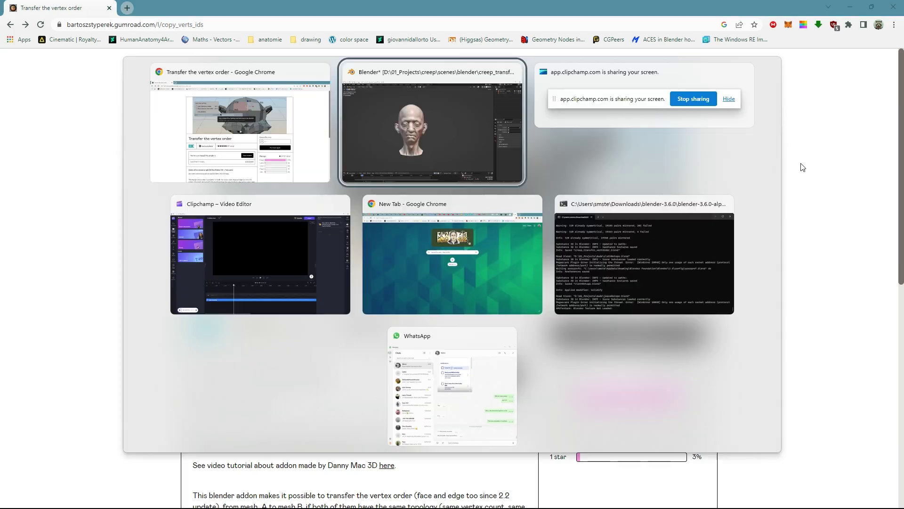
ctrl+middle_drag(434, 207, 383, 204)
scroll(372, 226, up, 3)
click(359, 259)
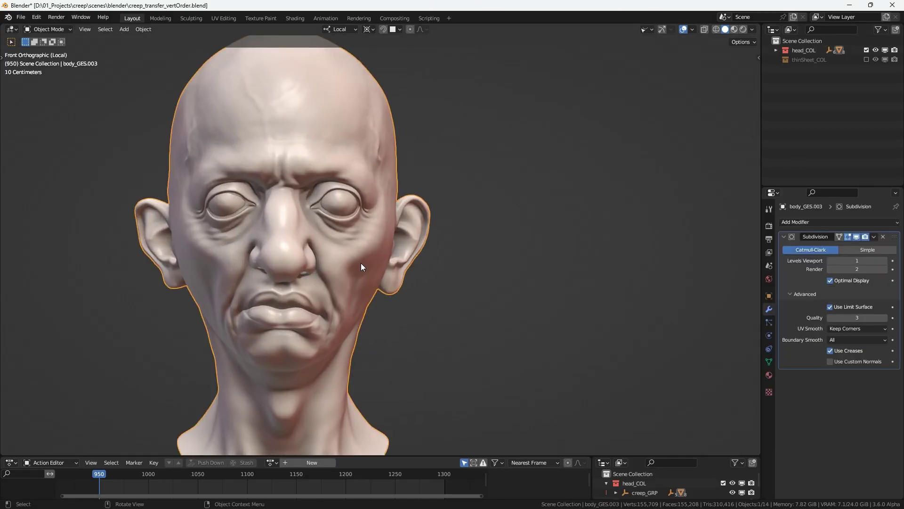
scroll(318, 243, down, 1)
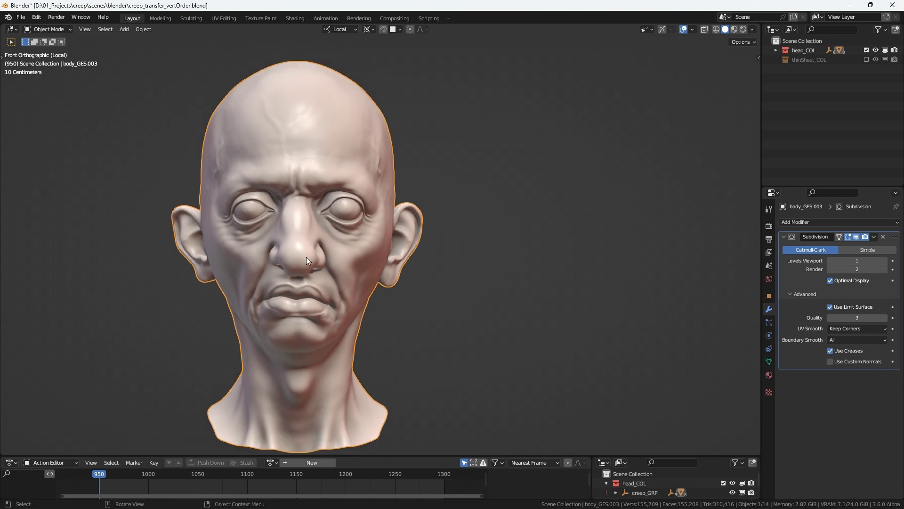
shift+middle_drag(306, 256, 377, 229)
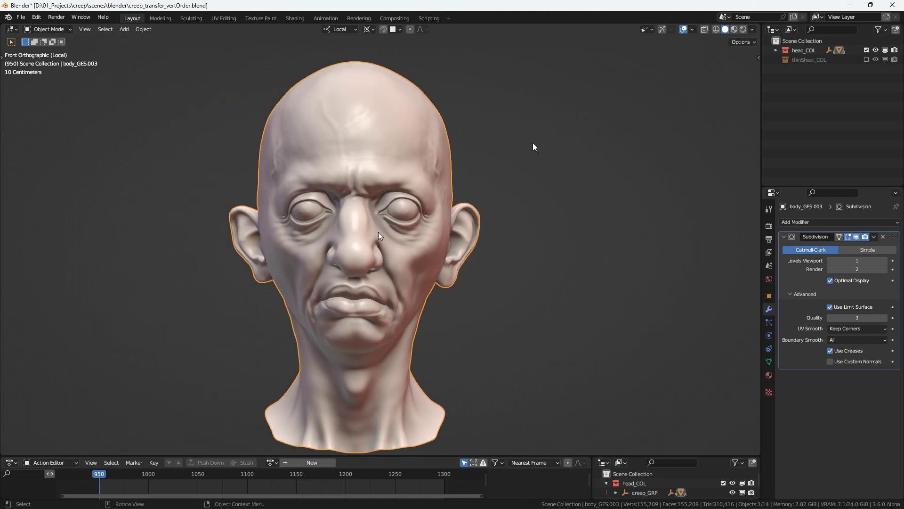
Step: Enter Edit Mode on the head mesh and set the mesh selection to vertices
key(Tab)
key(ctrl+Tab)
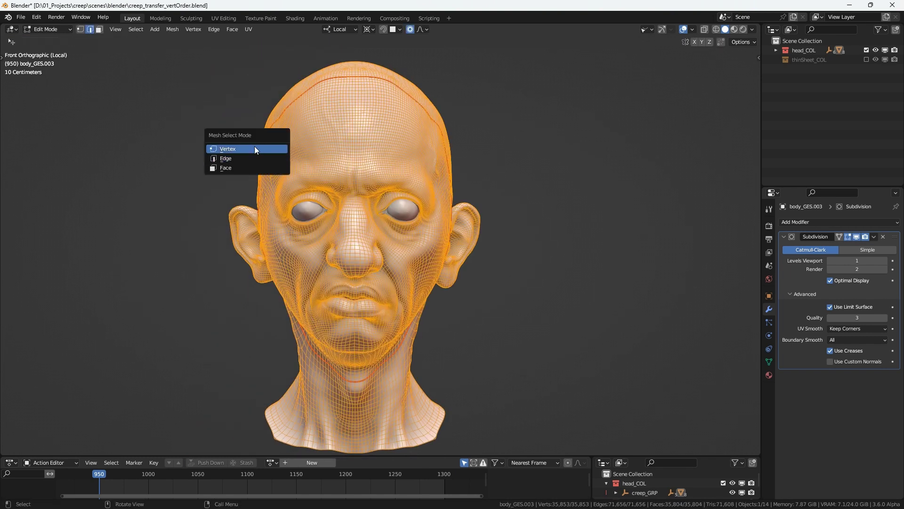
click(254, 149)
Step: Try Symmetrize on the whole head mesh and inspect the topology along the centre line of the nose
click(172, 29)
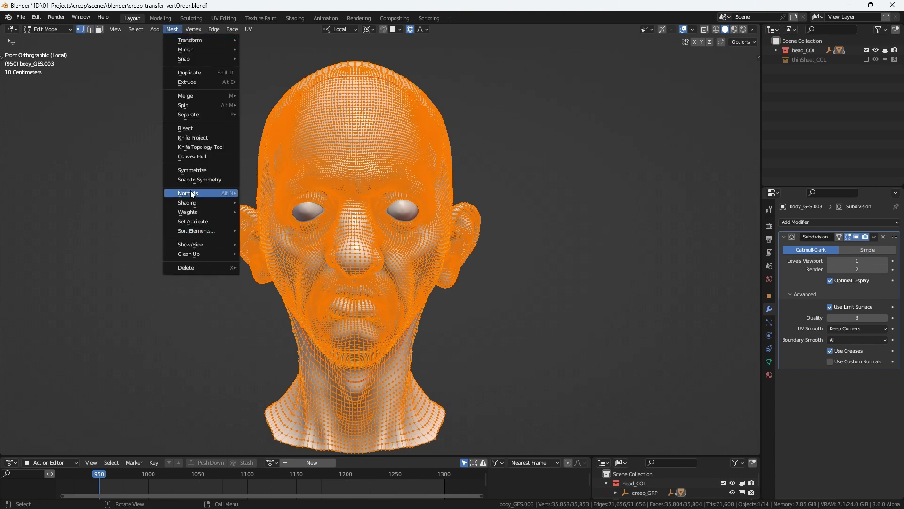
click(200, 173)
ctrl+middle_drag(348, 187, 357, 215)
key(Tab)
key(Tab)
ctrl+middle_drag(345, 256, 307, 211)
scroll(307, 210, up, 3)
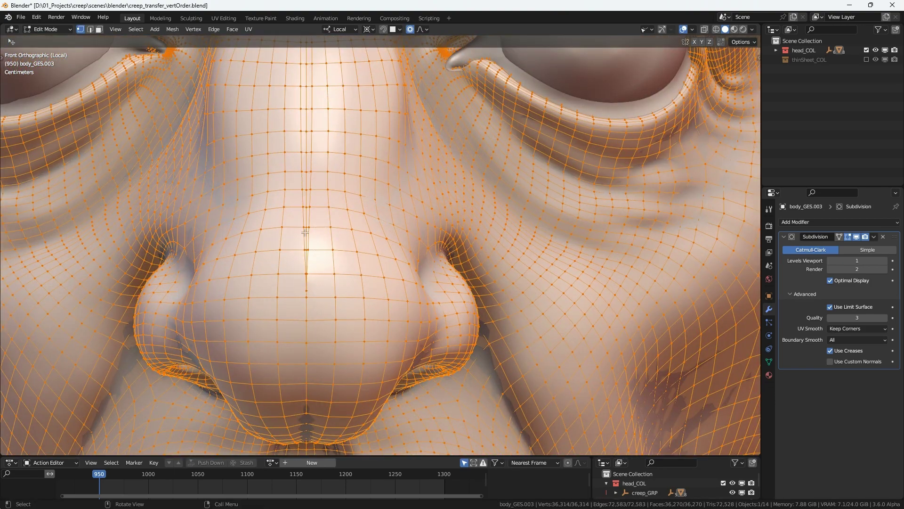
scroll(330, 244, down, 3)
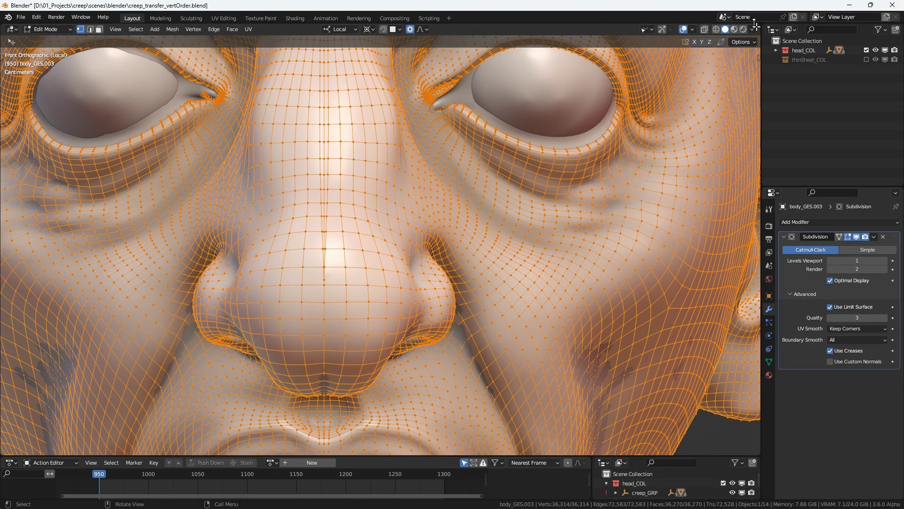
Step: Split the 3D viewport vertically and turn the new area into a UV Editor framing the head's UV layout
drag(755, 27, 432, 29)
click(443, 29)
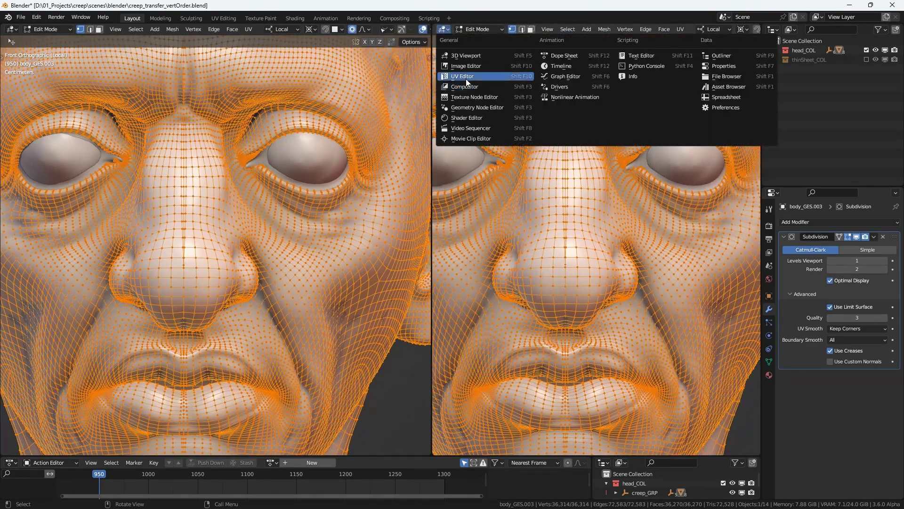
click(467, 77)
scroll(535, 233, down, 1)
scroll(584, 192, down, 8)
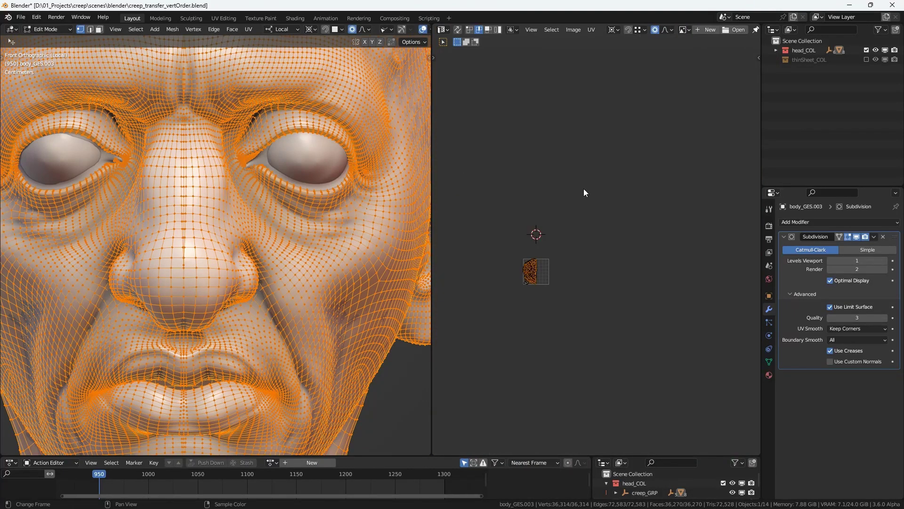
scroll(588, 184, up, 6)
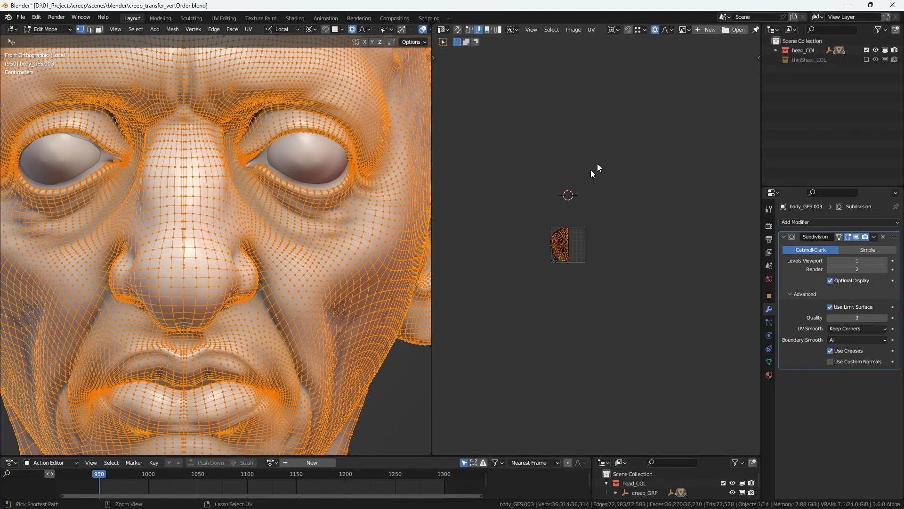
Step: Show the head's UV maps in the mesh data properties and display the UVMap layout
click(769, 348)
click(769, 362)
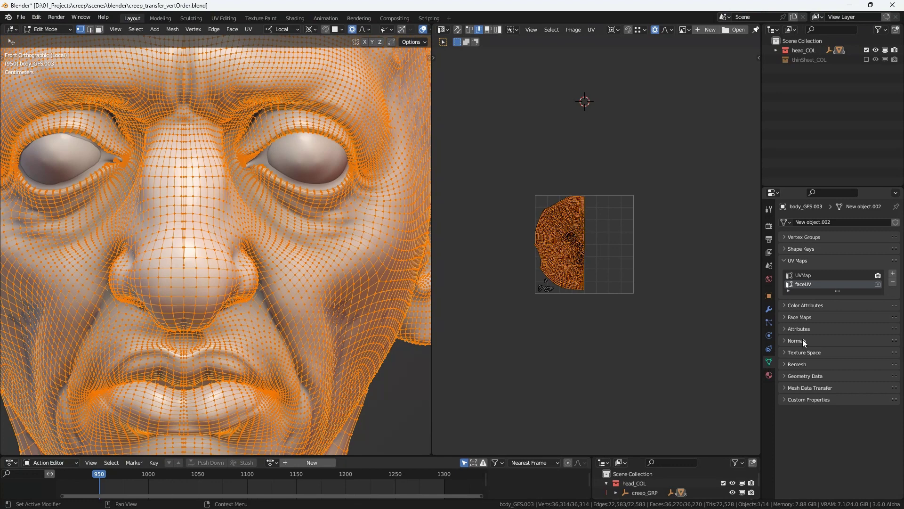
click(804, 275)
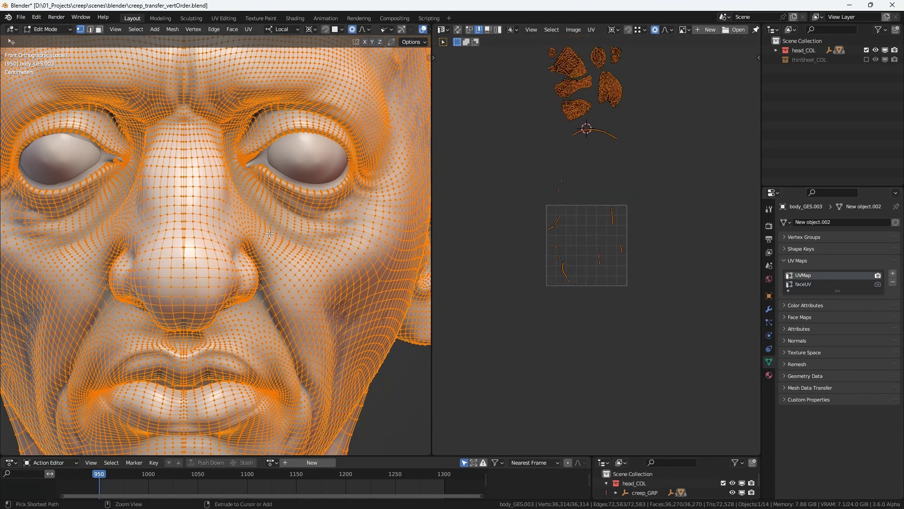
Step: Undo the Symmetrize operation on the head mesh, staying in Edit Mode
key(Tab)
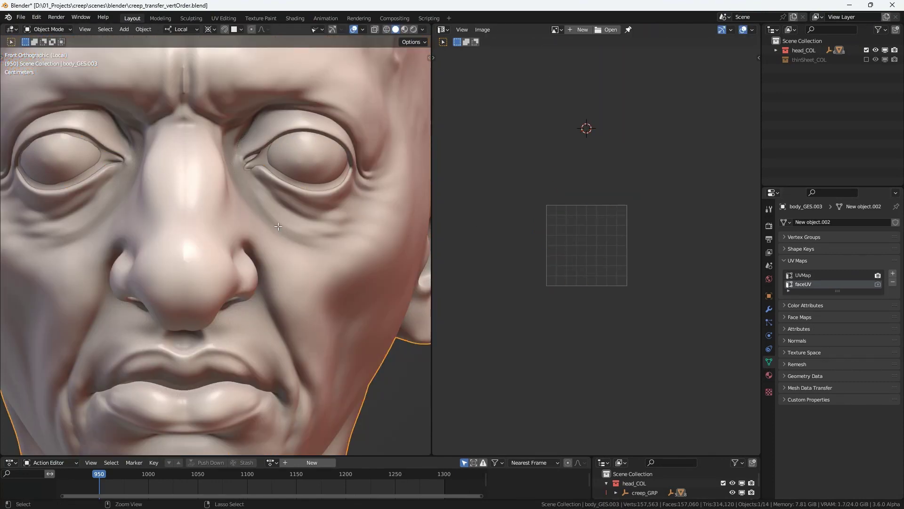
key(Tab)
key(ctrl+z)
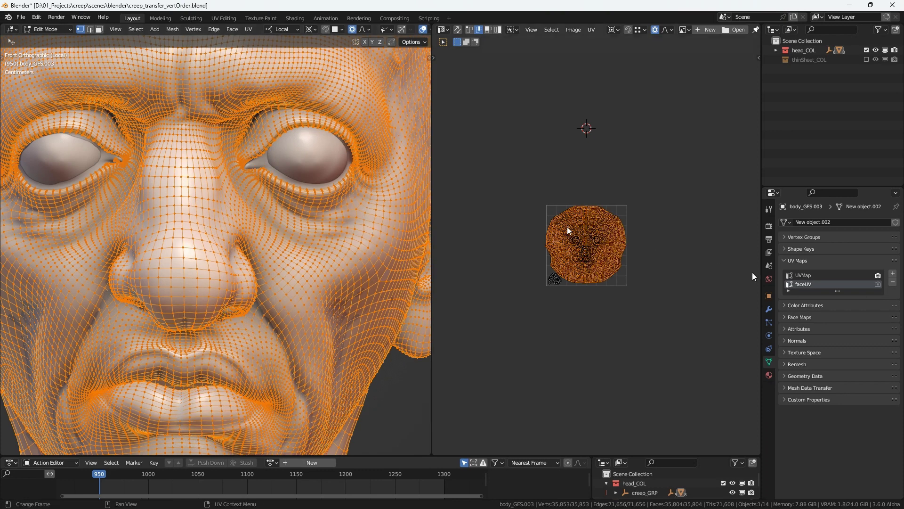
Step: Make UVMap the active UV map and set the UV edge display to Black in the UV Editor overlays
click(804, 274)
scroll(614, 159, up, 2)
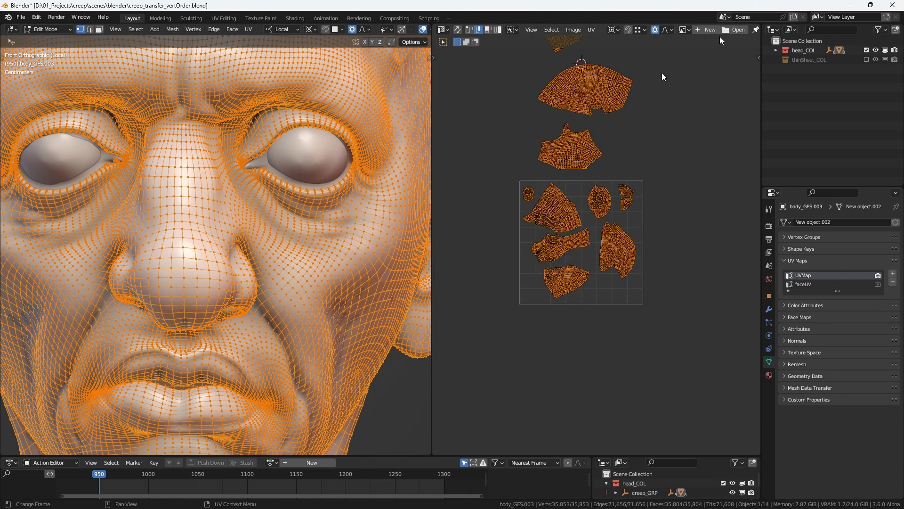
scroll(713, 32, down, 4)
click(709, 29)
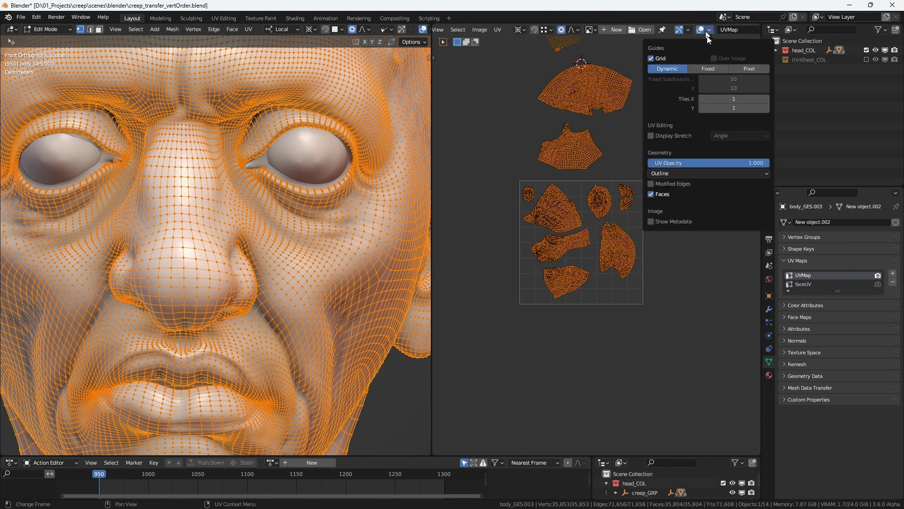
click(666, 173)
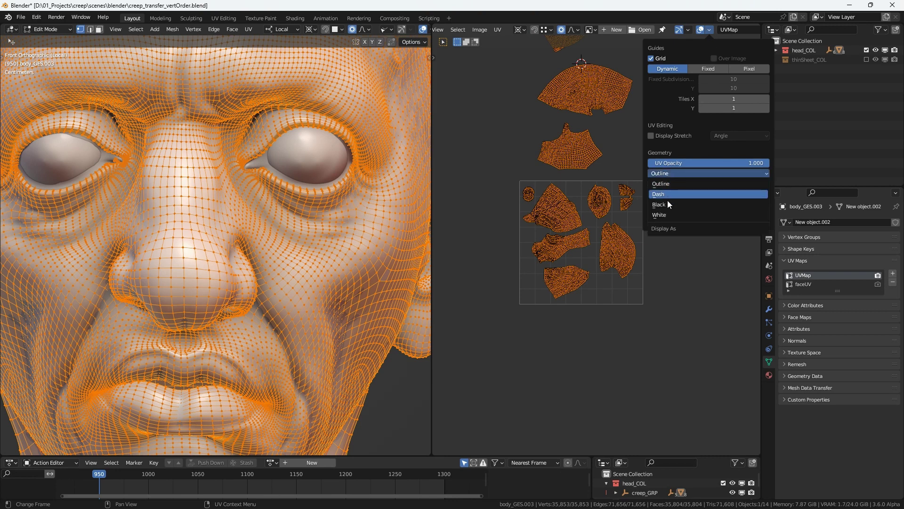
click(668, 201)
scroll(594, 264, up, 3)
scroll(617, 138, down, 2)
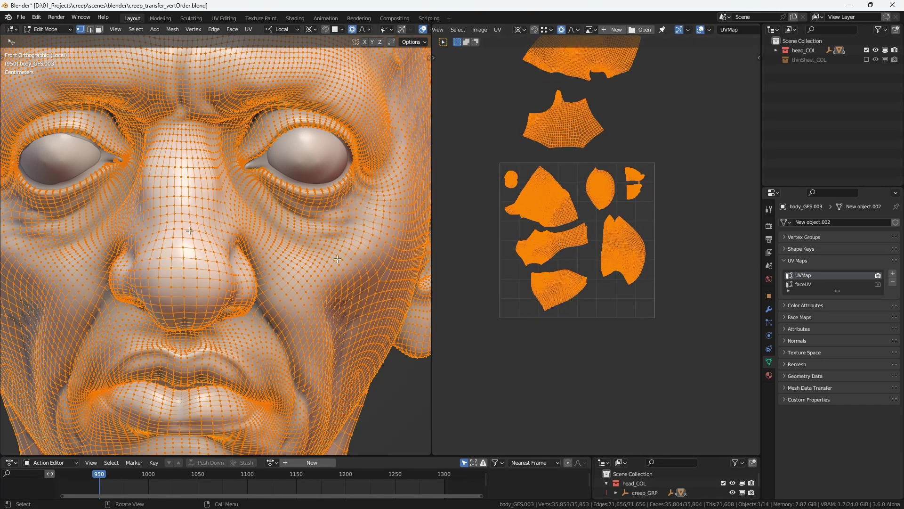
Step: Symmetrize the head mesh from -X to +X to see its effect on the UVs, and undo it
click(173, 29)
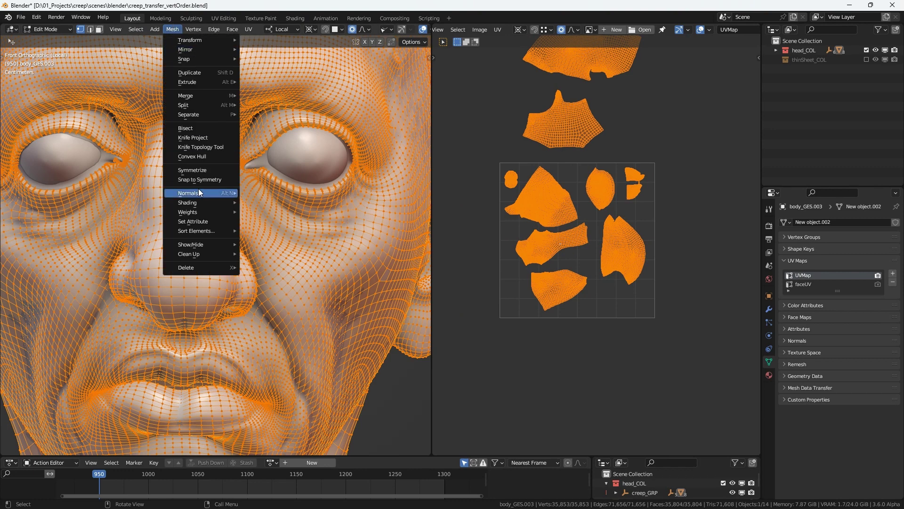
click(202, 172)
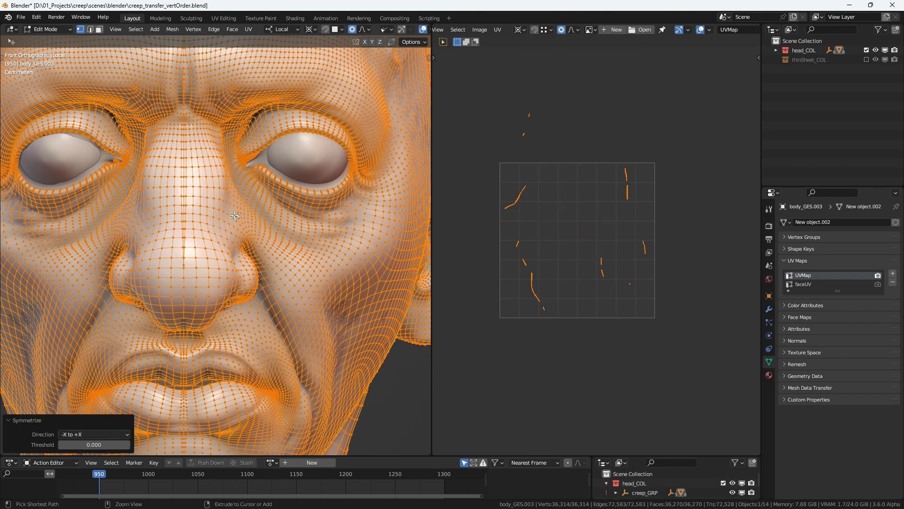
key(ctrl+z)
Step: Apply Snap to Symmetry to the head mesh from +X to -X with a threshold of 0.081 m and a factor of 1.000
click(173, 29)
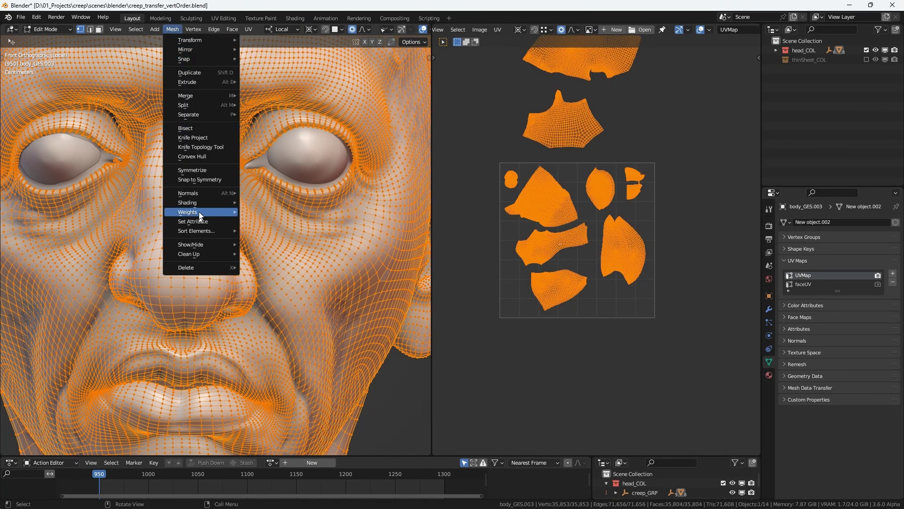
click(199, 179)
scroll(220, 221, down, 3)
scroll(220, 222, down, 2)
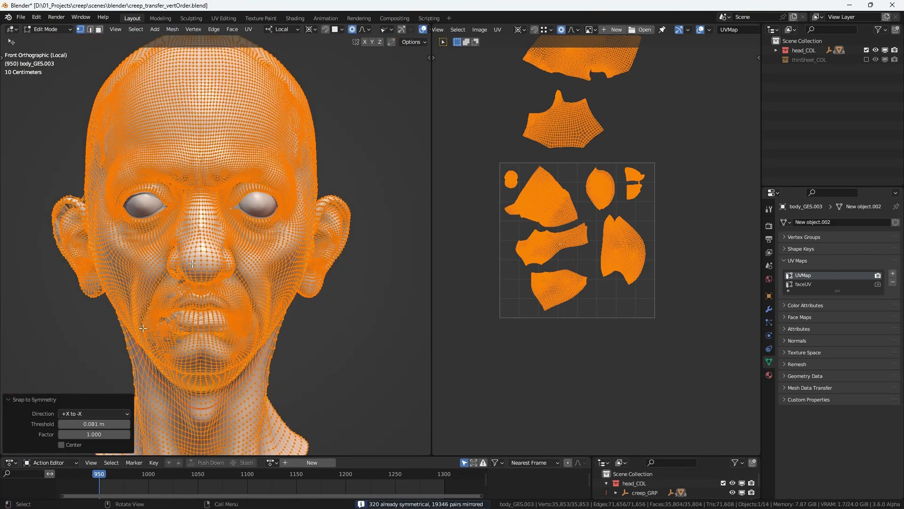
Step: Adjust the Snap to Symmetry threshold slightly and undo the operation on the head mesh
mouse_move(88, 423)
mouse_down()
mouse_move(98, 425)
mouse_move(76, 424)
mouse_move(91, 423)
mouse_up()
key(ctrl+z)
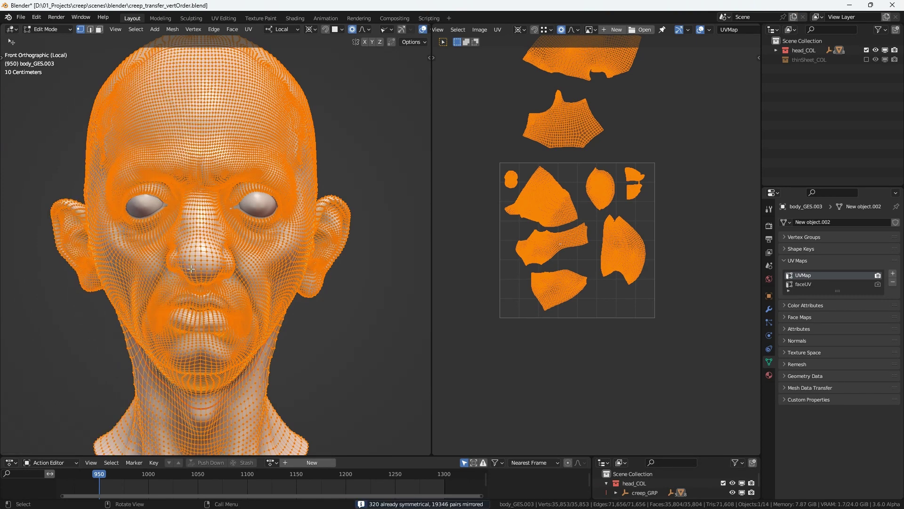
scroll(250, 212, up, 2)
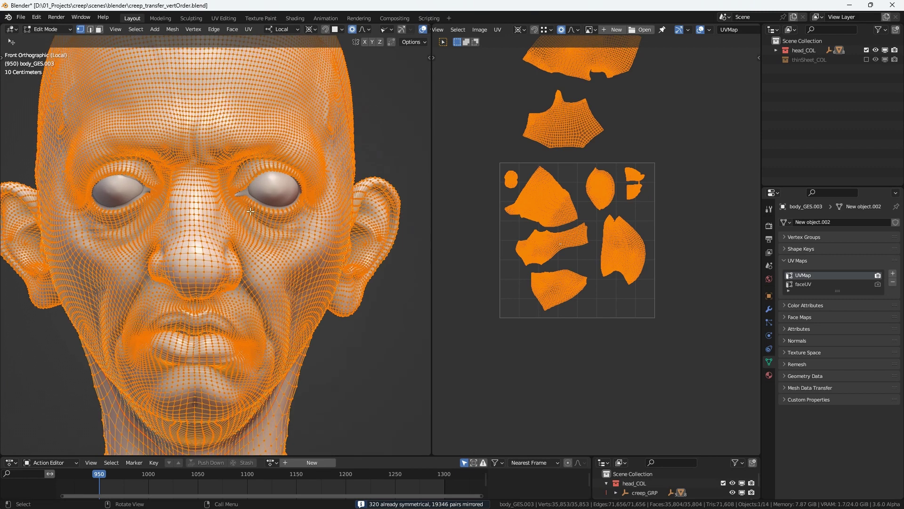
Step: Return the head to Object Mode and close the UV Editor so the 3D viewport fills the area
key(Tab)
drag(428, 26, 470, 34)
scroll(389, 286, down, 8)
shift+middle_drag(371, 189, 330, 191)
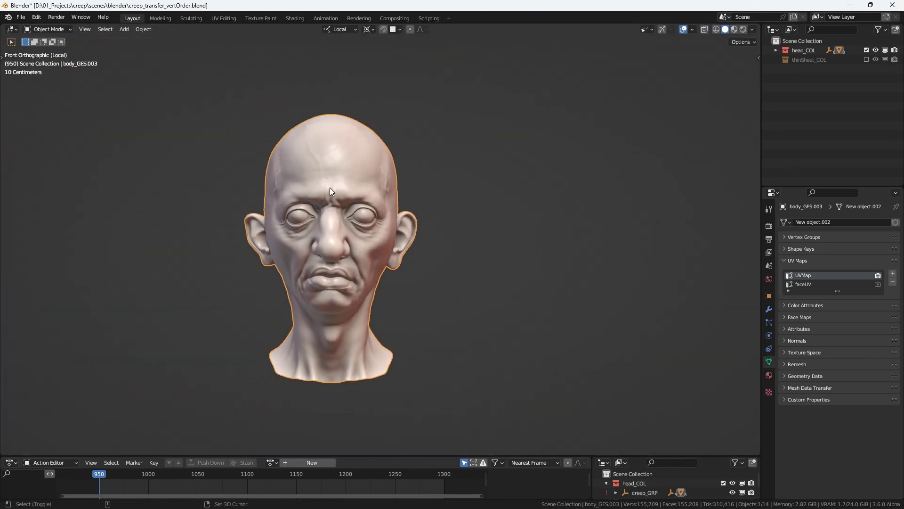
Step: Duplicate the head and place the copy beside the original along the X axis
key(shift+d)
key(x)
click(541, 184)
scroll(515, 163, up, 5)
Step: Select the duplicated head's vertical centre edge loop in Edit Mode and hide it, splitting the visible mesh into two halves
key(Tab)
scroll(536, 148, up, 4)
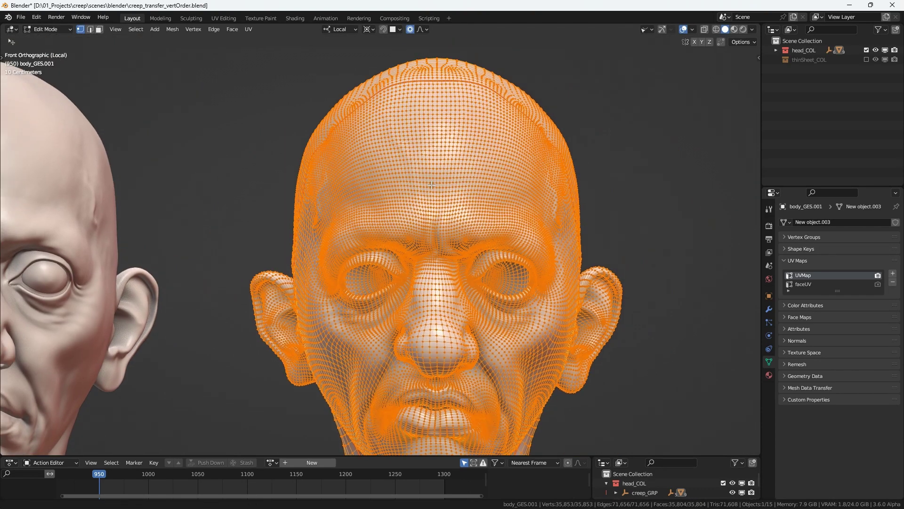
alt+click(504, 148)
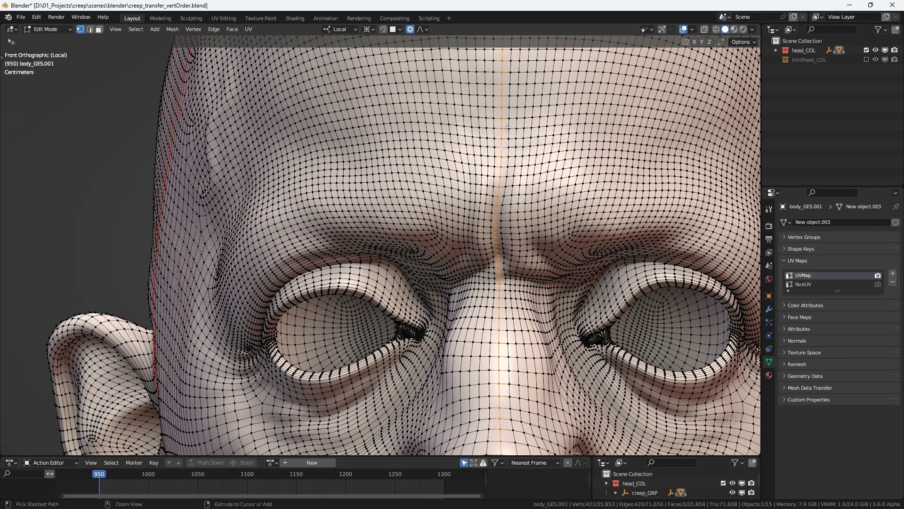
scroll(470, 193, down, 5)
key(h)
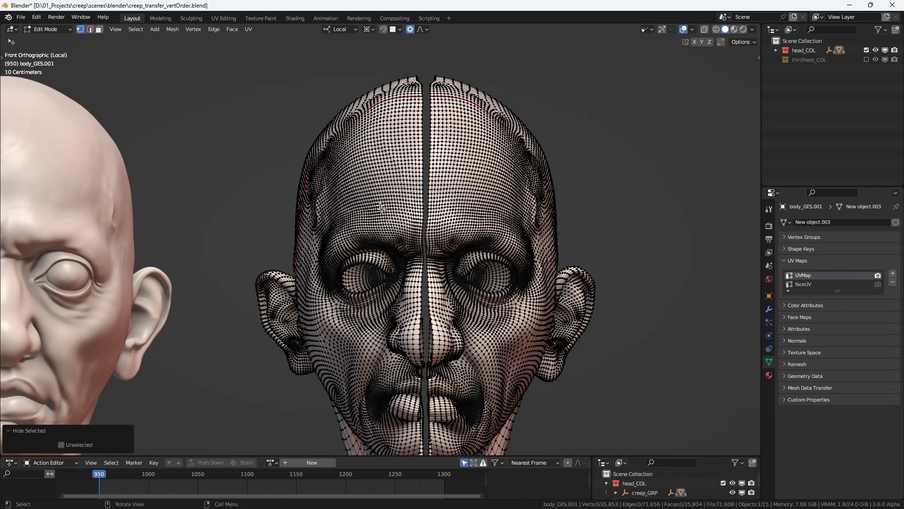
Step: Select the linked -X half of the duplicated head and delete its vertices
key(l)
key(x)
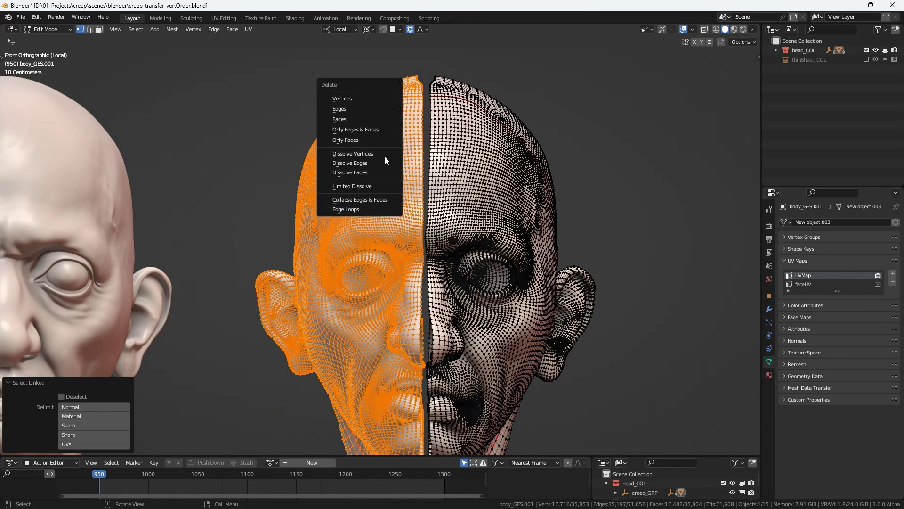
click(364, 97)
scroll(467, 214, up, 3)
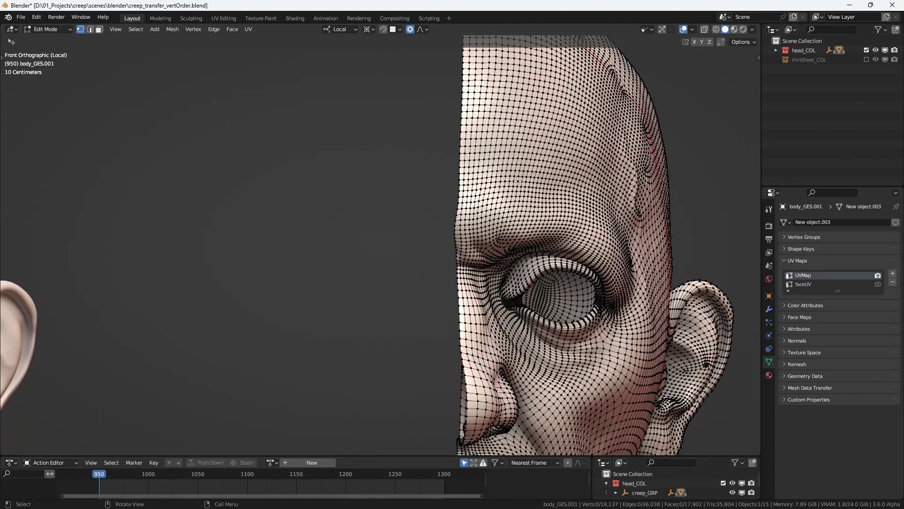
scroll(487, 174, down, 3)
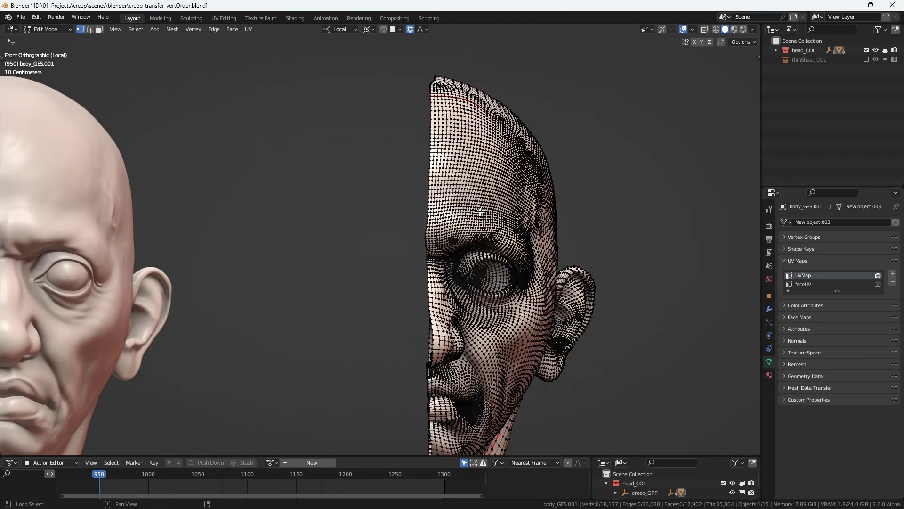
Step: Reveal the hidden centre loop, then snap the 3D cursor to the half head in Object Mode
key(alt+h)
scroll(481, 185, down, 3)
key(Tab)
alt+middle_drag(430, 203, 444, 157)
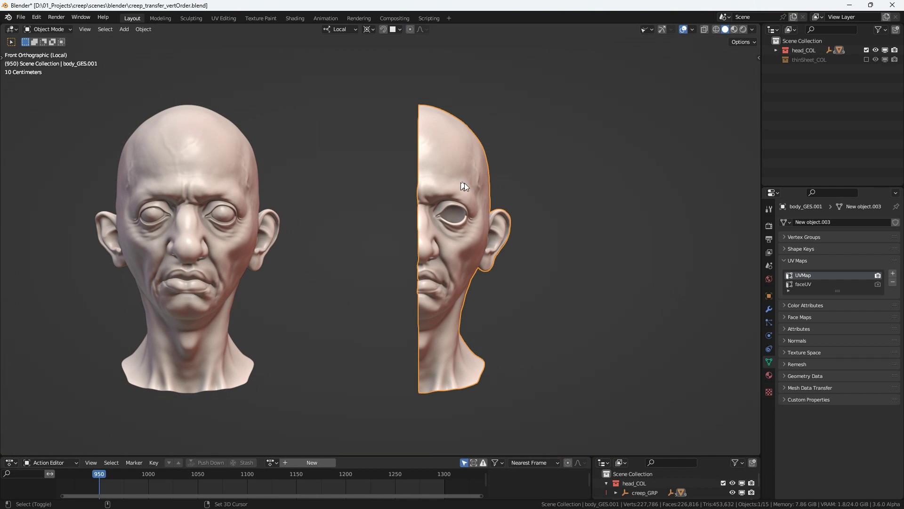
key(shift+s)
click(463, 236)
Step: Flatten the half head's centre edge loop by scaling it to 0 along local X with proportional editing off
key(Tab)
scroll(424, 223, up, 5)
shift+middle_drag(419, 225, 408, 234)
key(s)
key(x)
key(0)
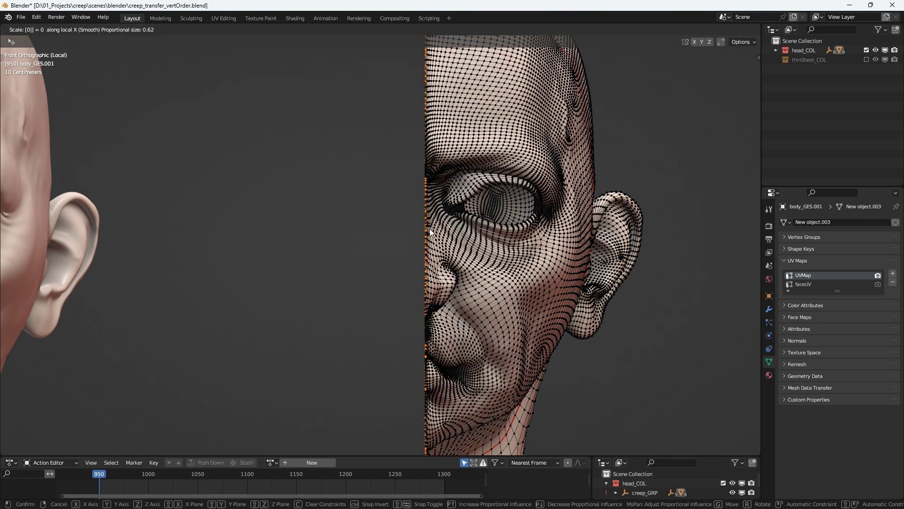
key(Return)
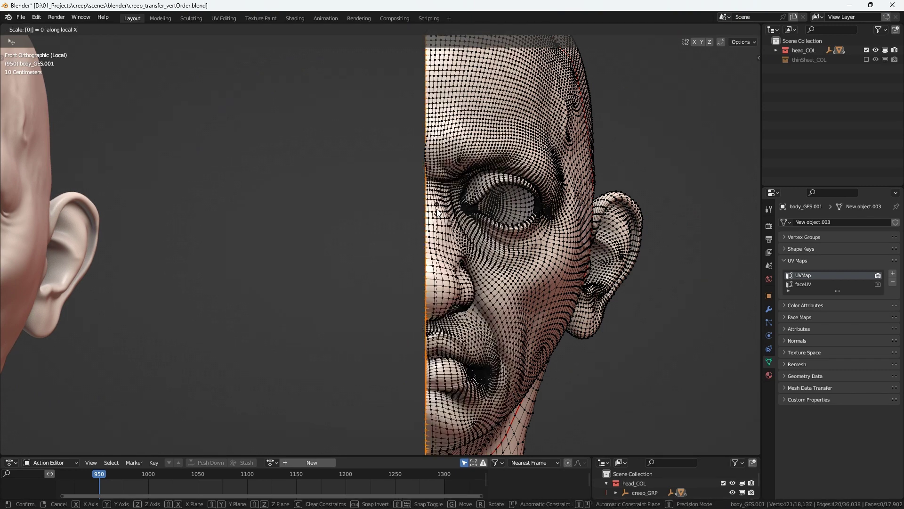
Step: Move the centre edge loop about 0.005 m along local X with smooth proportional editing so the forehead surface follows
shift+middle_drag(404, 204, 369, 305)
scroll(368, 304, up, 10)
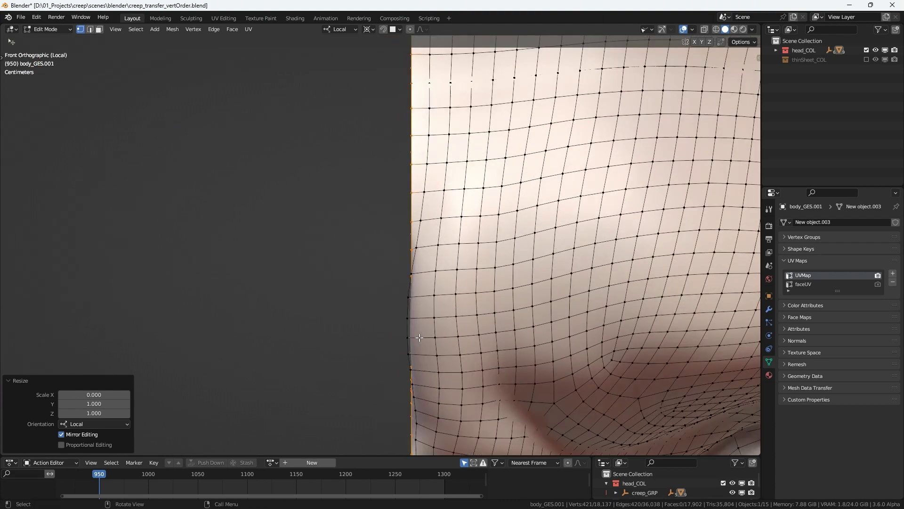
shift+middle_drag(420, 289, 437, 253)
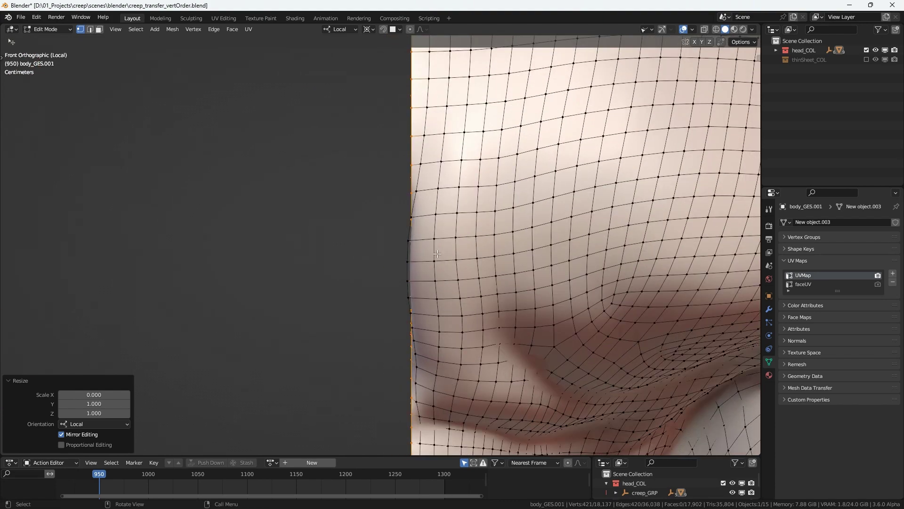
key(o)
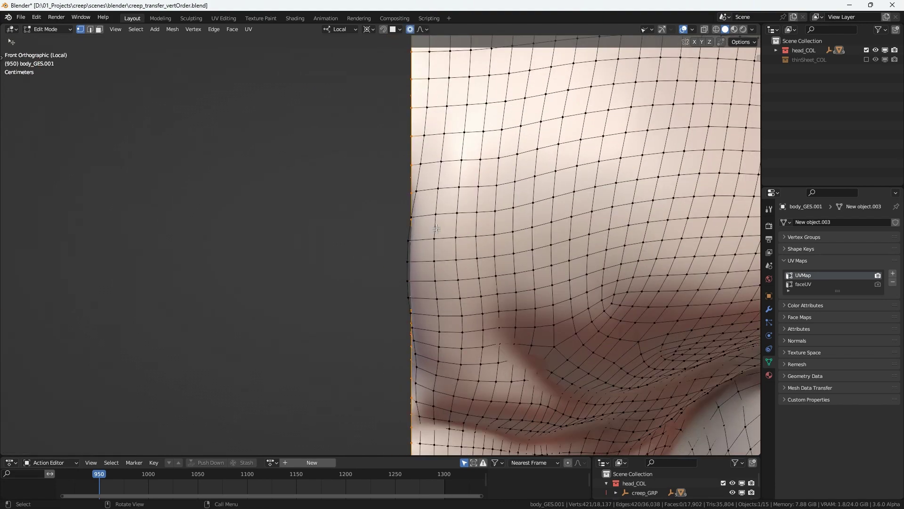
key(g)
key(x)
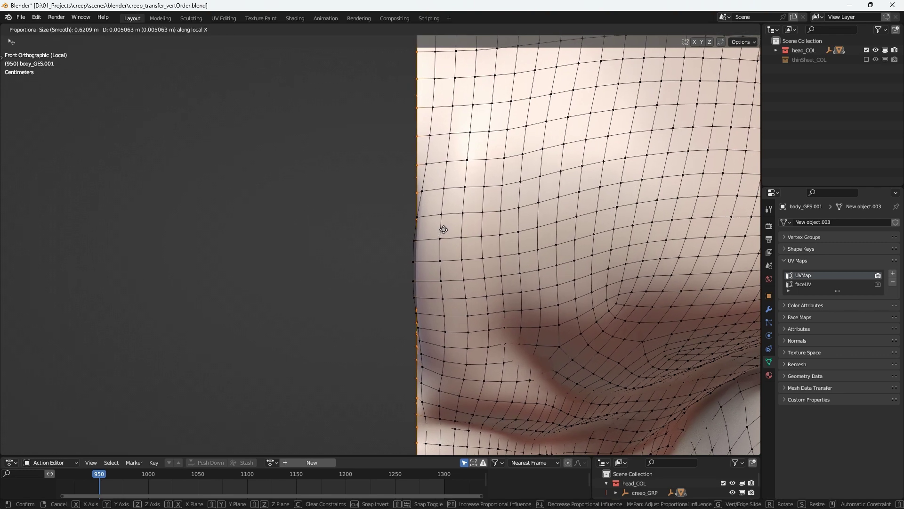
click(443, 232)
Step: Turn proportional editing off and scale the shifted centre loop back to 0 on local X
key(o)
key(s)
key(x)
key(0)
key(Return)
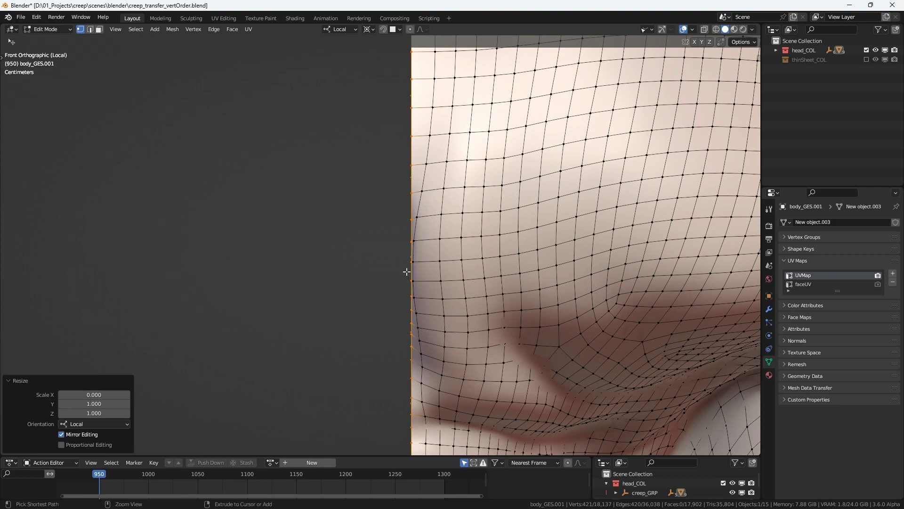
ctrl+middle_drag(406, 270, 432, 310)
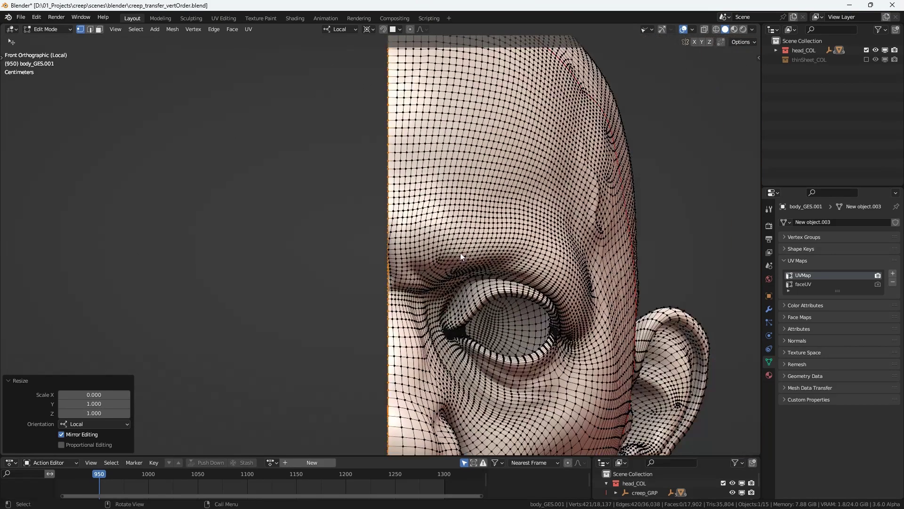
Step: Return to Object Mode and remove the Subdivision modifier from the half head
key(Tab)
key(Home)
click(769, 309)
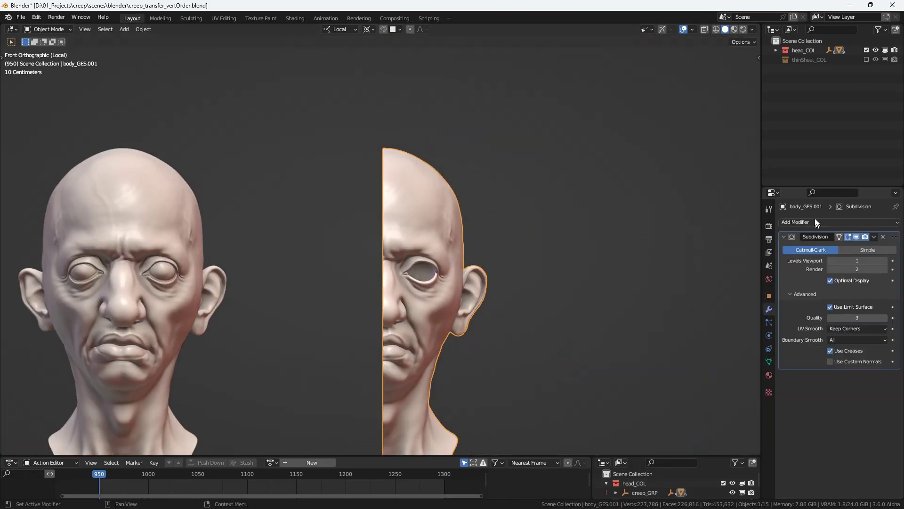
click(883, 237)
Step: Add a Mirror modifier on the X axis with Clipping enabled to the half head and apply it
click(864, 222)
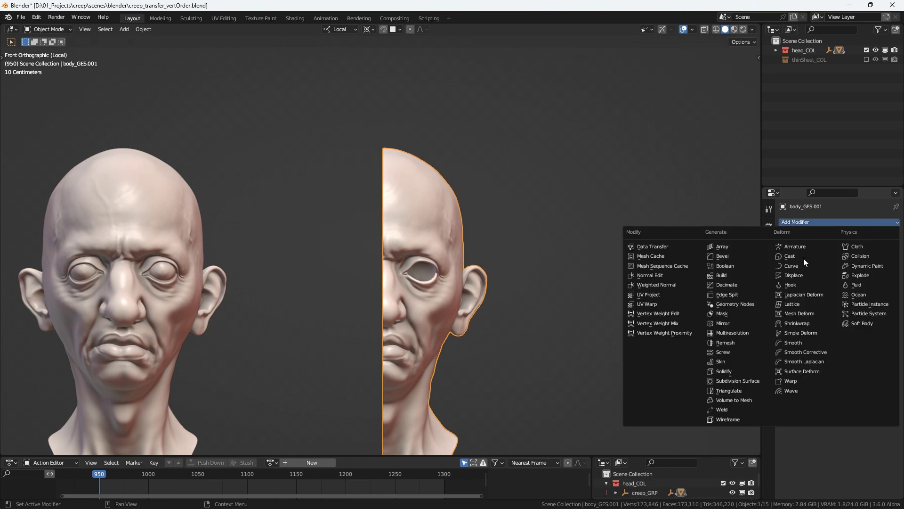
click(724, 323)
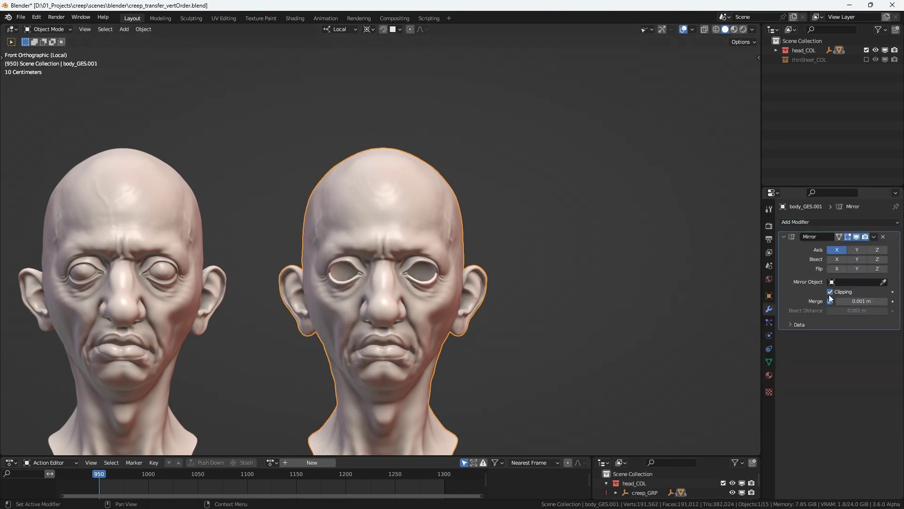
scroll(427, 240, up, 5)
scroll(432, 251, down, 4)
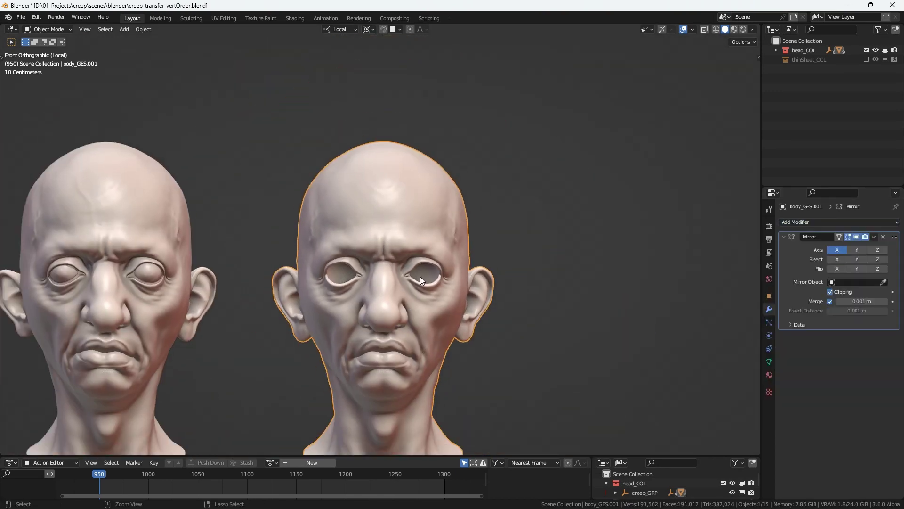
shift+middle_drag(401, 279, 395, 219)
ctrl+middle_drag(395, 222, 411, 206)
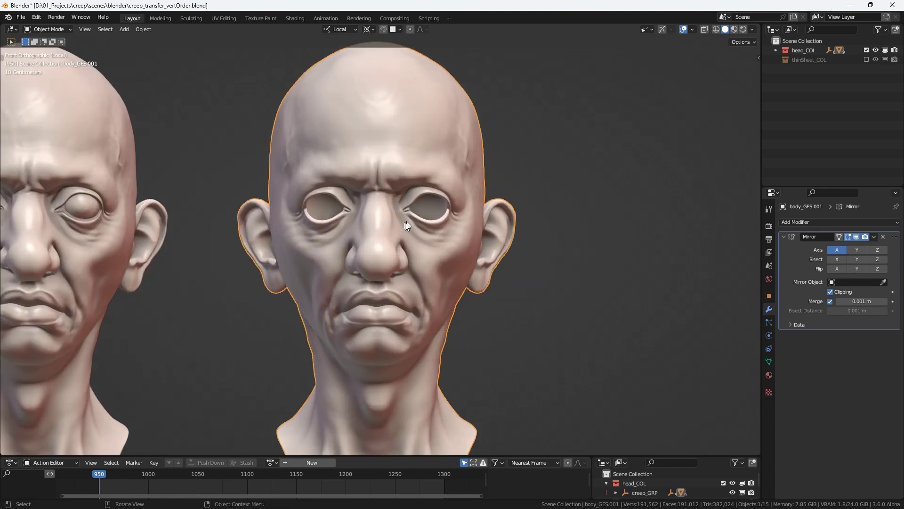
key(ctrl+a)
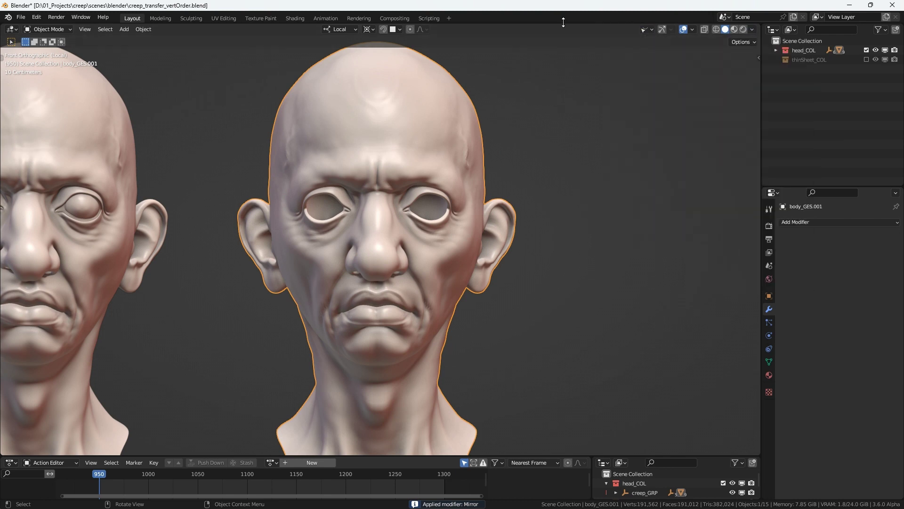
Step: Split the 3D viewport, open a UV Editor beside it, and select the mirrored head's entire mesh in Edit Mode
drag(759, 27, 494, 28)
click(507, 29)
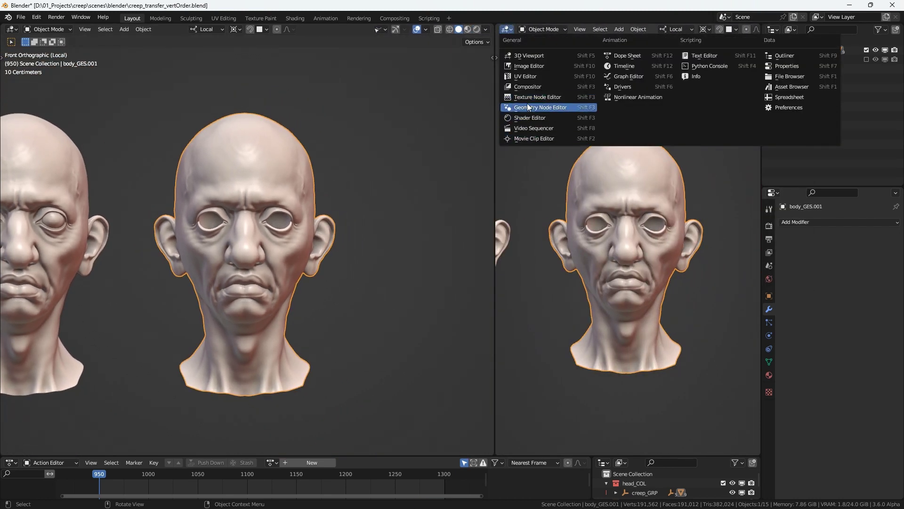
click(528, 67)
key(Tab)
key(a)
middle_drag(548, 169, 673, 166)
scroll(668, 137, down, 5)
Step: Change the UV edge display to solid lines in the UV Editor overlays
click(668, 31)
scroll(666, 138, up, 6)
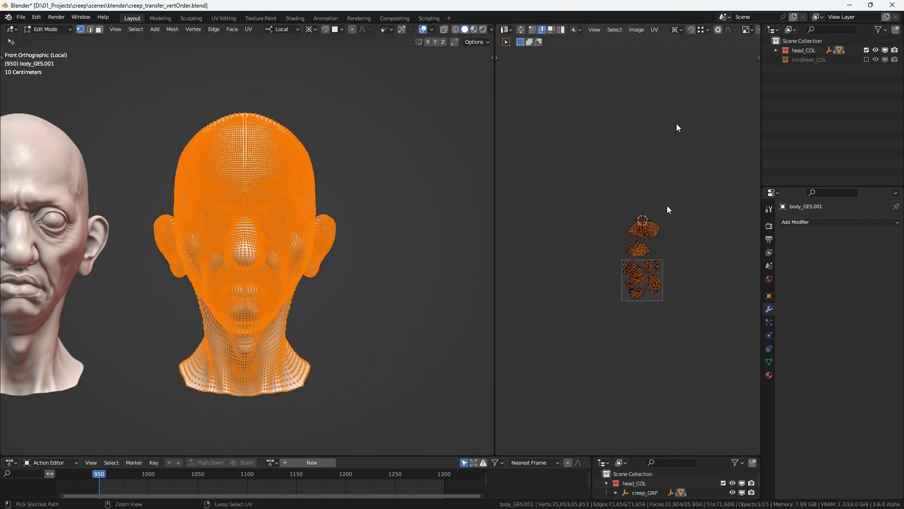
scroll(700, 28, right, 5)
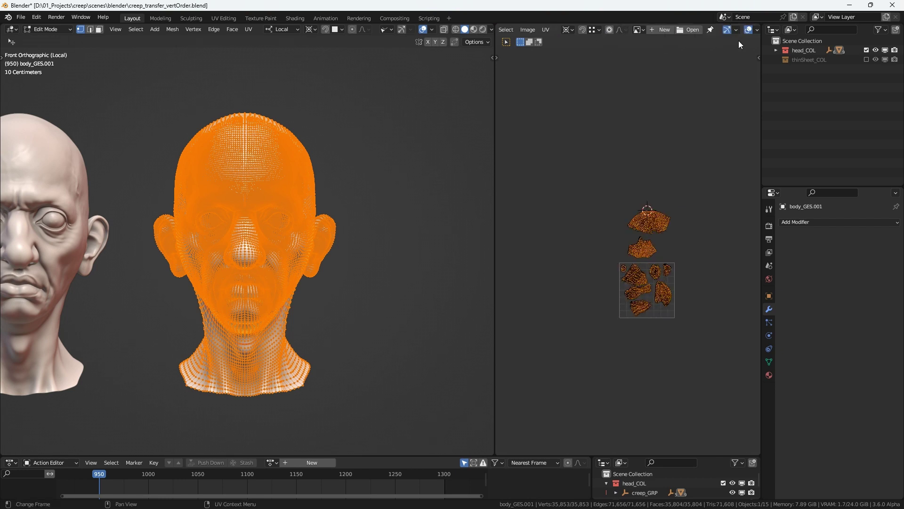
click(698, 29)
click(667, 172)
click(660, 202)
scroll(650, 288, up, 3)
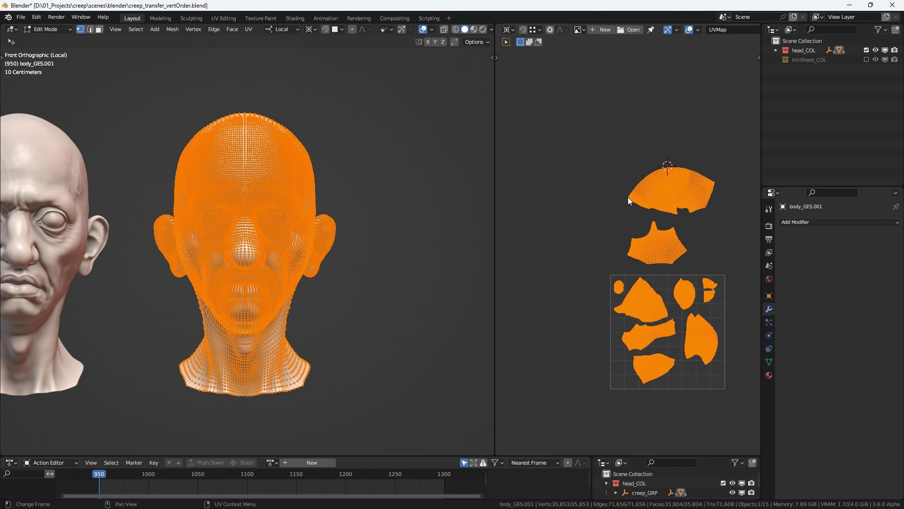
Step: Examine the mirrored head's symmetry and UV layout against the original head
scroll(159, 188, up, 4)
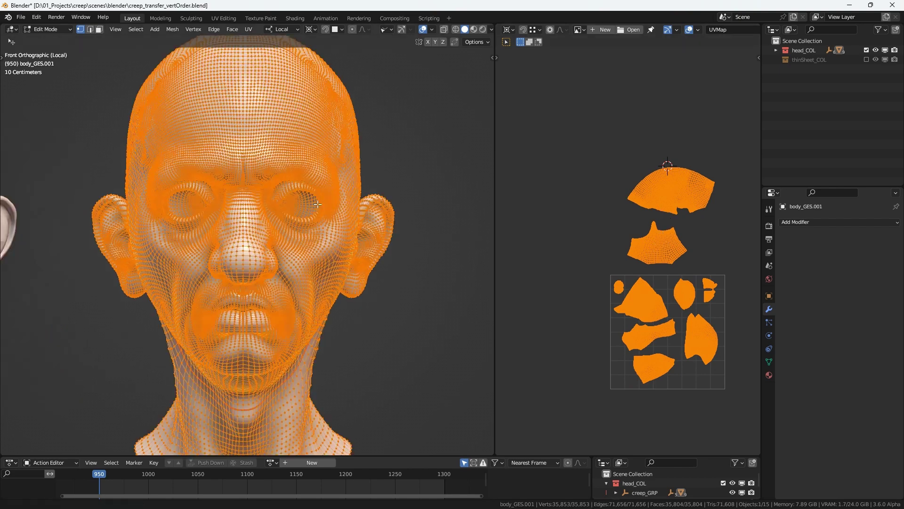
scroll(159, 188, down, 4)
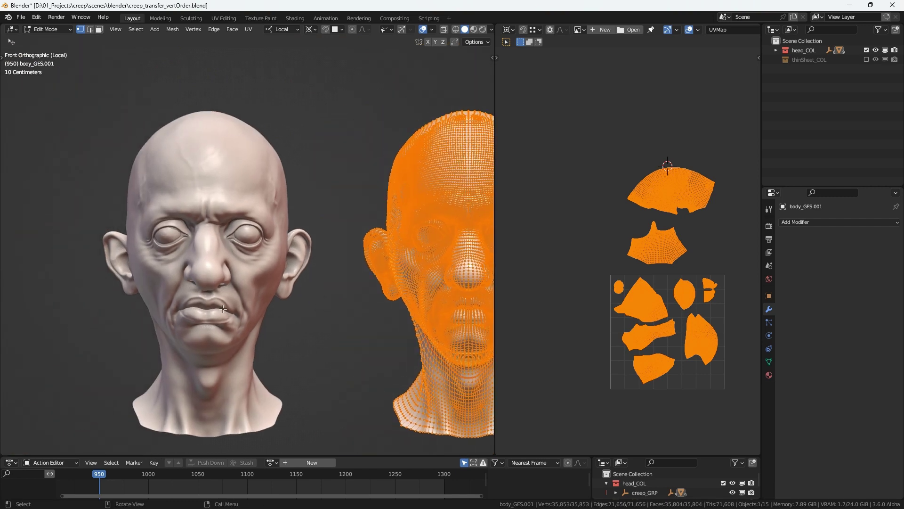
shift+middle_drag(267, 171, 172, 196)
ctrl+middle_drag(316, 244, 311, 202)
Step: Return to Object Mode and widen the 3D viewport to show both heads
key(Tab)
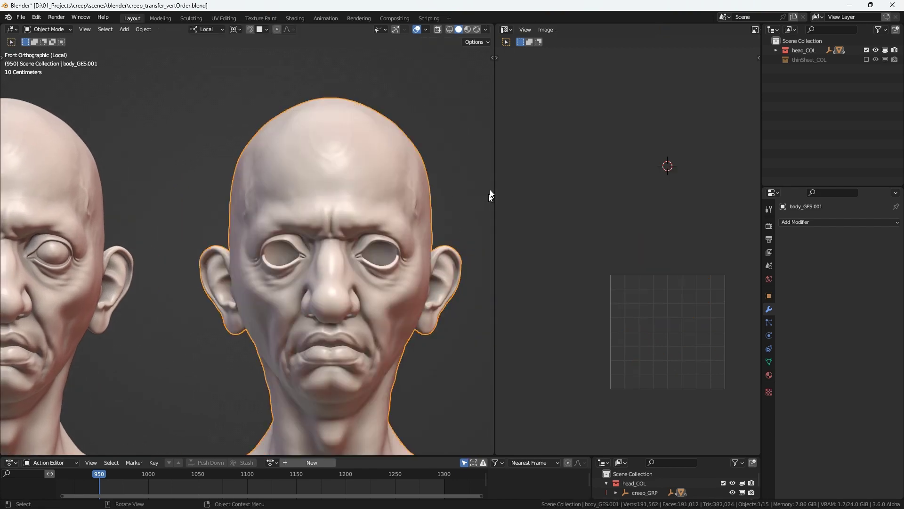
drag(493, 194, 543, 172)
scroll(373, 245, down, 3)
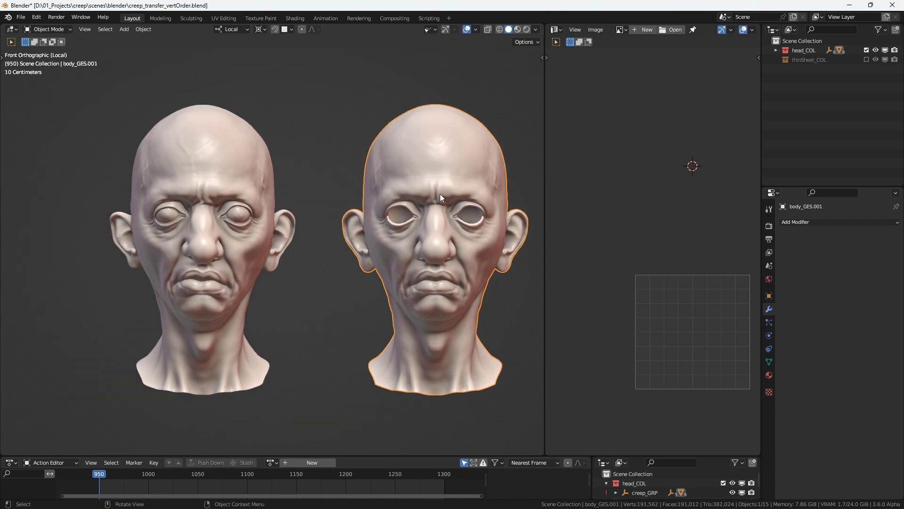
Step: Add the mirrored head to the original head as a shape key with Join as Shapes, and test the key's value
shift+click(250, 164)
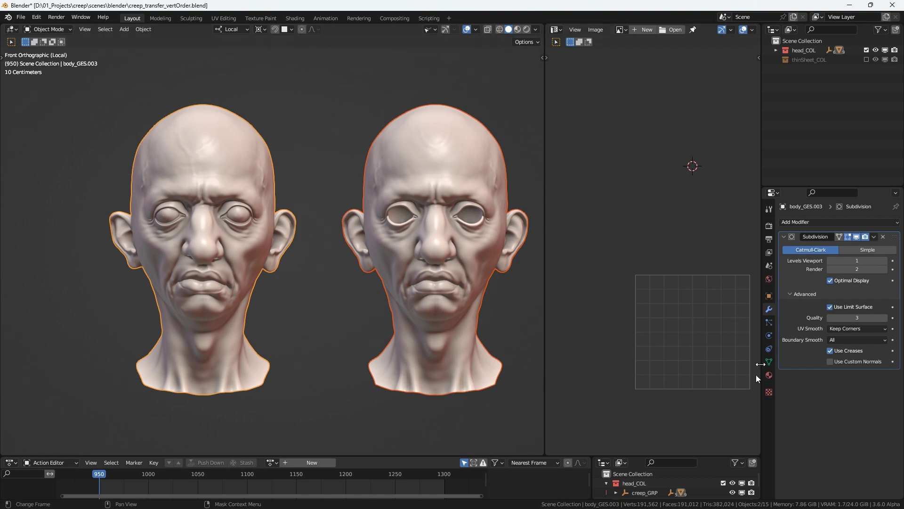
click(769, 361)
click(819, 249)
click(892, 282)
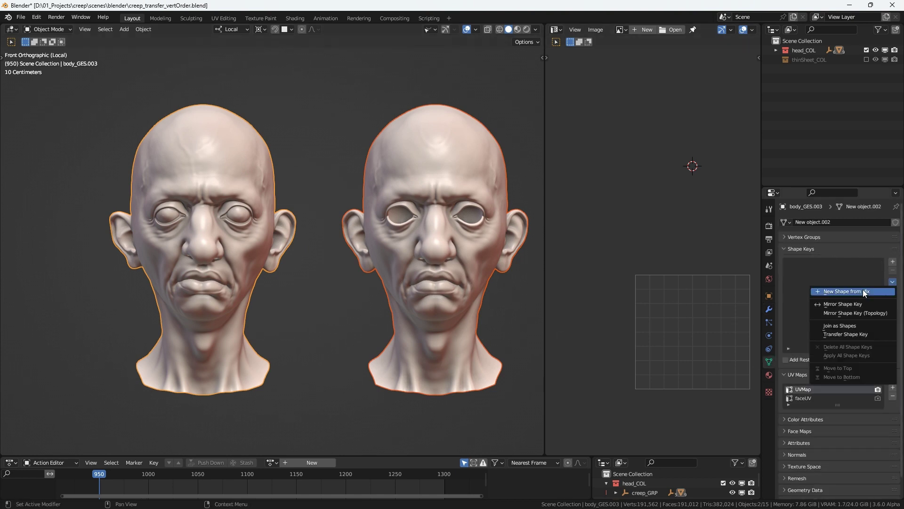
click(837, 326)
mouse_move(848, 272)
mouse_down()
mouse_move(894, 274)
mouse_move(843, 272)
mouse_up()
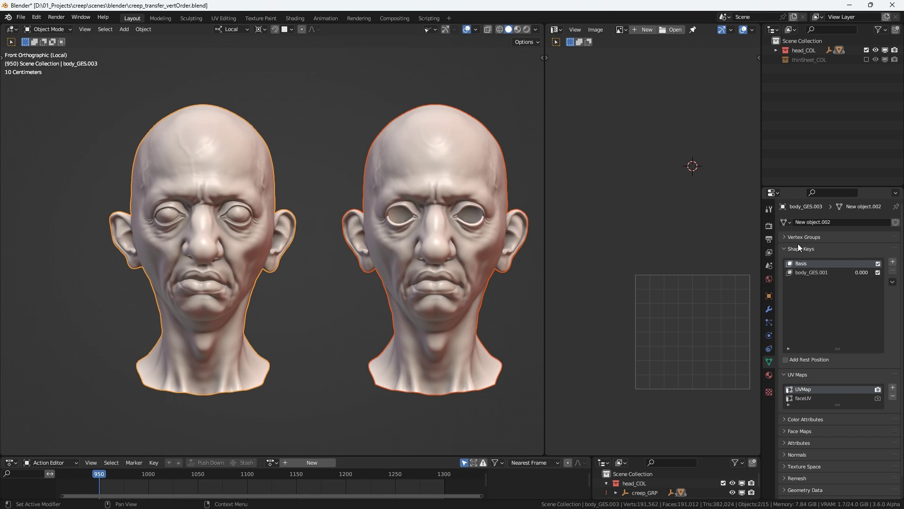
Step: Delete the body_GES.001 shape key from the original head
click(827, 272)
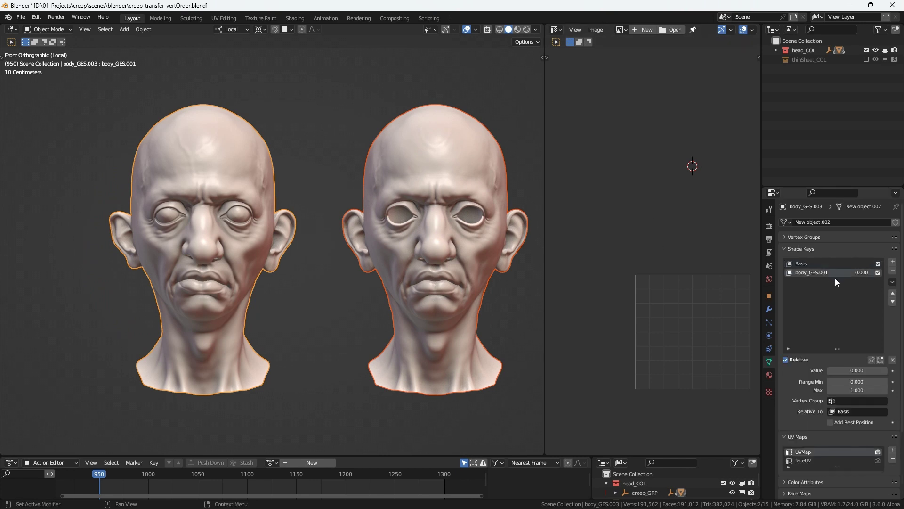
click(892, 270)
middle_drag(351, 221, 255, 211)
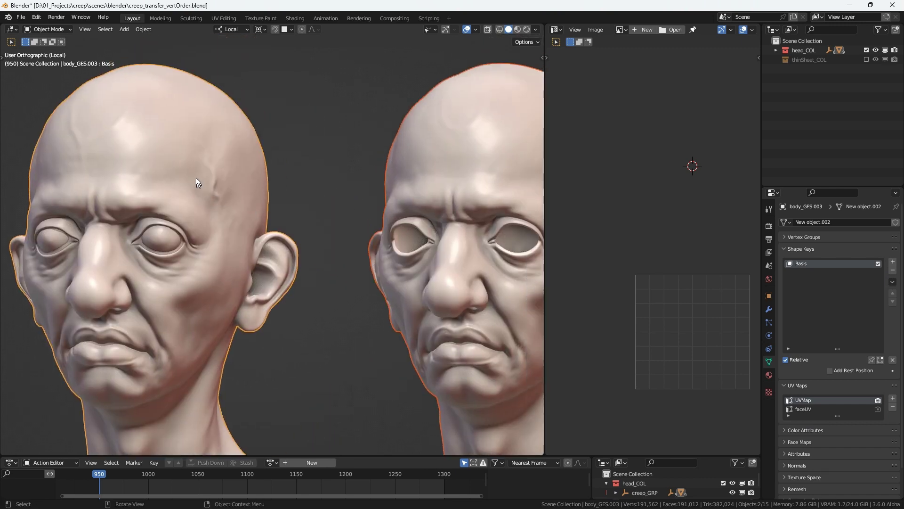
Step: In Edit Mode with face selection, select two adjacent cheek faces on the original head and copy their vertex IDs with the Transfer vertex order add-on
key(Tab)
key(ctrl+Tab)
click(192, 203)
scroll(198, 198, up, 2)
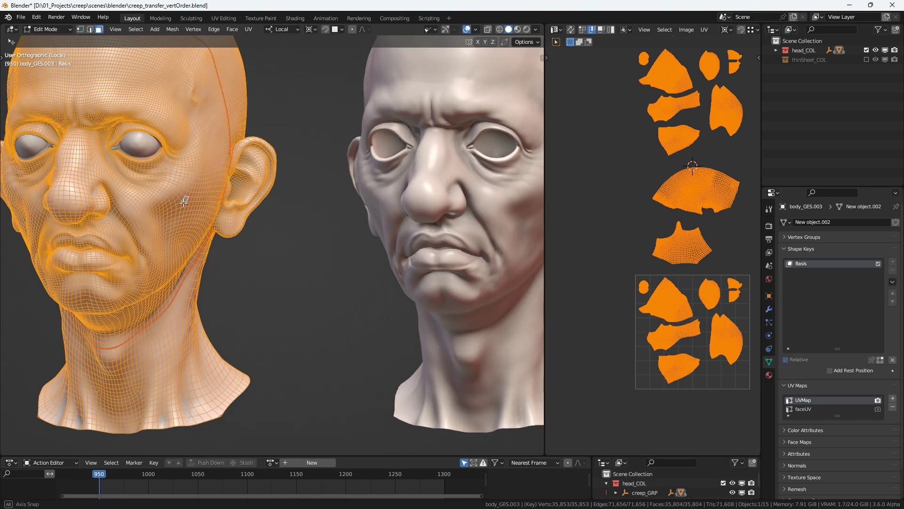
scroll(207, 199, up, 2)
key(n)
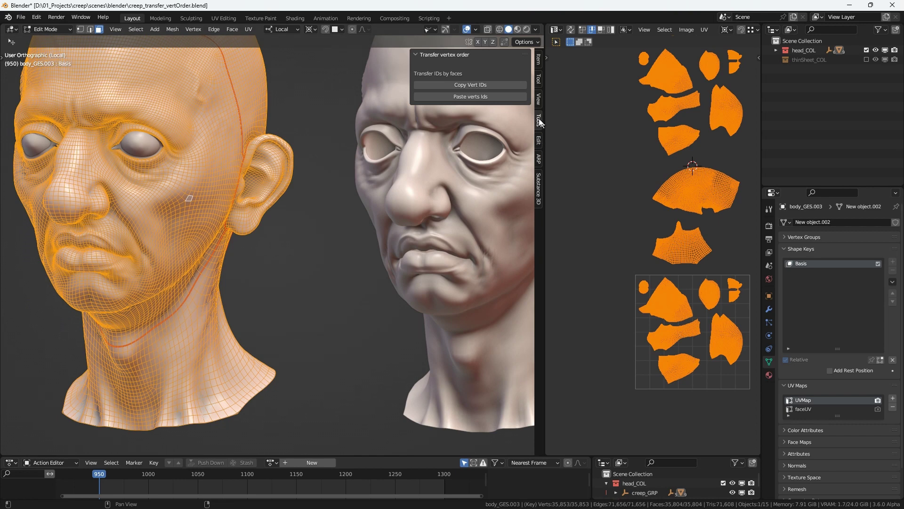
scroll(329, 207, up, 2)
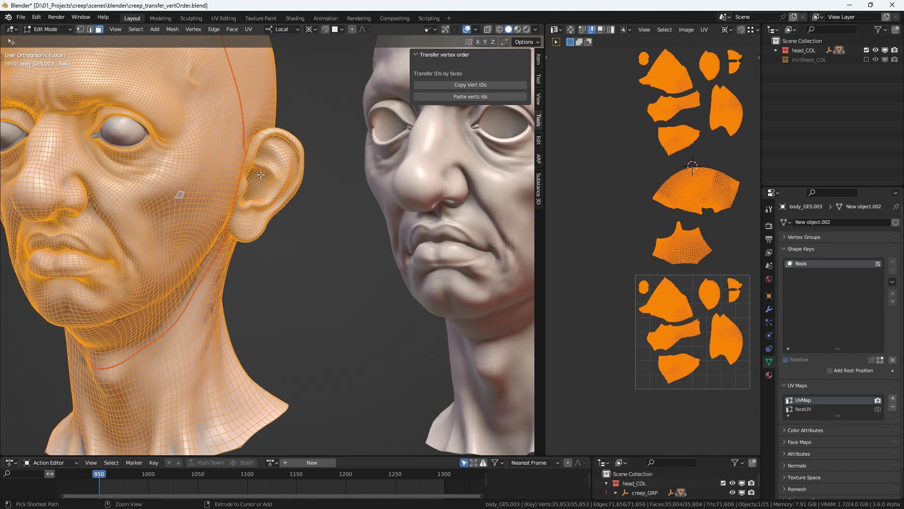
click(176, 194)
shift+click(181, 194)
click(455, 88)
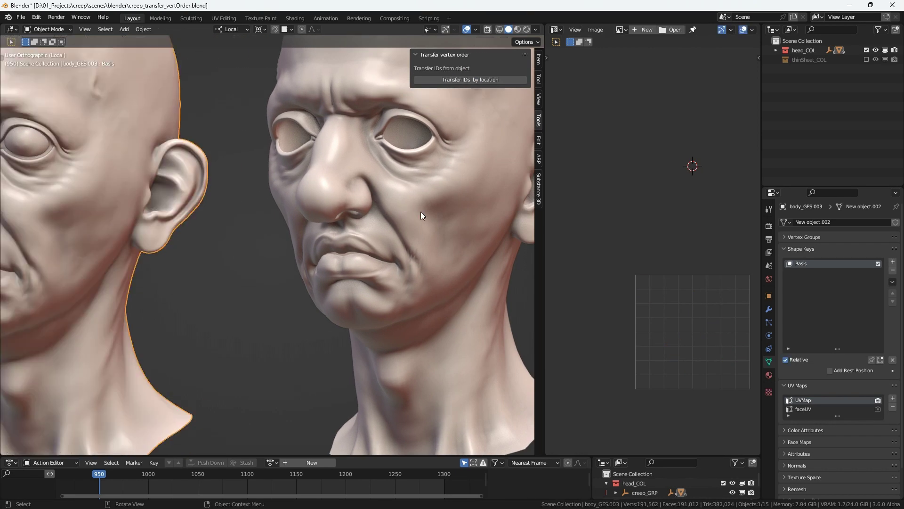
Step: Select the two matching cheek faces on the mirrored head in Edit Mode and paste the vertex IDs
click(430, 217)
key(Tab)
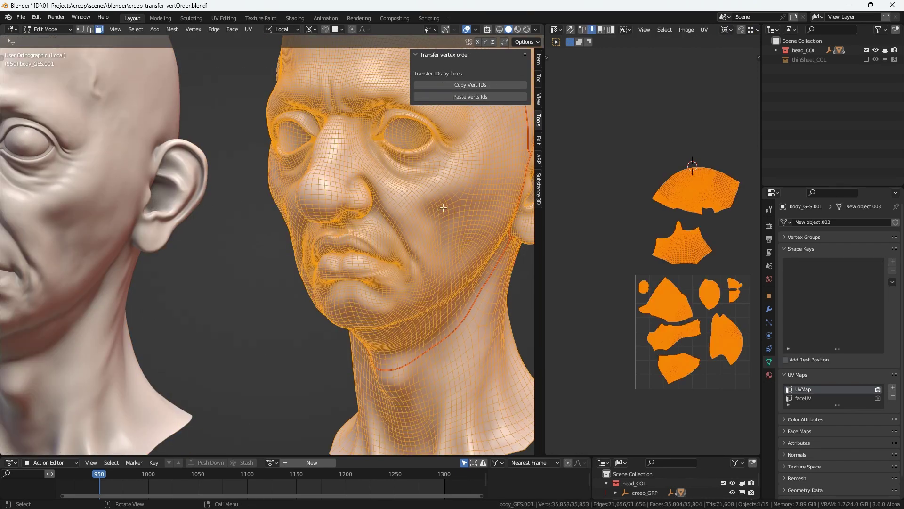
click(459, 193)
shift+click(464, 196)
click(476, 98)
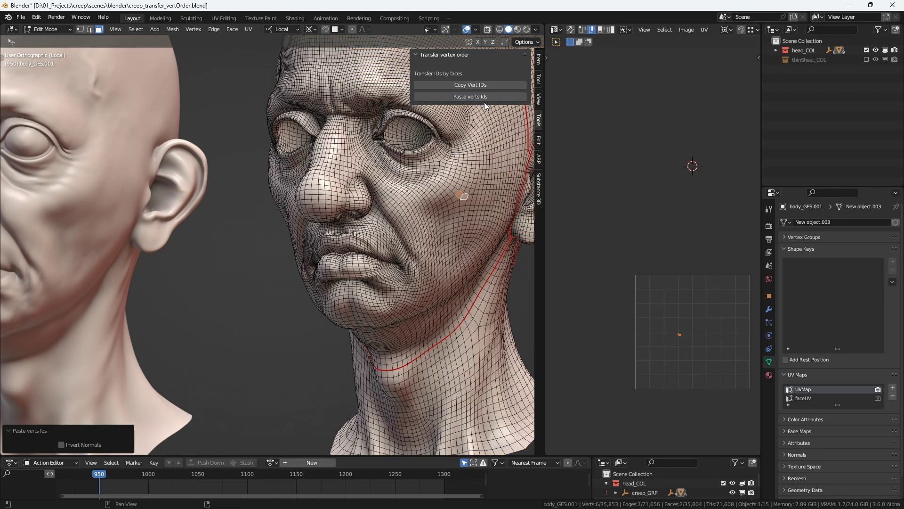
Step: Return to Object Mode and join the mirrored head into the original head as a shape key with Join as Shapes
scroll(389, 233, down, 4)
key(KP_1)
shift+middle_drag(340, 204, 398, 217)
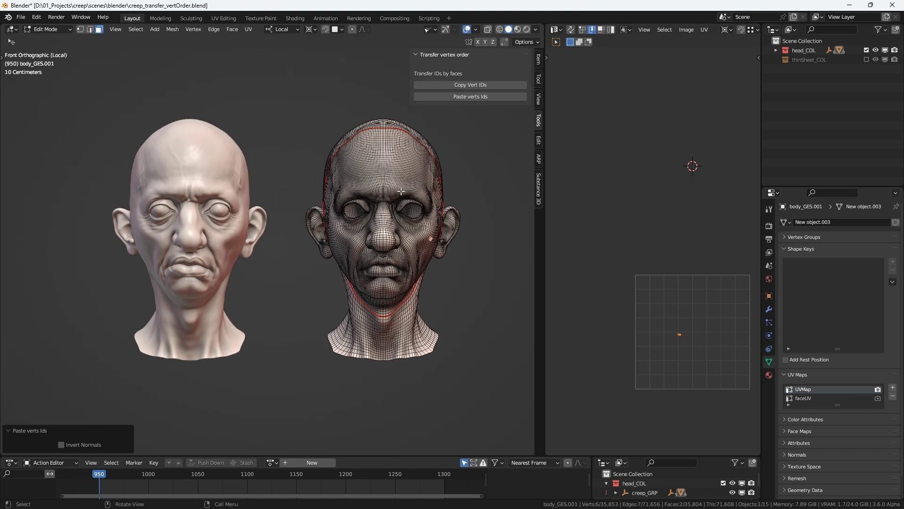
key(Tab)
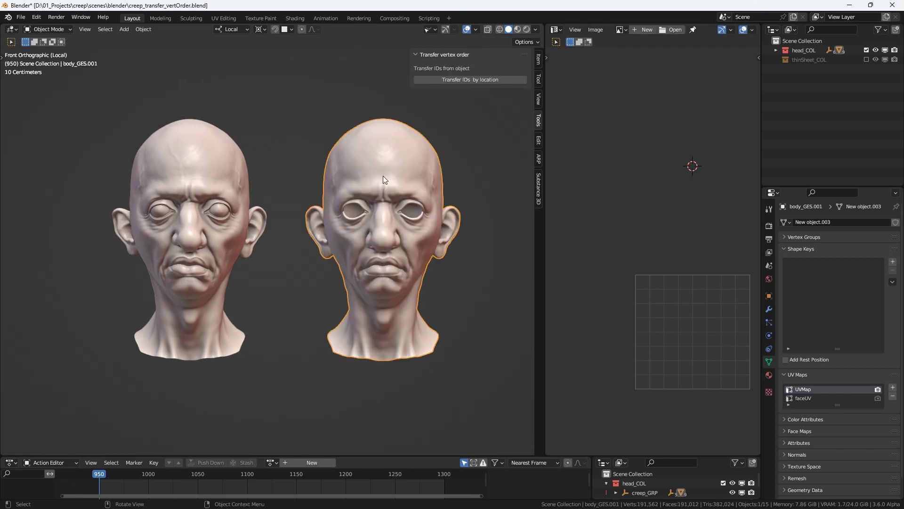
shift+click(209, 162)
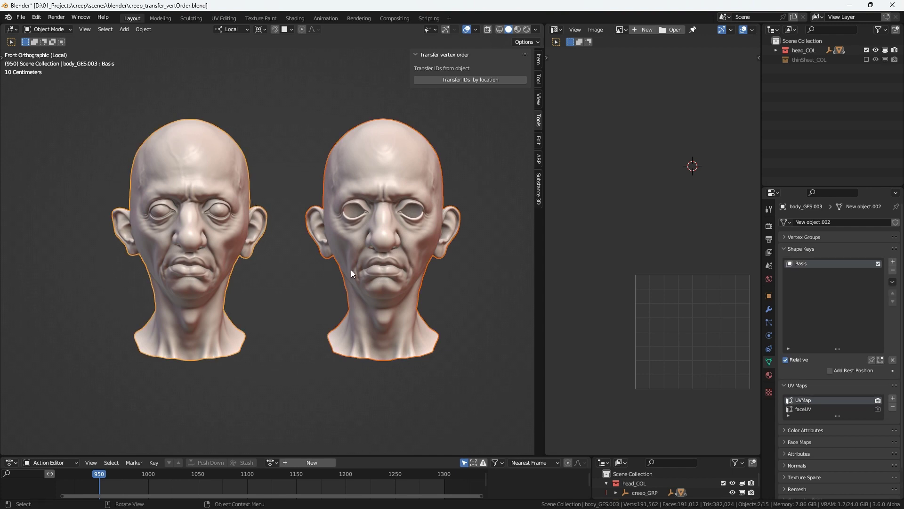
click(893, 281)
click(827, 327)
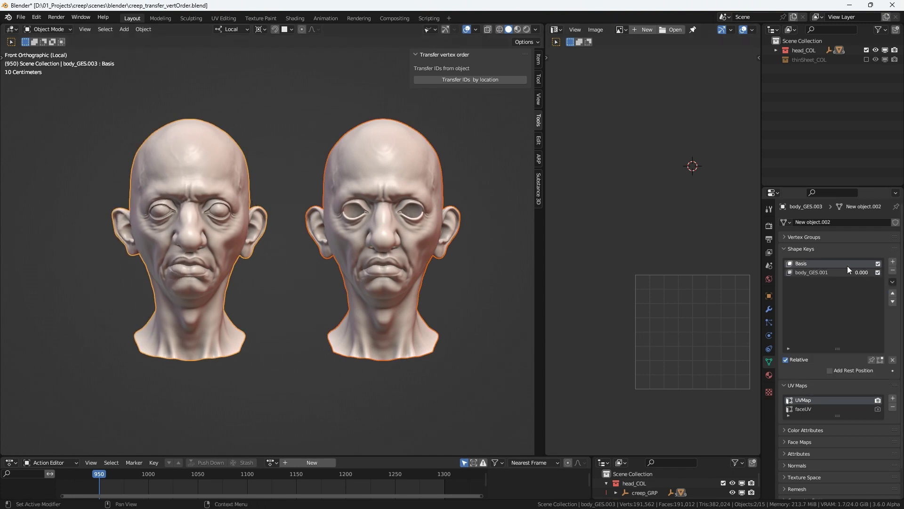
Step: Compare the asymmetrical and symmetrical shapes by setting the body_GES.001 key to 1.000 and back to 0.000
scroll(355, 219, up, 2)
scroll(354, 219, up, 1)
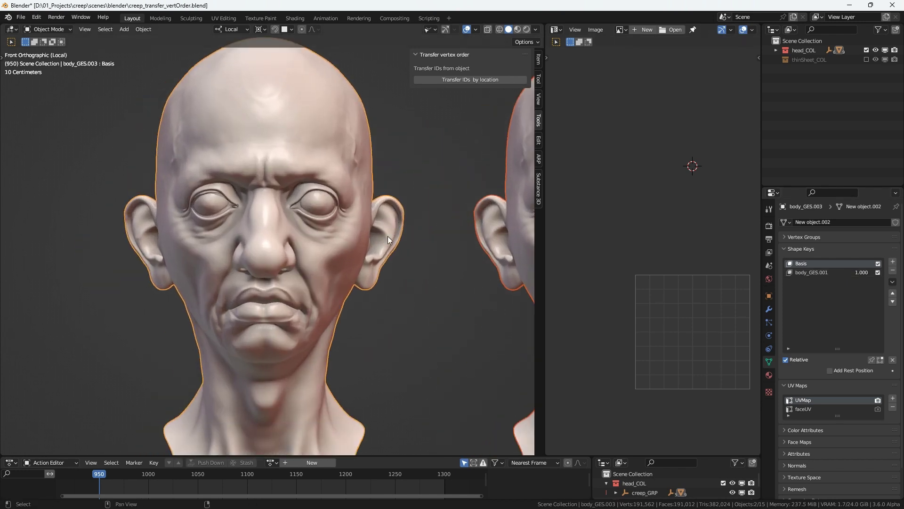
drag(861, 270, 884, 272)
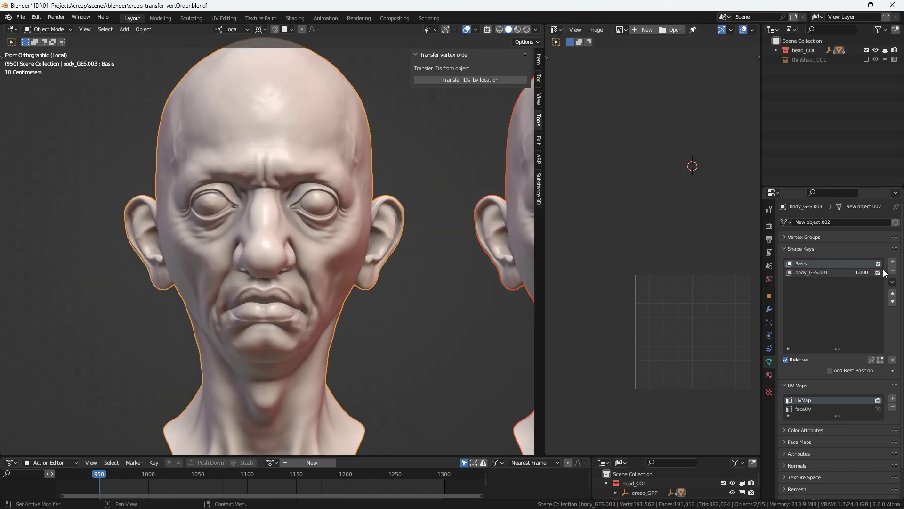
click(814, 273)
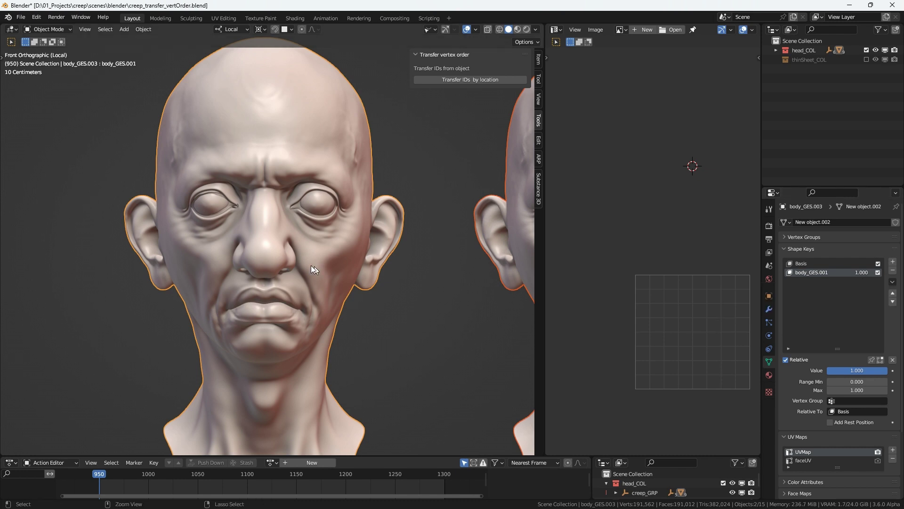
scroll(329, 225, up, 2)
scroll(306, 171, down, 2)
scroll(323, 178, up, 1)
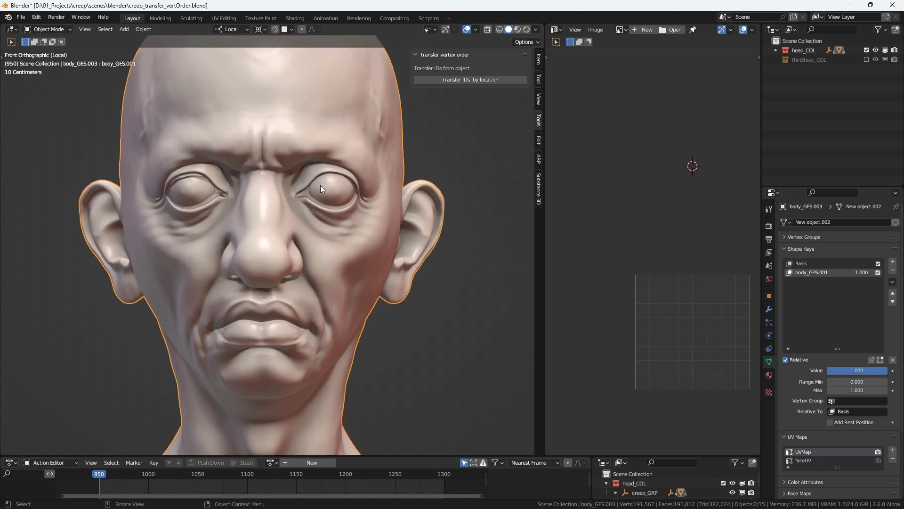
scroll(349, 207, down, 1)
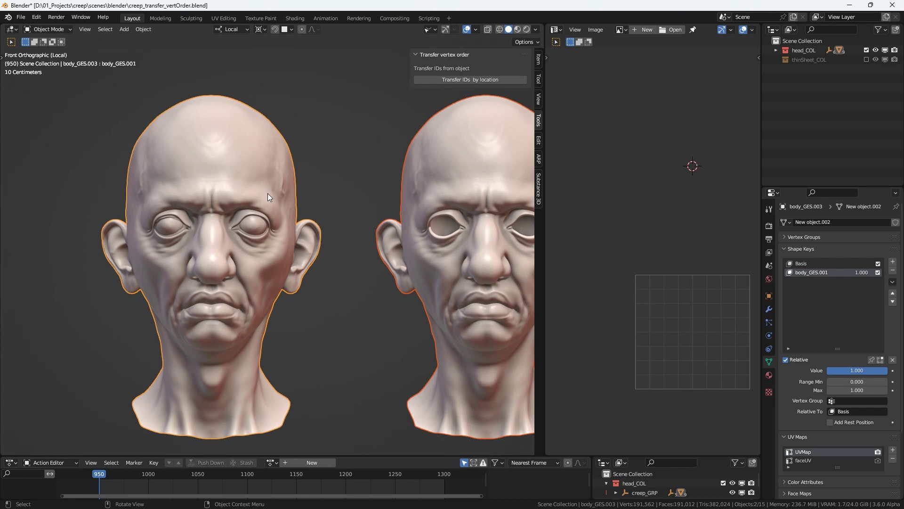
drag(845, 271, 778, 271)
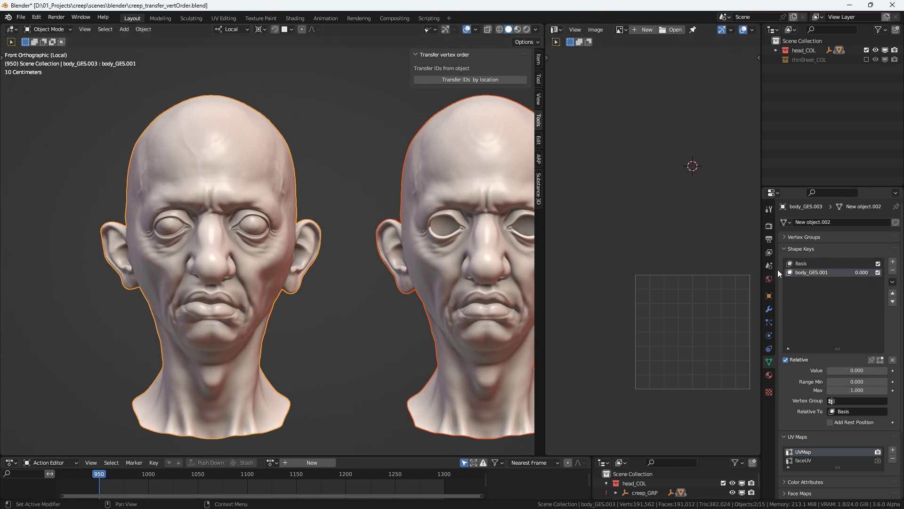
Step: Make the Basis key active, delete the mirrored head object and select the remaining original head
click(803, 262)
middle_drag(377, 254, 232, 252)
click(427, 180)
key(x)
click(429, 181)
click(273, 183)
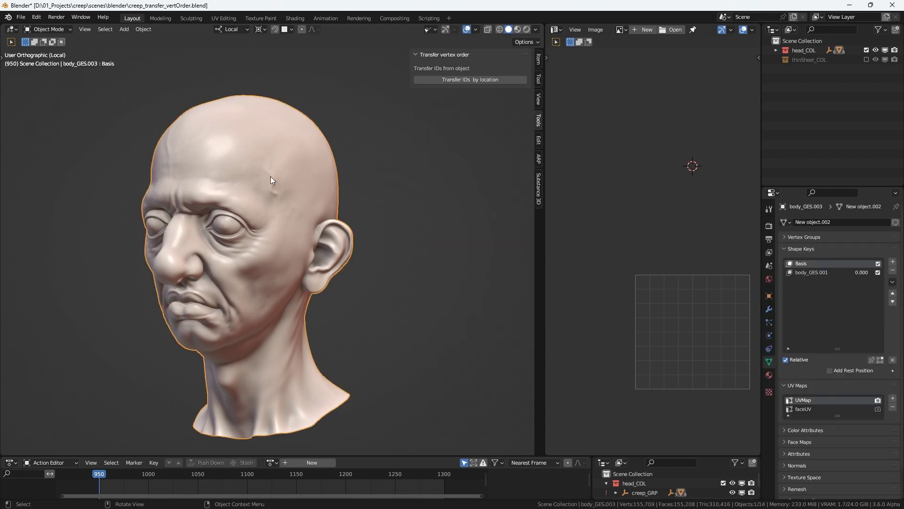
Step: In Edit Mode, expand the cheek face selection to the whole face region with Select Linked delimited by Seam
key(Tab)
middle_drag(274, 196, 261, 185)
key(ctrl+Tab)
click(256, 186)
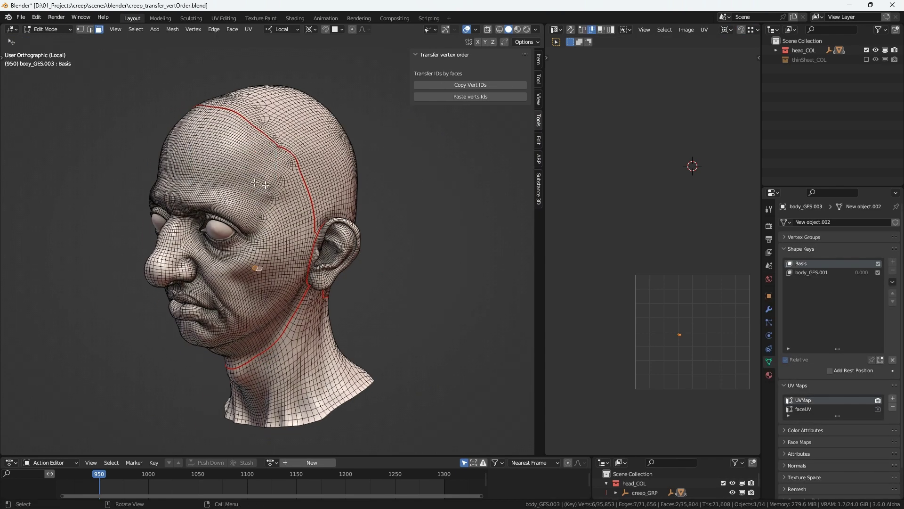
key(ctrl+l)
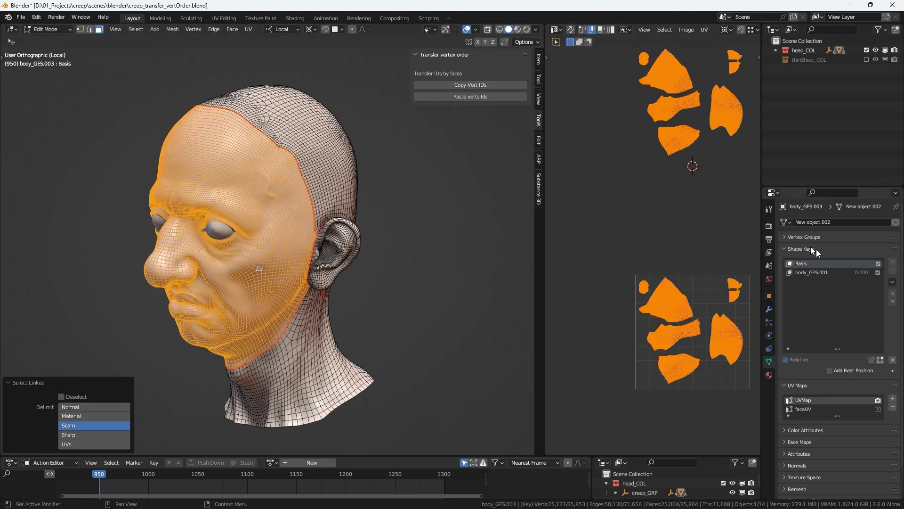
Step: Make the faceUV map active and unwrap the selected face region
click(799, 249)
click(803, 284)
middle_drag(299, 261, 327, 261)
key(u)
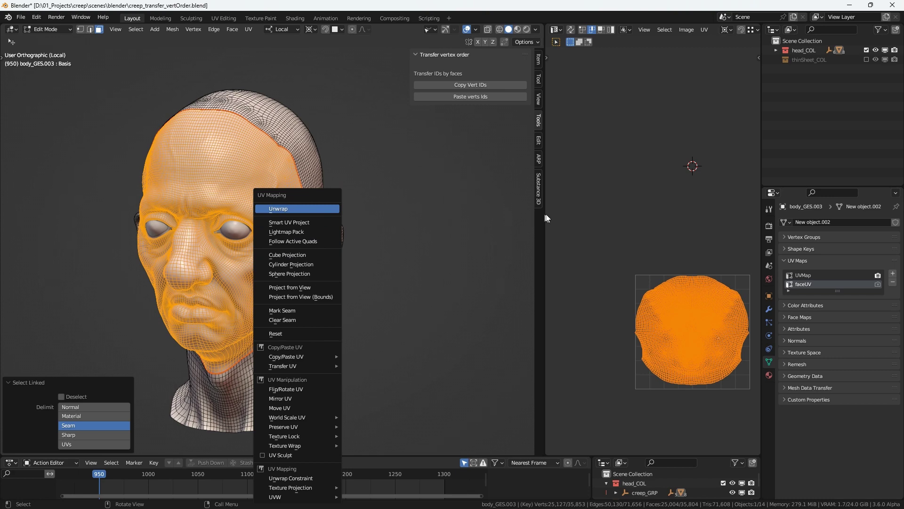
key(Return)
Step: Widen the UV Editor and rotate the unwrapped face UVs by 90 degrees
drag(544, 214, 371, 216)
scroll(613, 212, up, 3)
click(633, 238)
text(r90)
key(Return)
Step: Examine the unwrapped face UVs' symmetry against the asymmetrical brow, eyes and nose of the head from the front
ctrl+middle_drag(683, 263, 538, 173)
middle_drag(517, 235, 507, 202)
ctrl+middle_drag(549, 252, 578, 158)
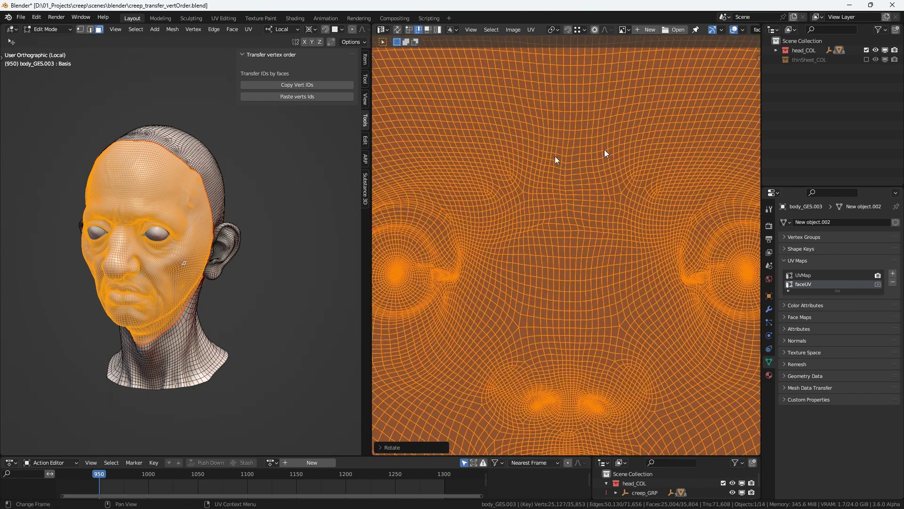
middle_drag(130, 226, 164, 149)
scroll(434, 212, down, 5)
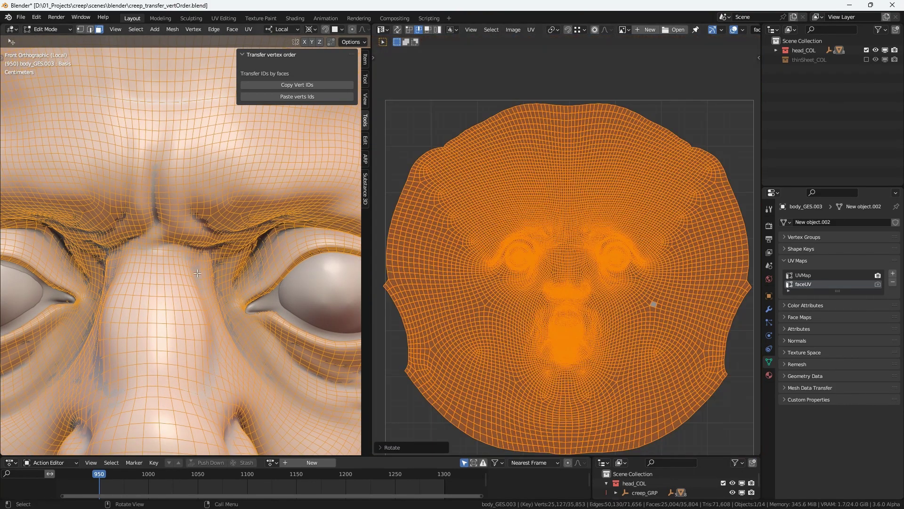
key(Tab)
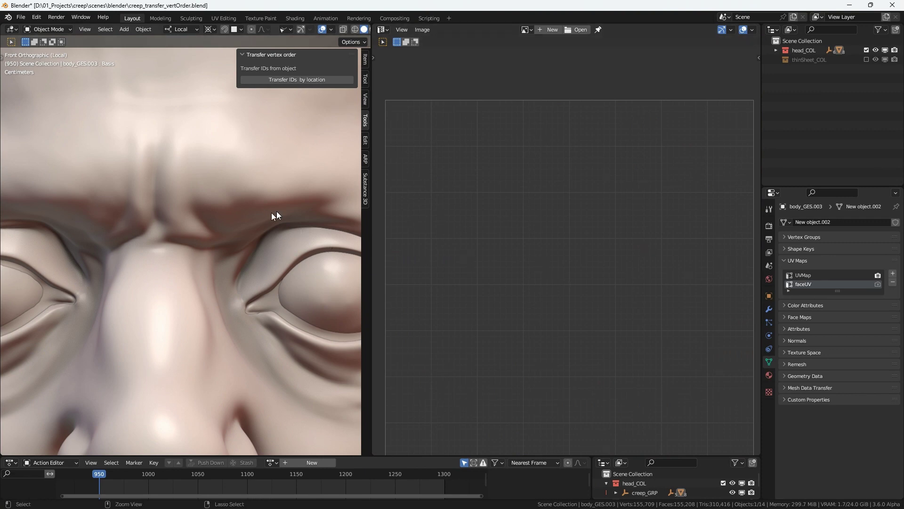
scroll(272, 212, down, 3)
key(Tab)
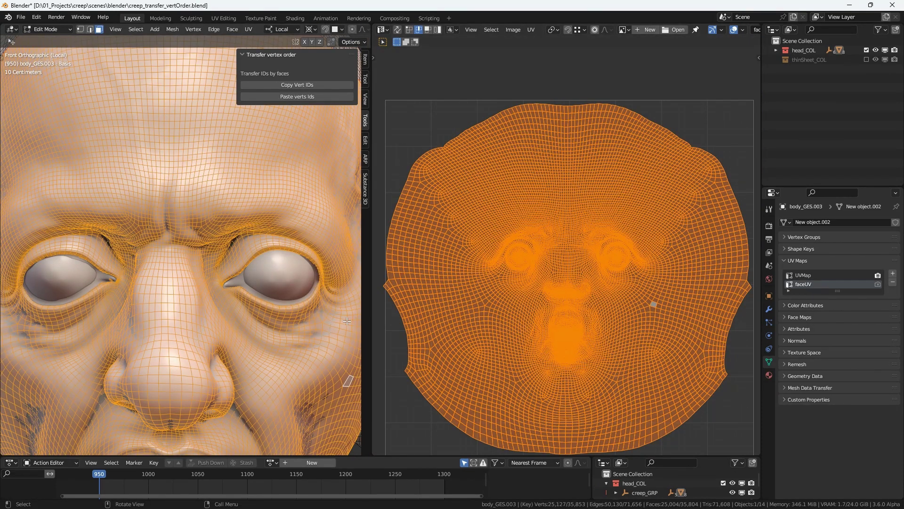
key(Tab)
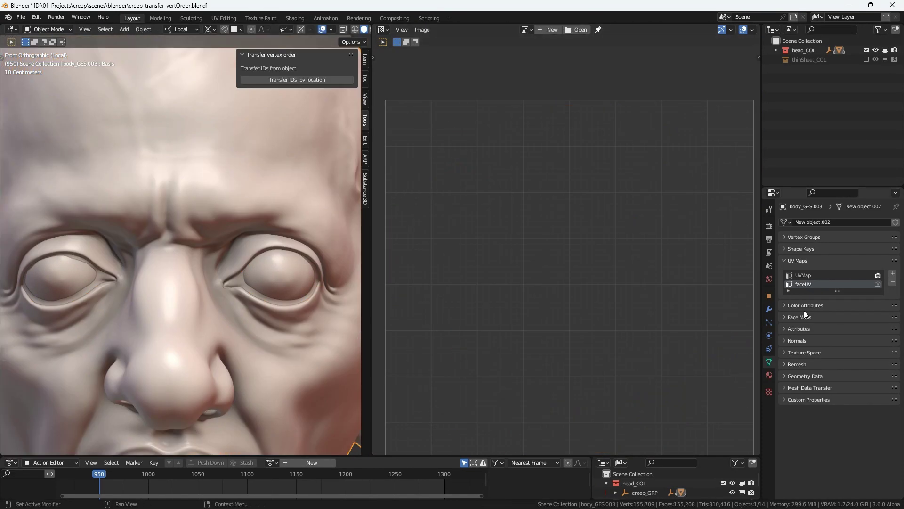
Step: Move the body_GES.001 shape key above Basis in the head's shape key order
click(794, 260)
click(798, 245)
click(809, 272)
drag(854, 269, 900, 277)
click(892, 293)
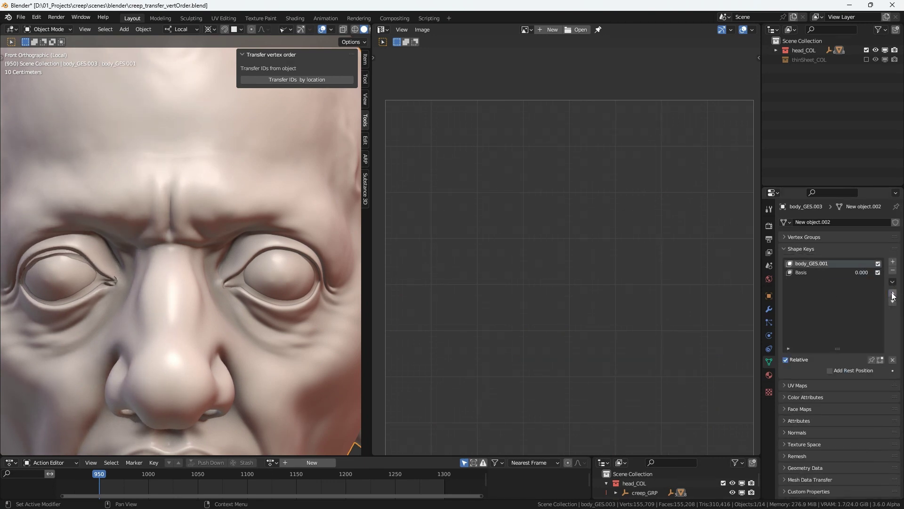
Step: Rename the body_GES.001 shape key to base and the Basis shape key to assymetry
double_click(835, 262)
text(base)
double_click(807, 273)
text(as)
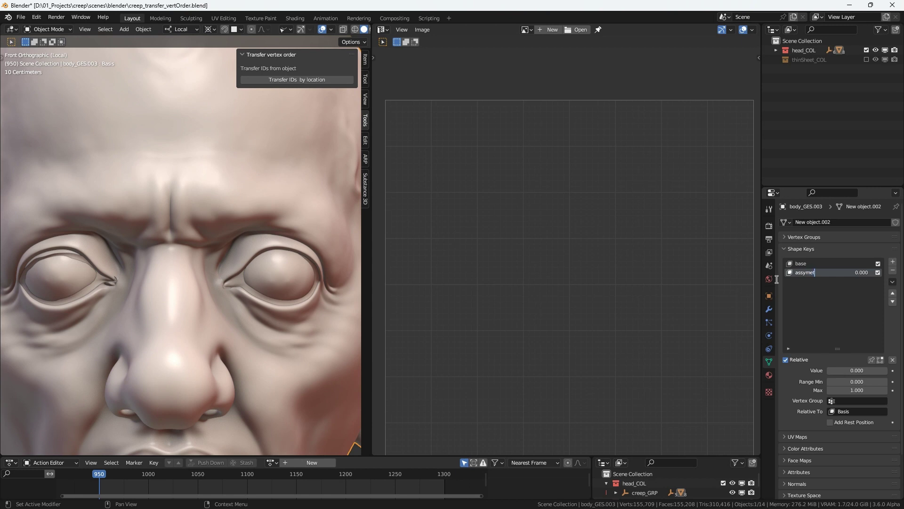
key(Return)
Step: Set the assymetry shape key's value to 1.000 and make it relative to the base key
scroll(222, 314, down, 3)
scroll(222, 314, down, 2)
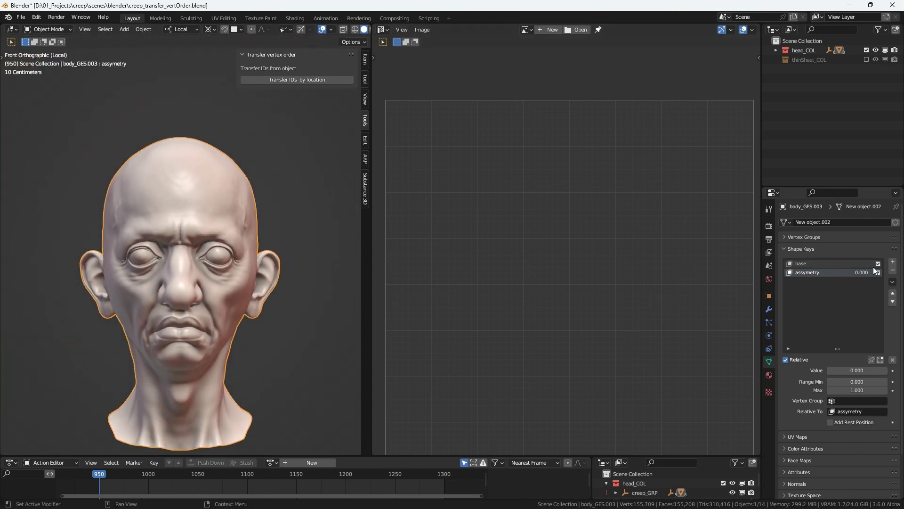
drag(860, 270, 897, 272)
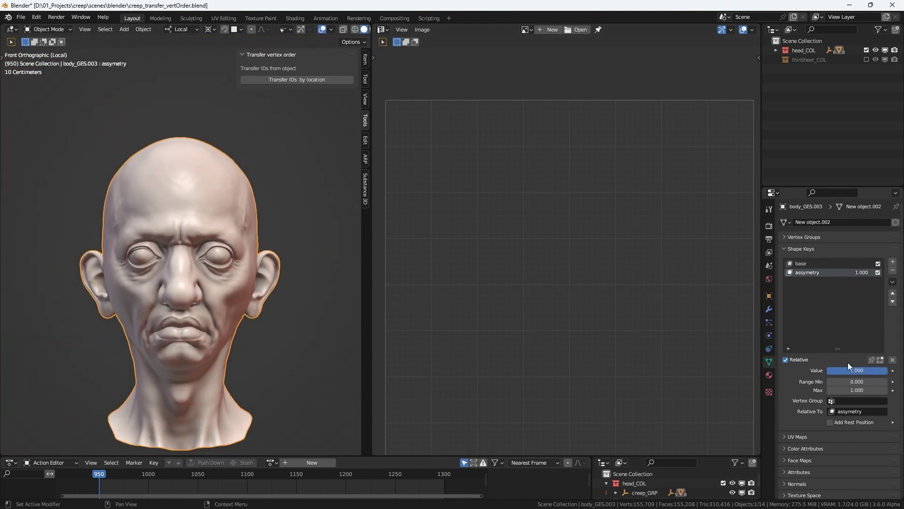
click(853, 411)
click(842, 317)
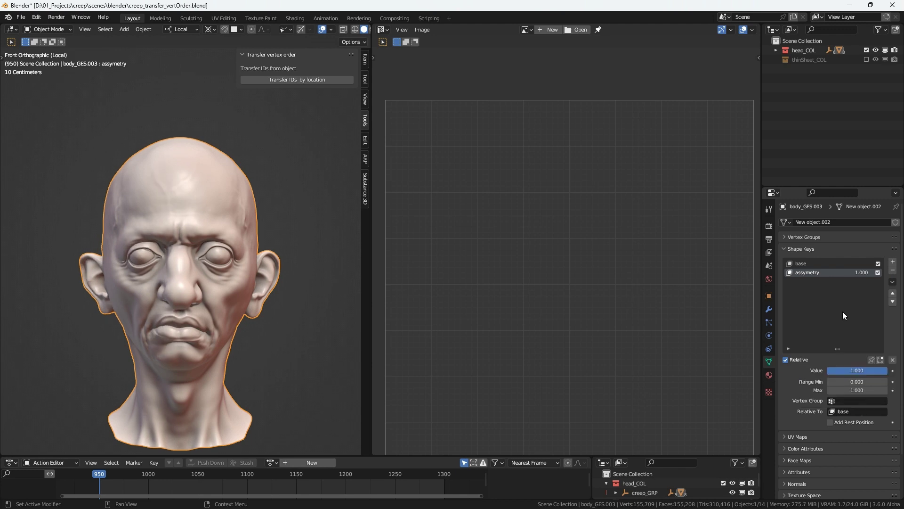
Step: Set the assymetry key's value to 0.000 and enter Edit Mode with the base key active
click(841, 263)
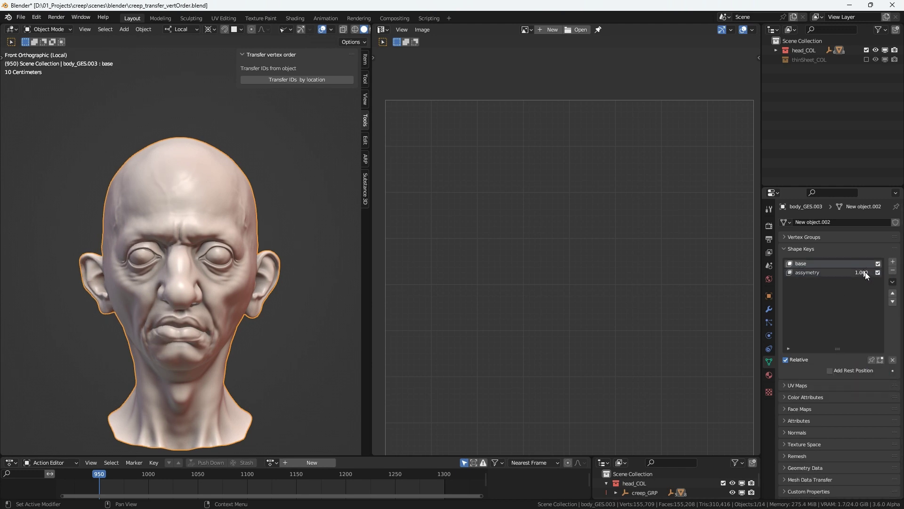
drag(860, 272, 806, 269)
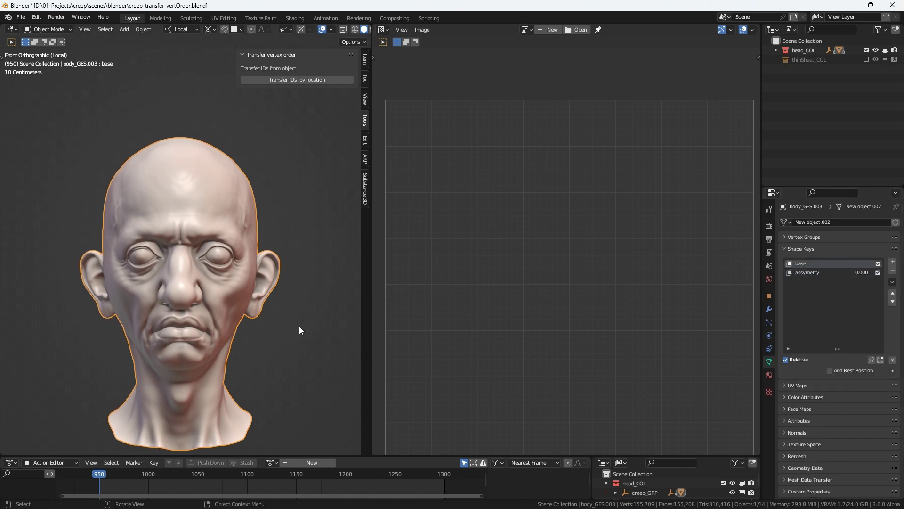
scroll(236, 184, up, 5)
key(Tab)
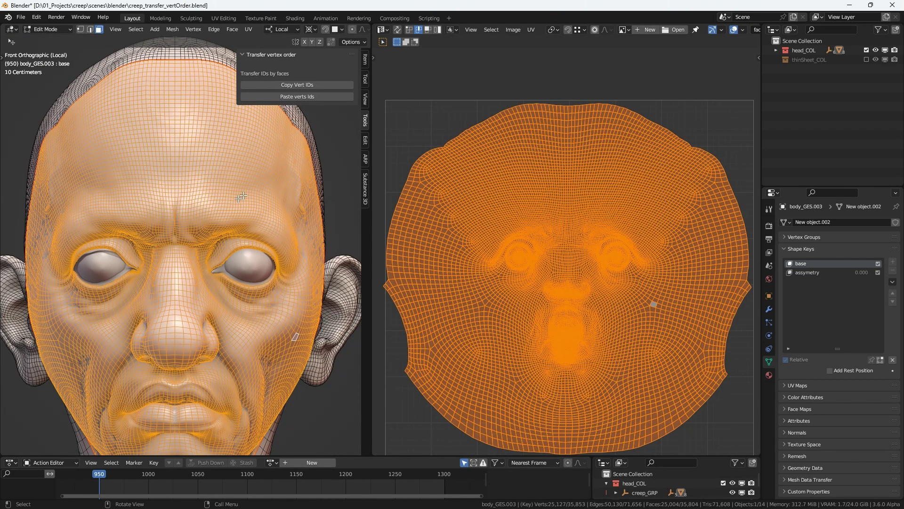
Step: Unwrap the selected face region of the head and rotate its UV island by 90 degrees
key(u)
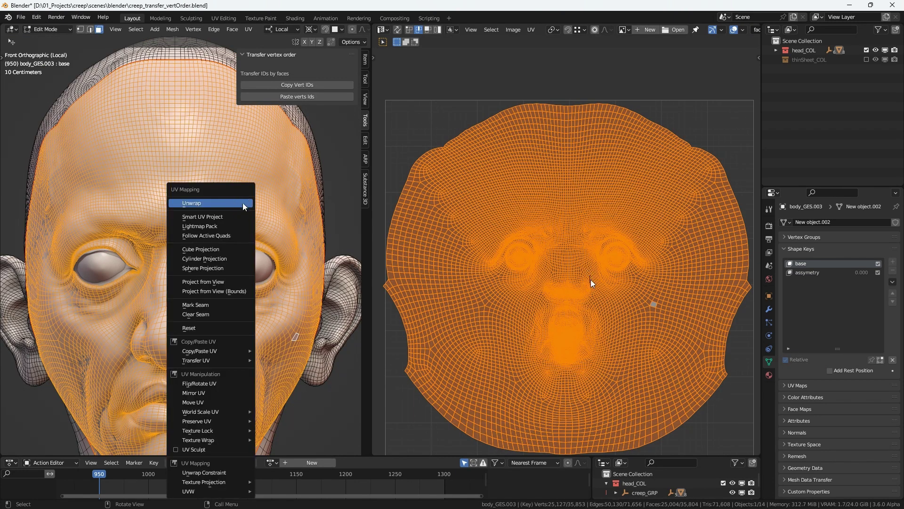
click(242, 202)
text(r90)
key(Return)
scroll(571, 245, up, 5)
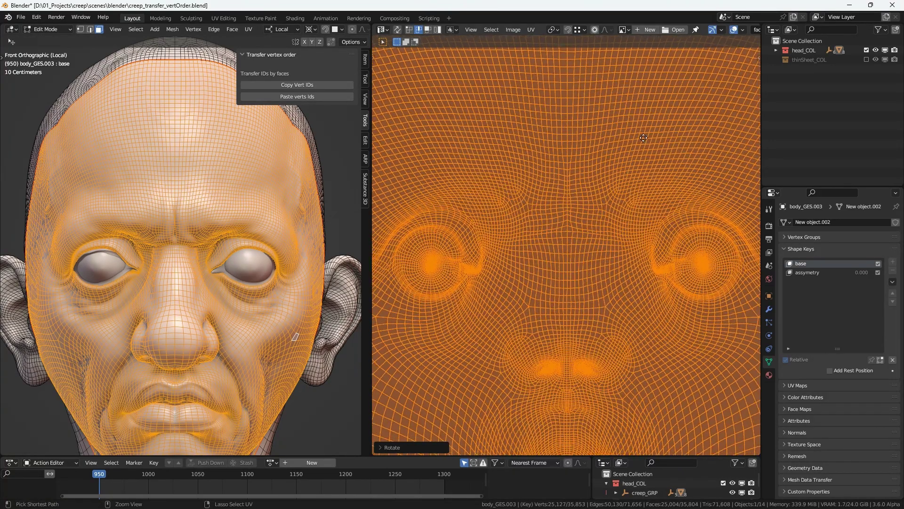
ctrl+middle_drag(643, 137, 649, 123)
ctrl+middle_drag(577, 273, 581, 157)
Step: Select the central vertical vertex loop of the face UV island and show the UV editor's sidebar
key(Tab)
key(Tab)
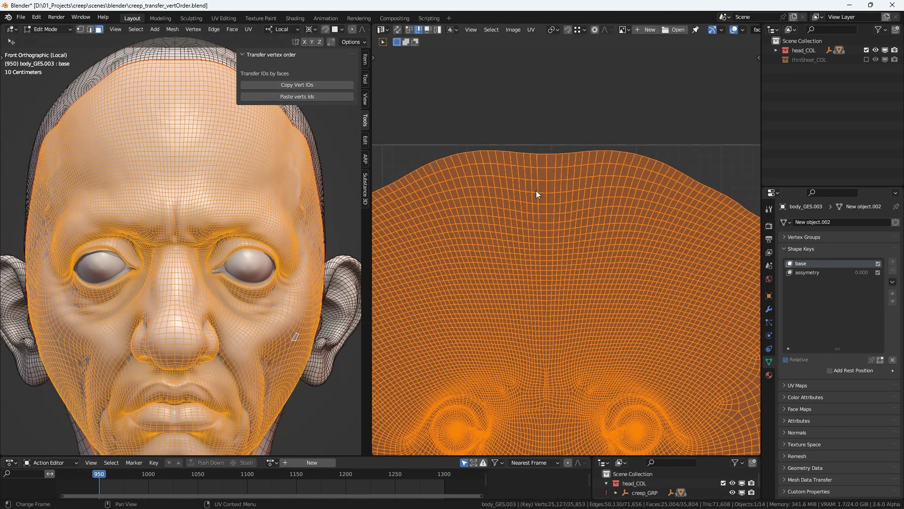
key(ctrl+Tab)
click(568, 150)
alt+click(549, 176)
alt+click(546, 172)
key(n)
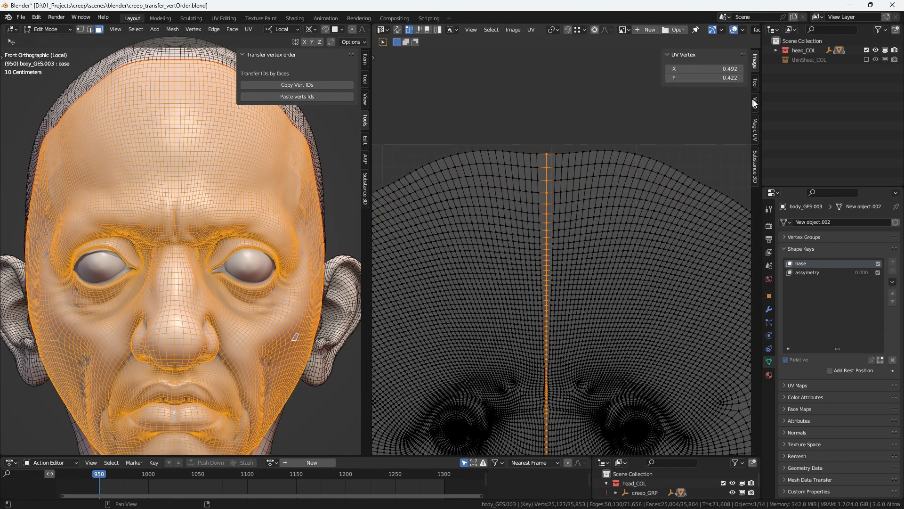
Step: Scale the central UV loop to 0 along X around the 2D cursor at X 0.500 and pin it
click(754, 103)
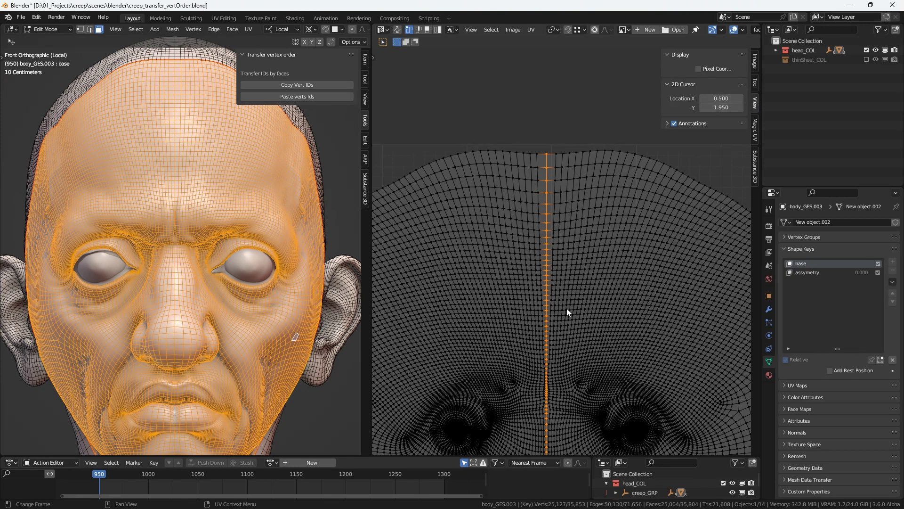
key(s)
key(x)
key(0)
key(Return)
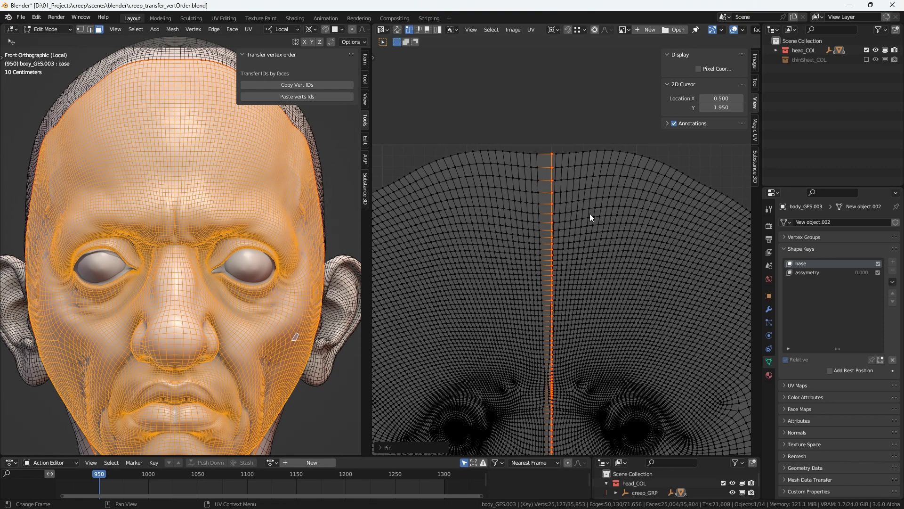
Step: Unwrap the whole face island again around the pinned centre line and scale the island down slightly
key(a)
key(u)
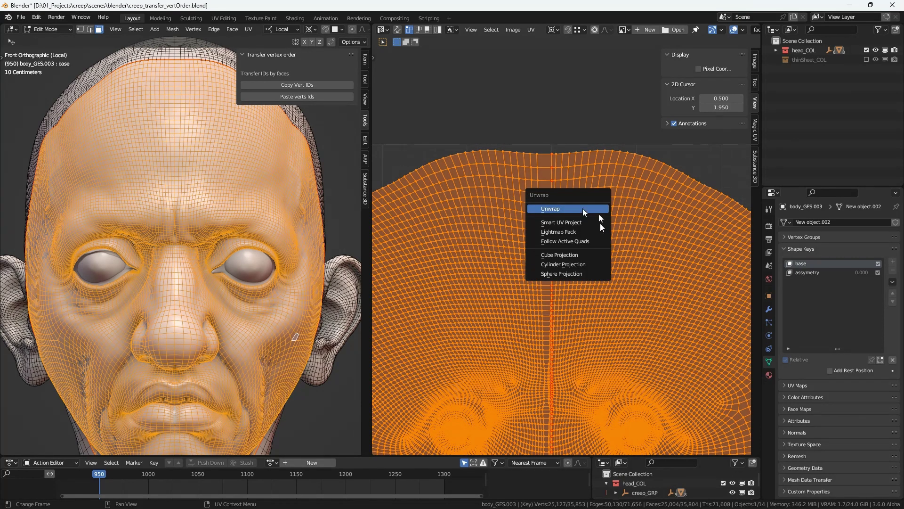
click(586, 209)
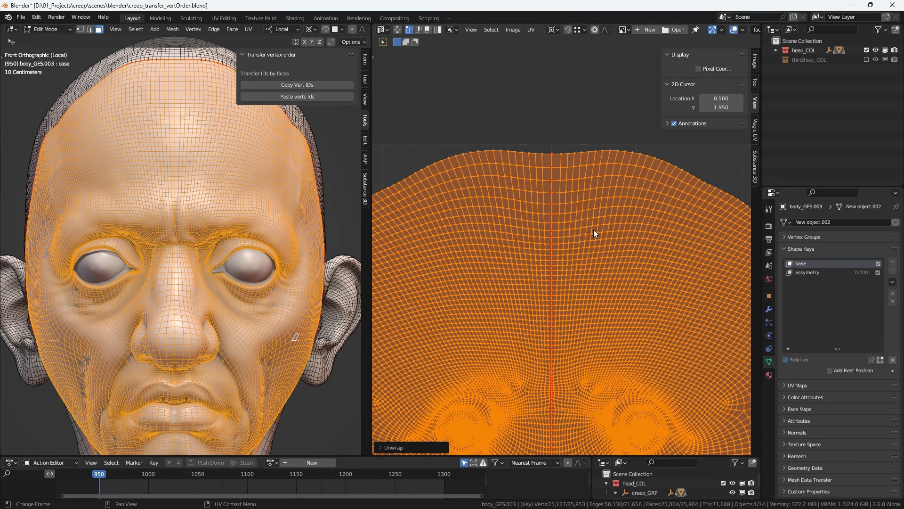
scroll(573, 292, up, 1)
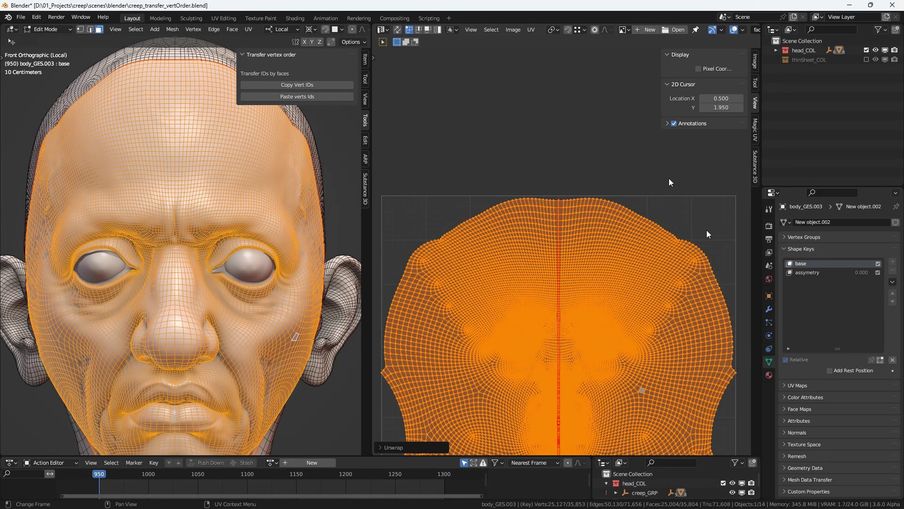
key(s)
click(691, 241)
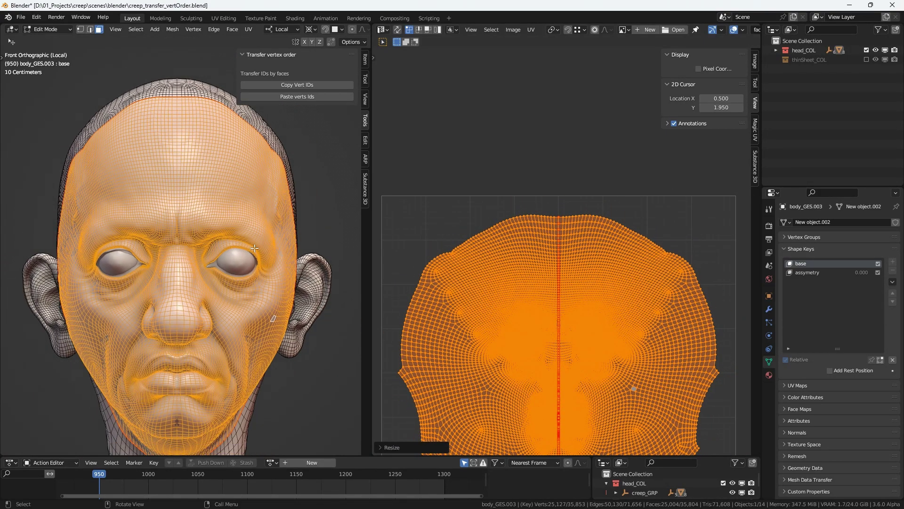
Step: Return the head to Object Mode, widen the 3D viewport and hide its sidebar
key(Tab)
drag(371, 175, 441, 178)
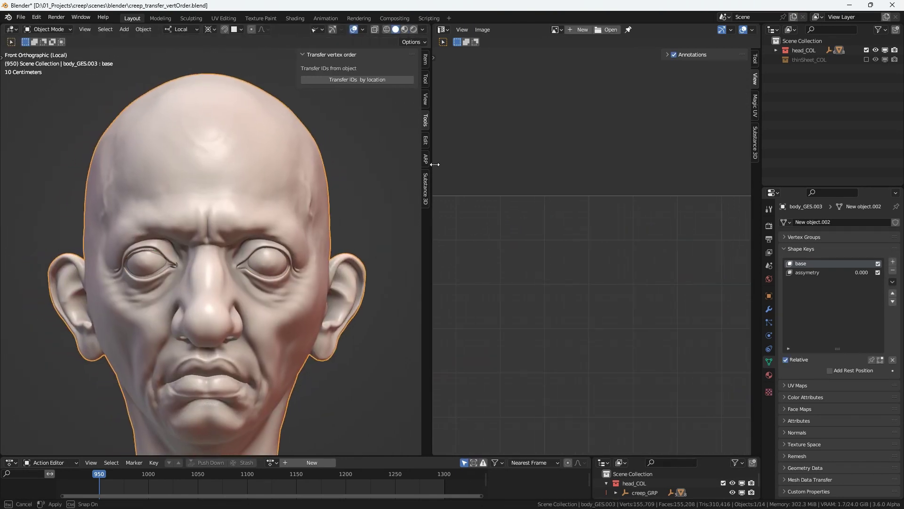
scroll(303, 254, down, 2)
key(n)
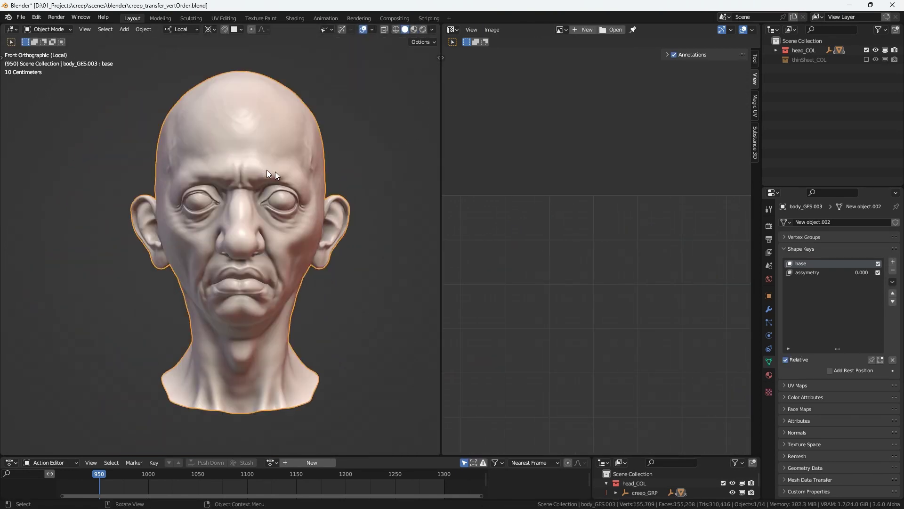
mouse_move(278, 172)
middle_down()
mouse_move(267, 171)
mouse_move(292, 186)
mouse_move(294, 167)
mouse_move(278, 178)
mouse_move(279, 202)
mouse_move(290, 161)
mouse_move(274, 165)
middle_up()
key(KP_1)
key(KP_1)
scroll(273, 227, down, 5)
scroll(279, 208, up, 2)
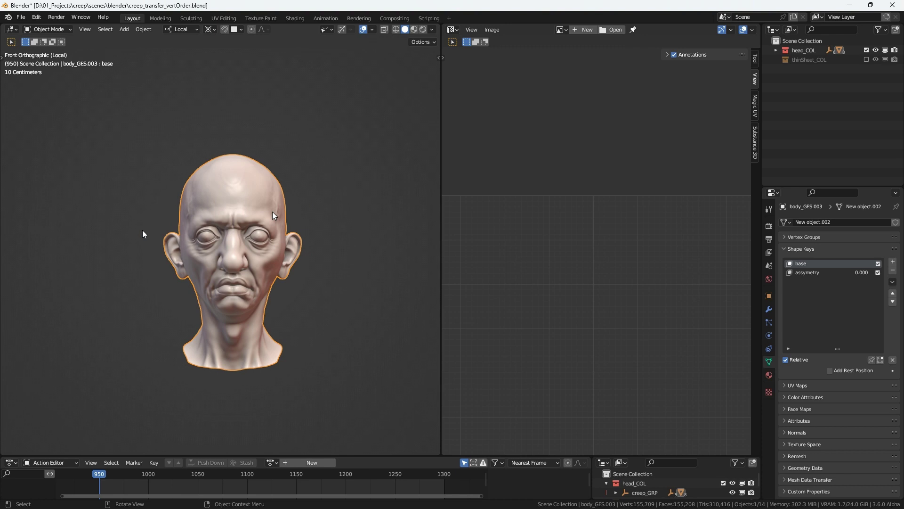
ctrl+middle_drag(259, 212, 257, 229)
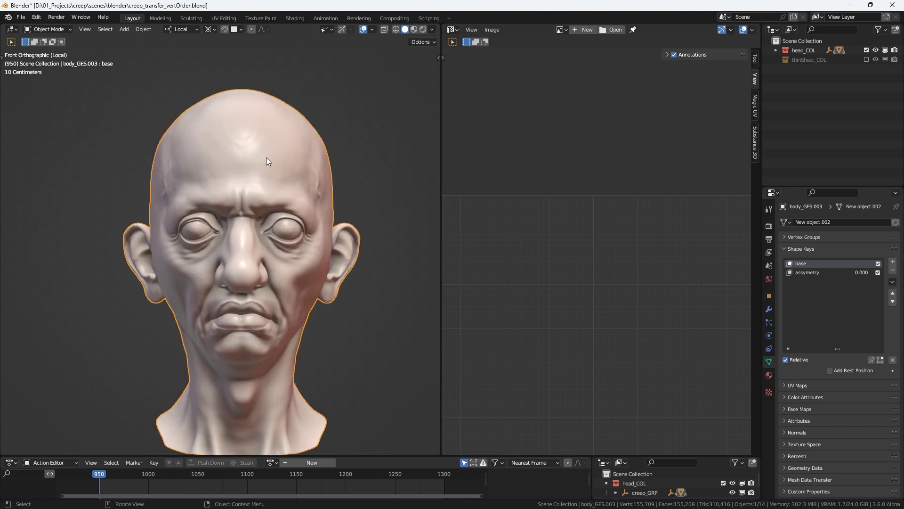
ctrl+middle_drag(272, 160, 295, 216)
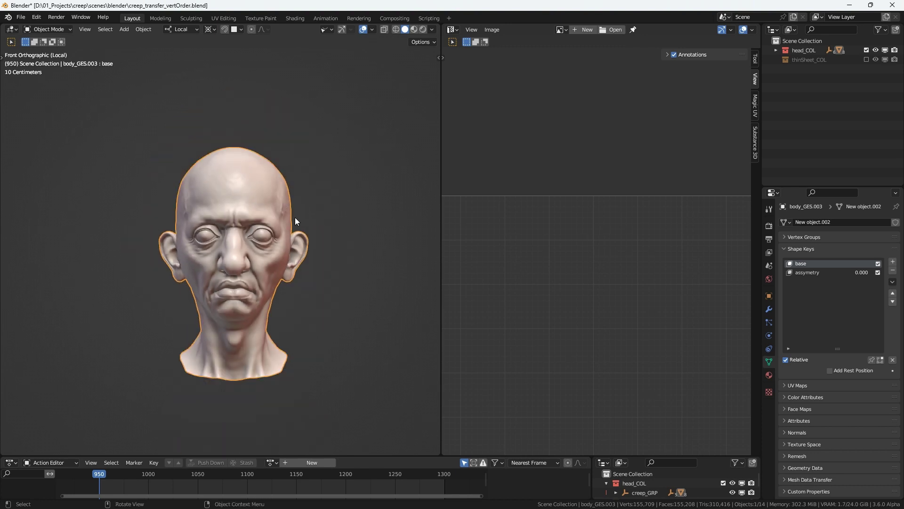
Step: Exclude the head_COL collection, enable thinSheet_COL and select the role_applied object
click(866, 51)
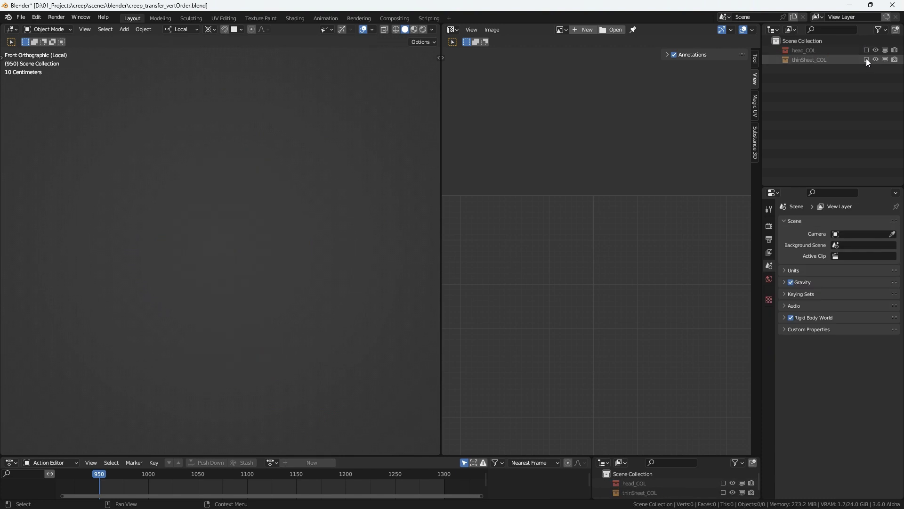
click(866, 60)
click(823, 69)
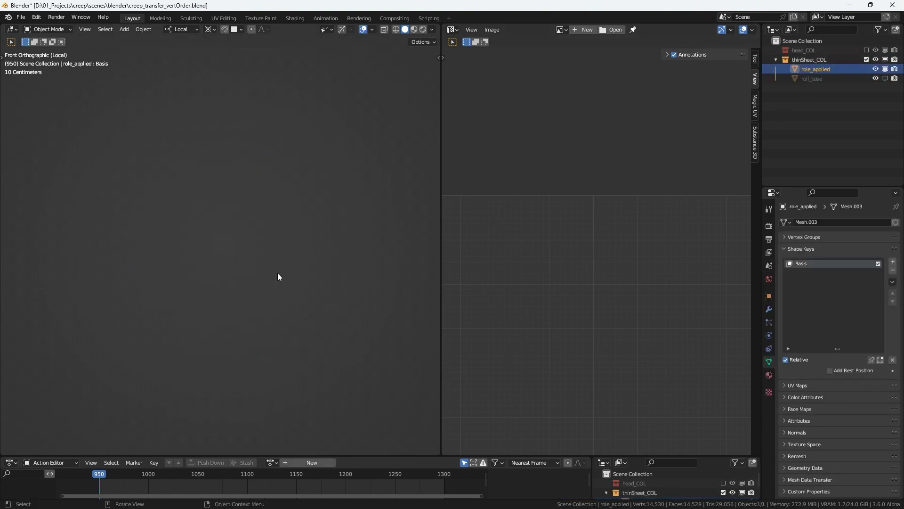
middle_drag(293, 221, 259, 207)
shift+middle_drag(258, 210, 261, 330)
middle_drag(272, 255, 284, 212)
scroll(278, 249, down, 5)
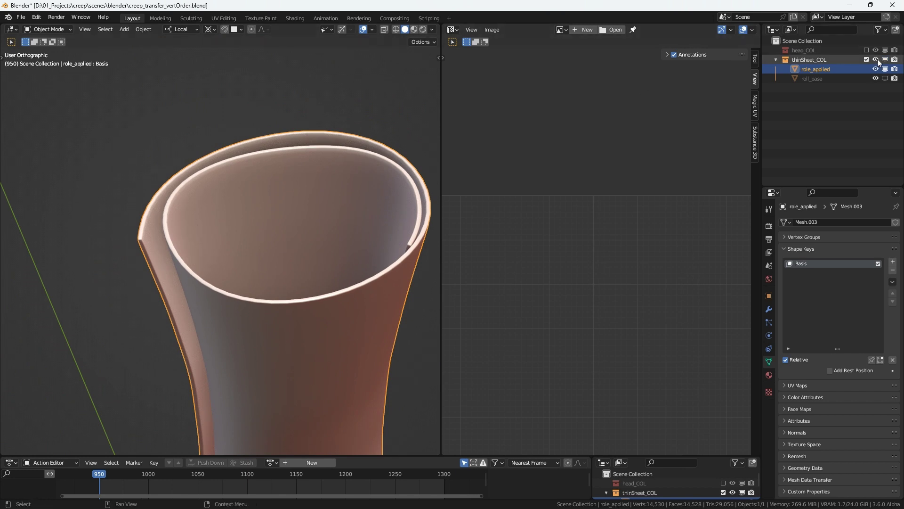
Step: Disable role_applied in the viewport, enable roll_base in its place and select it
key(h)
click(828, 78)
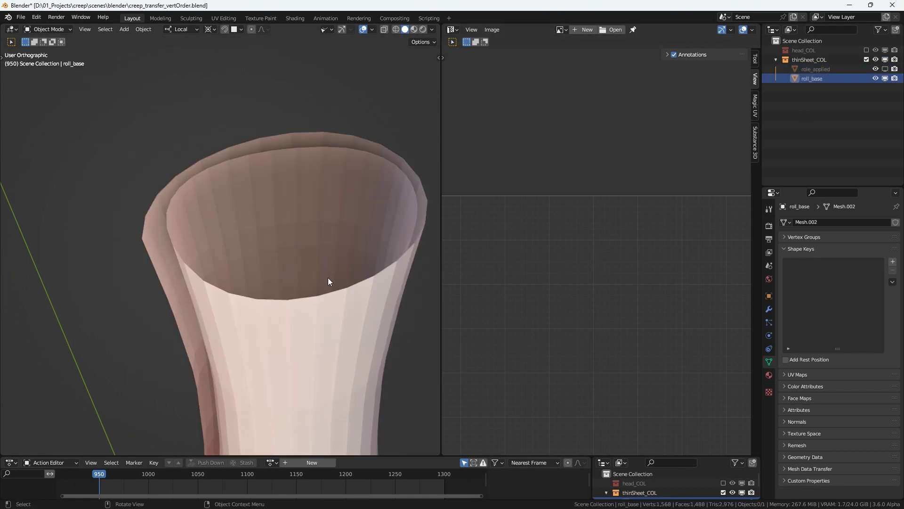
click(294, 223)
Step: Add a Solidify modifier to roll_base with a thickness of 0.032 m
click(769, 308)
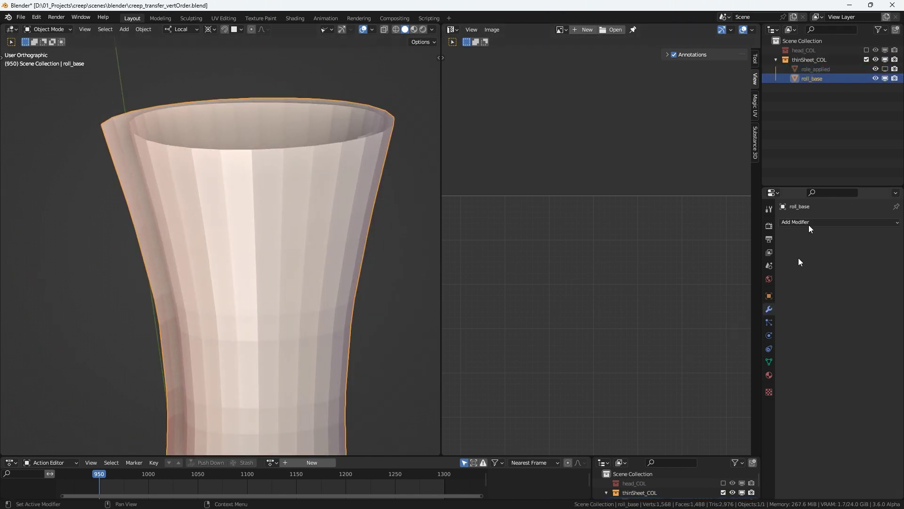
click(801, 222)
click(759, 371)
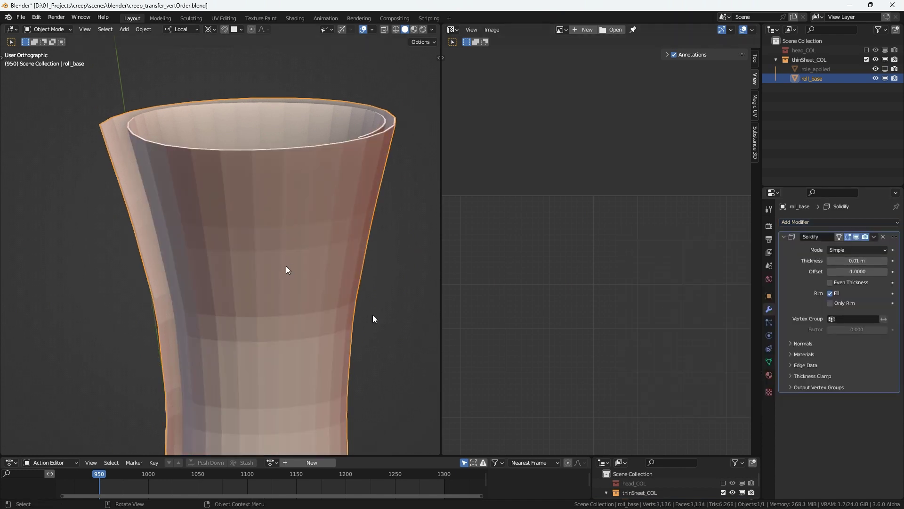
middle_drag(287, 269, 299, 293)
drag(851, 260, 870, 259)
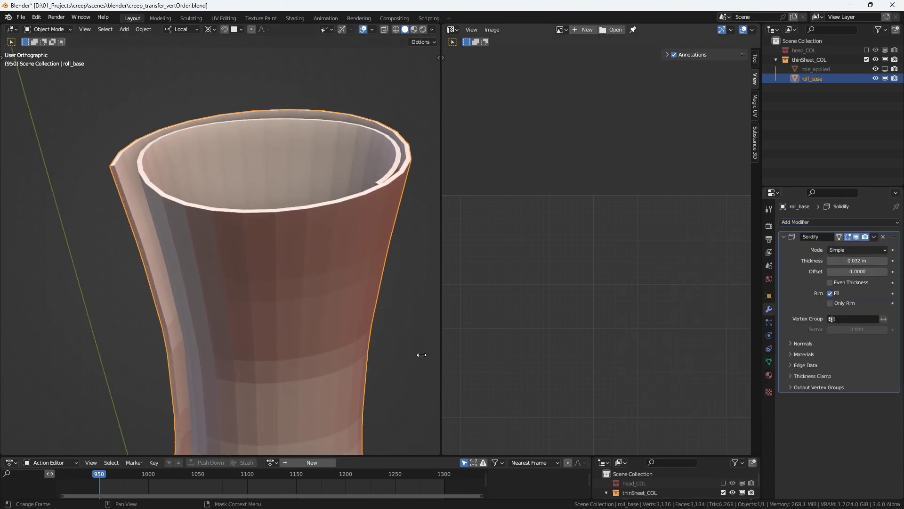
middle_drag(327, 360, 320, 333)
Step: Try to move a vertex at the upper rim corner of the solidified roll_base in Edit Mode
key(Tab)
middle_drag(141, 91, 161, 114)
key(ctrl+Tab)
click(168, 120)
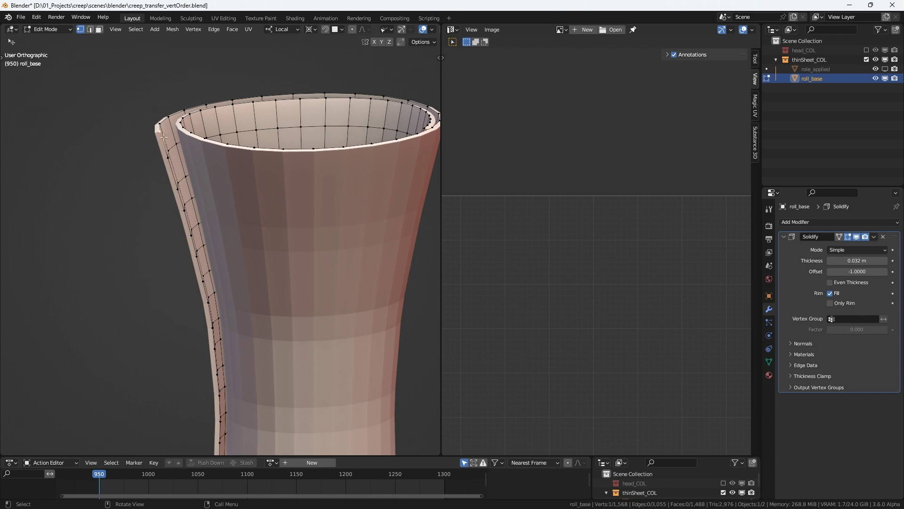
key(g)
right_click(179, 159)
middle_drag(179, 217, 215, 235)
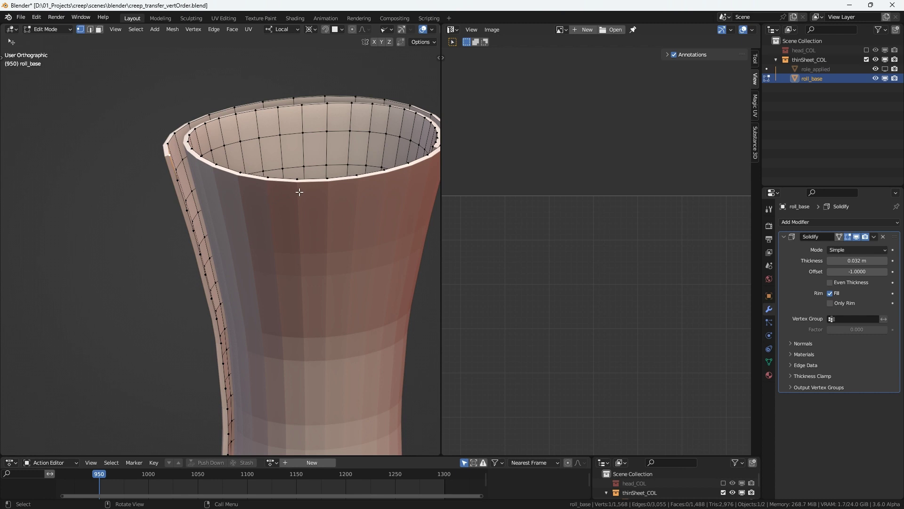
key(Tab)
scroll(309, 167, down, 3)
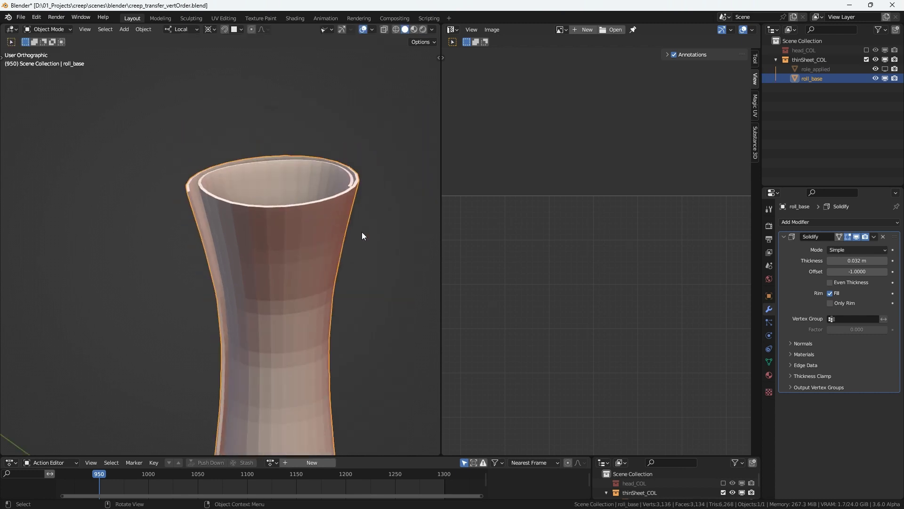
Step: Remove the Solidify modifier from roll_base
click(883, 237)
mouse_move(296, 196)
middle_down()
mouse_move(307, 217)
mouse_move(306, 201)
middle_up()
ctrl+middle_drag(284, 270, 284, 247)
shift+middle_drag(253, 275, 264, 269)
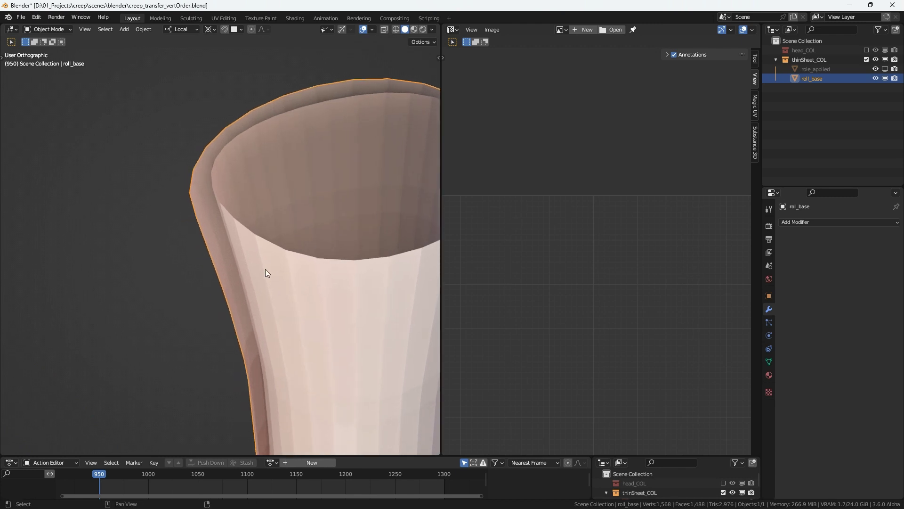
Step: Disable roll_base in the viewport, enable role_applied again and select it
click(884, 78)
click(885, 69)
click(821, 69)
middle_drag(273, 187, 244, 271)
Step: Enter Edit Mode on role_applied, select a vertex on the roll's outer edge and widen the 3D viewport
key(Tab)
scroll(214, 227, up, 2)
click(226, 228)
middle_drag(226, 228, 226, 188)
scroll(298, 203, down, 3)
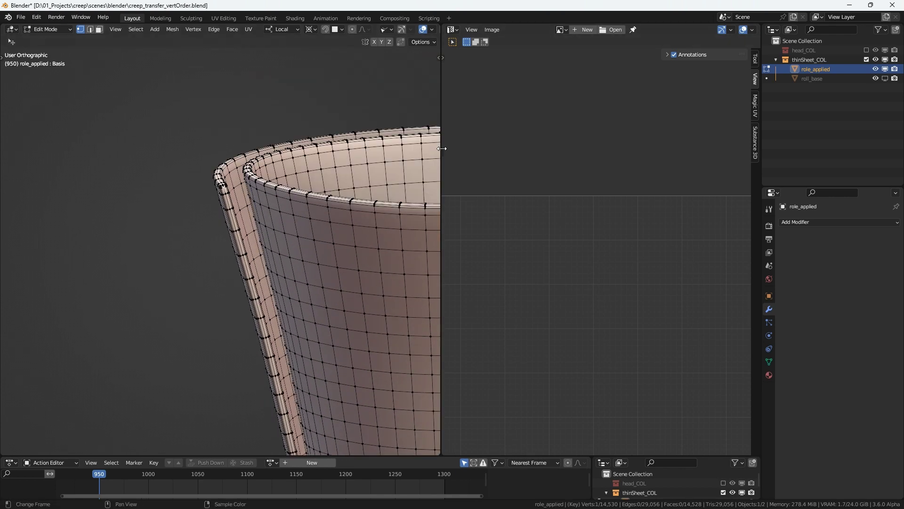
drag(442, 148, 500, 137)
Step: Rotate the roll's upper outer corner by -54.5° with connected proportional editing, Smooth falloff and a proportional size of 0.621
middle_drag(330, 269, 191, 127)
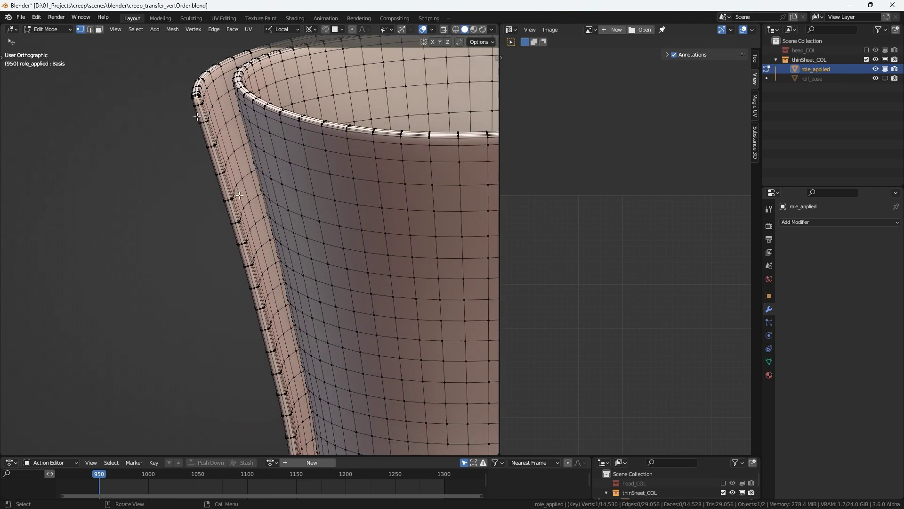
ctrl+middle_drag(240, 175, 327, 241)
key(KP_1)
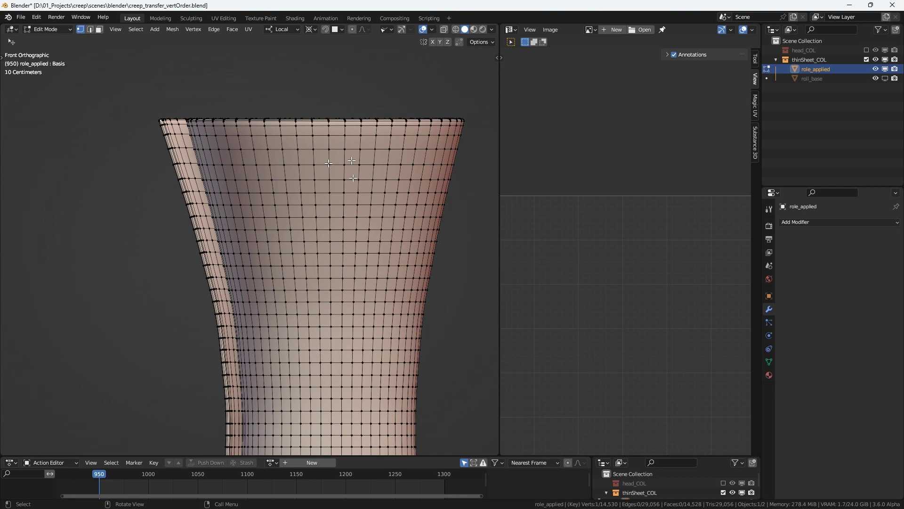
middle_drag(353, 178, 287, 186)
ctrl+middle_drag(226, 207, 305, 150)
scroll(204, 209, down, 5)
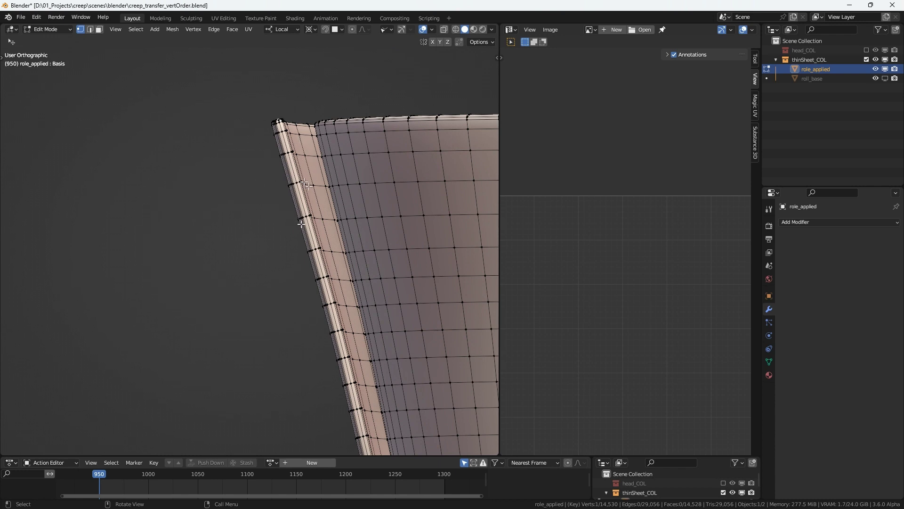
key(r)
right_click(332, 197)
key(r)
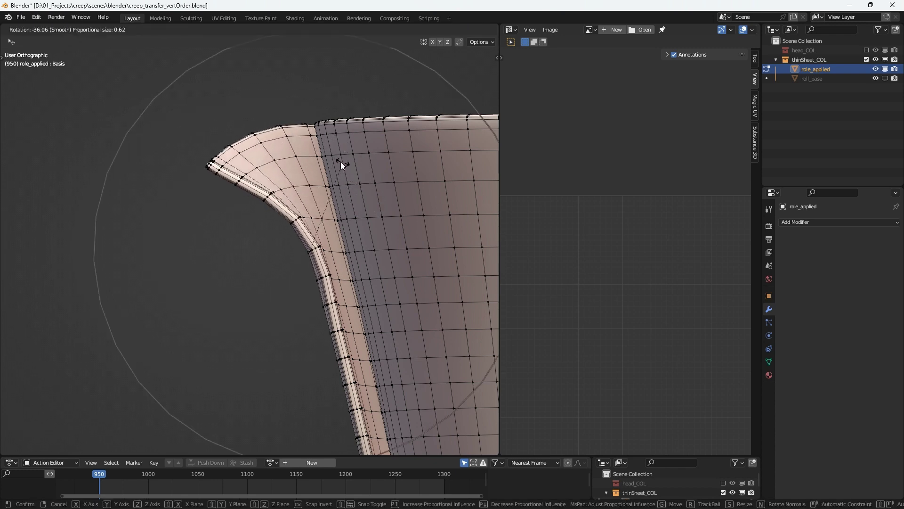
click(315, 157)
Step: Switch role_applied to Sculpt Mode and inspect the bent corner of the sheet
middle_drag(315, 157, 413, 219)
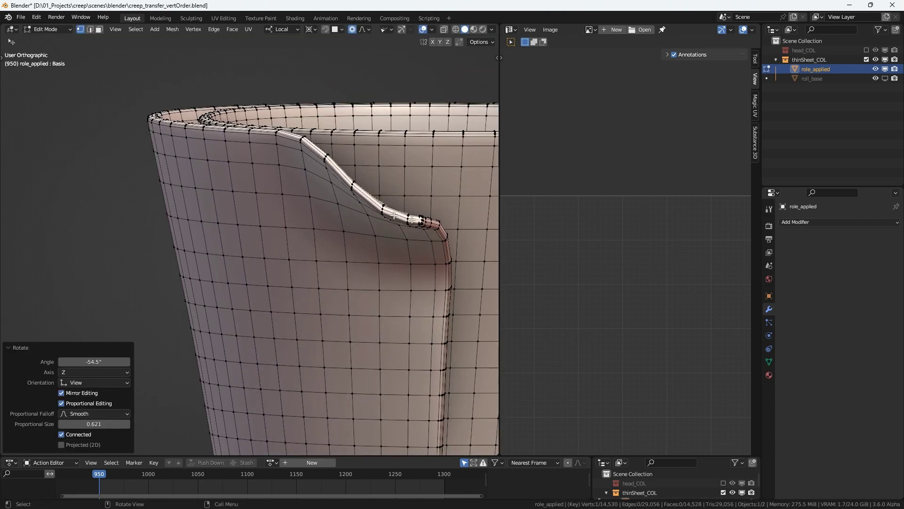
key(ctrl+Tab)
click(393, 255)
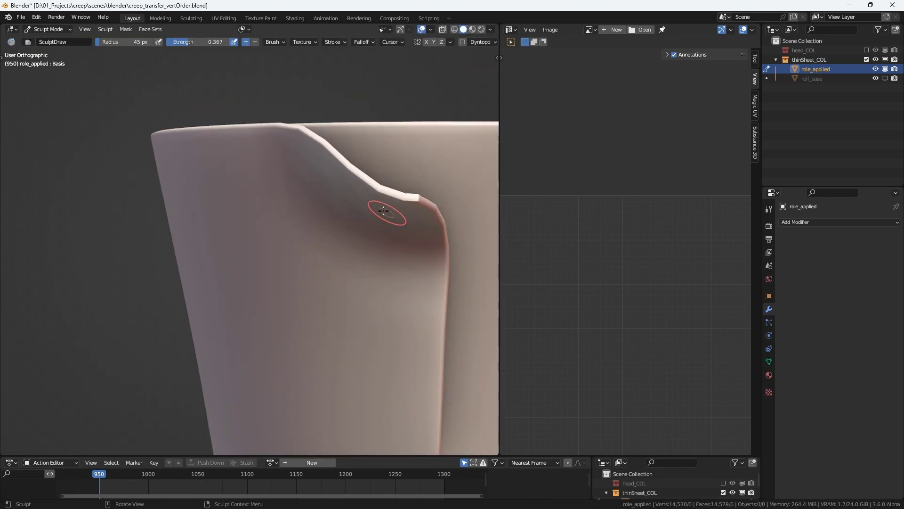
mouse_move(404, 252)
middle_down()
mouse_move(296, 174)
mouse_move(300, 295)
mouse_move(282, 283)
middle_up()
ctrl+middle_drag(297, 202, 323, 265)
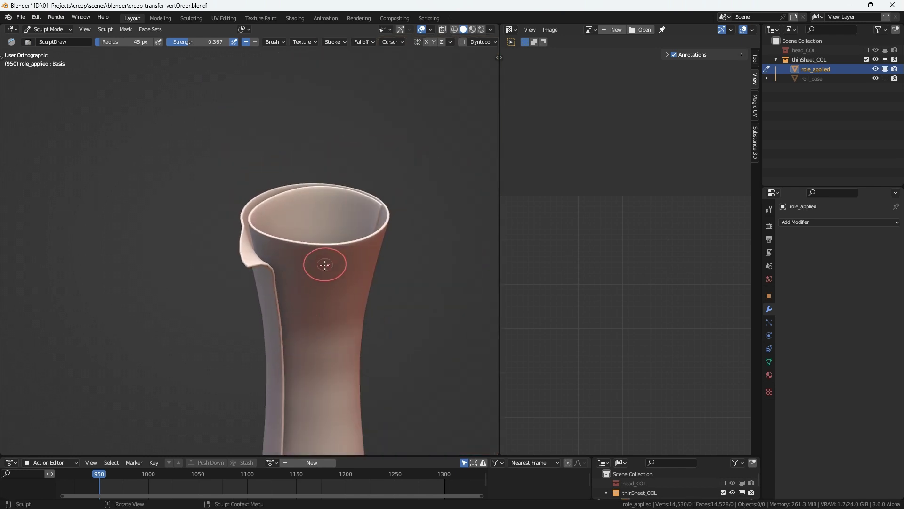
Step: Undo the corner rotation on role_applied and return it to Object Mode
key(ctrl+Tab)
click(206, 284)
mouse_move(245, 257)
ctrl+middle_down()
mouse_move(288, 221)
mouse_move(280, 236)
mouse_move(290, 232)
mouse_move(295, 214)
ctrl+middle_up()
mouse_move(294, 240)
ctrl+middle_down()
mouse_move(312, 203)
mouse_move(274, 205)
mouse_move(299, 213)
ctrl+middle_up()
key(ctrl+Tab)
key(ctrl+Tab)
key(Tab)
key(ctrl+z)
key(Tab)
ctrl+middle_drag(388, 168, 314, 228)
middle_drag(381, 228, 376, 230)
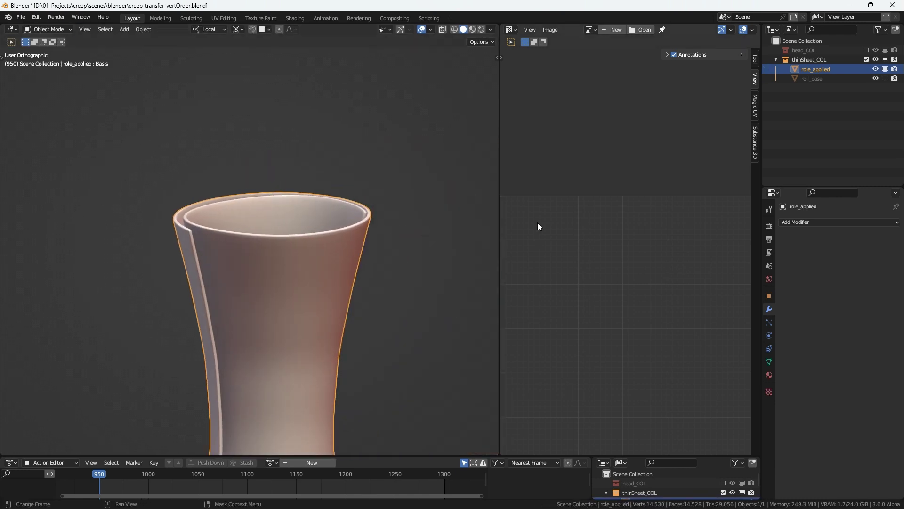
Step: Show roll_base in the viewport and examine it in isolation from role_applied
click(885, 79)
click(834, 78)
middle_drag(325, 264, 381, 263)
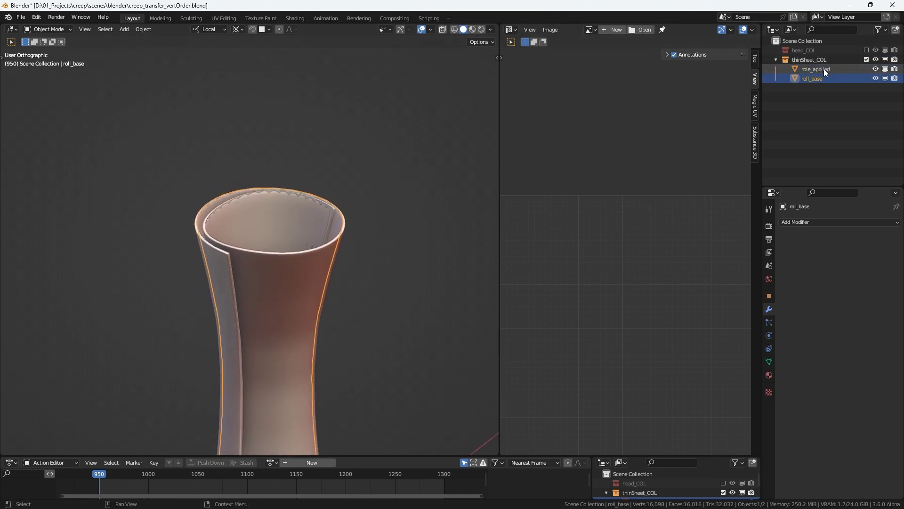
key(KP_Divide)
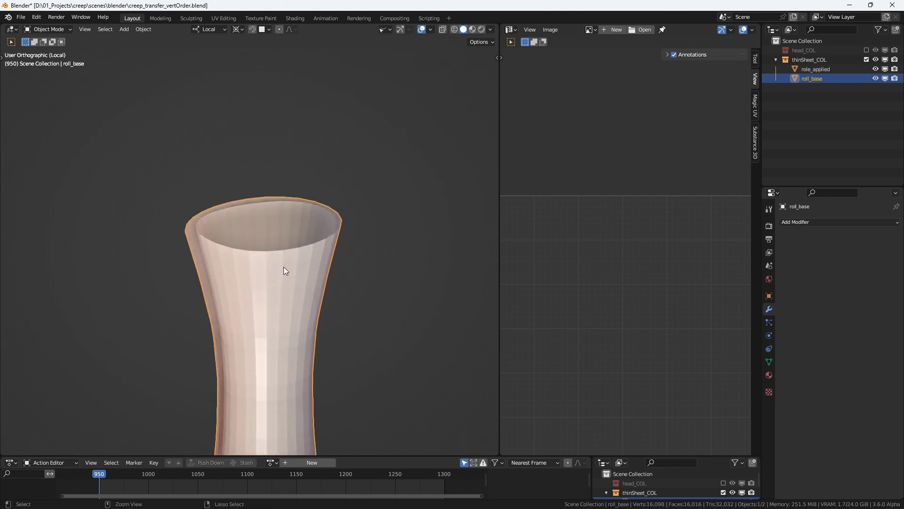
key(KP_Divide)
Step: Add a Surface Deform modifier to role_applied with roll_base as its target and bind it
click(826, 69)
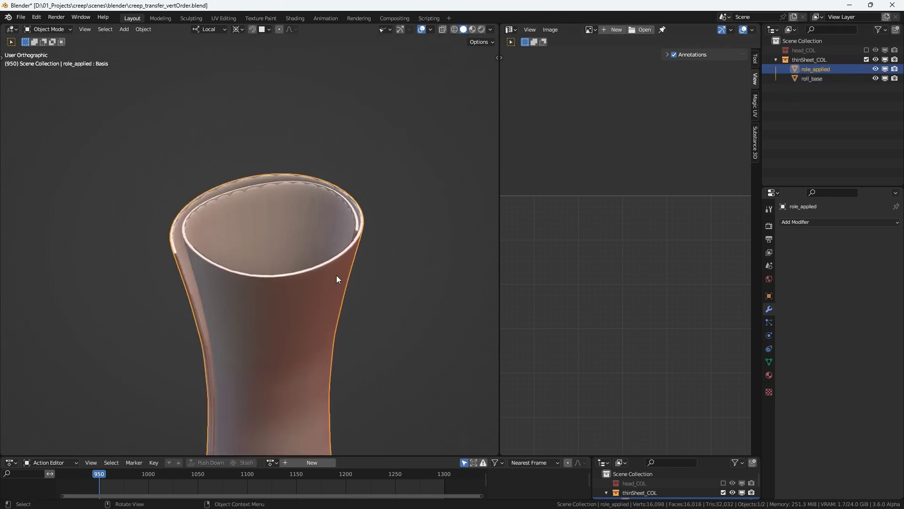
middle_drag(336, 305, 224, 269)
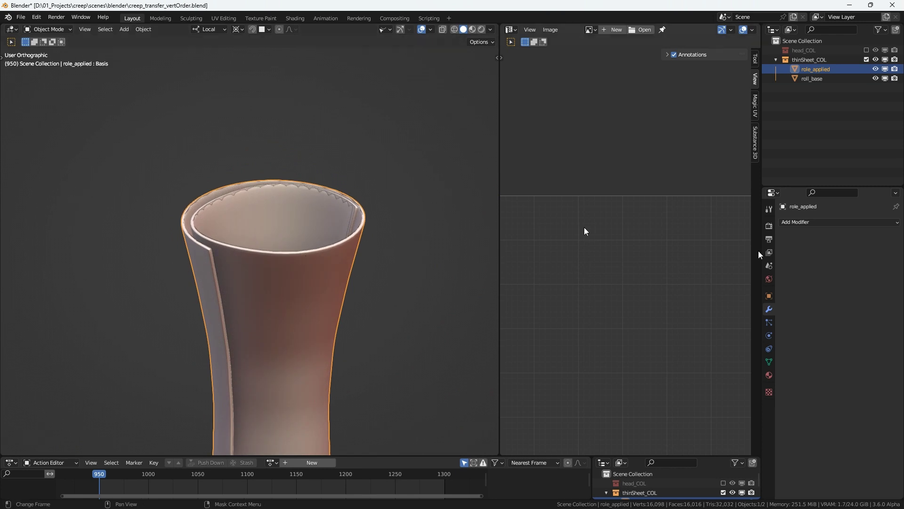
click(817, 222)
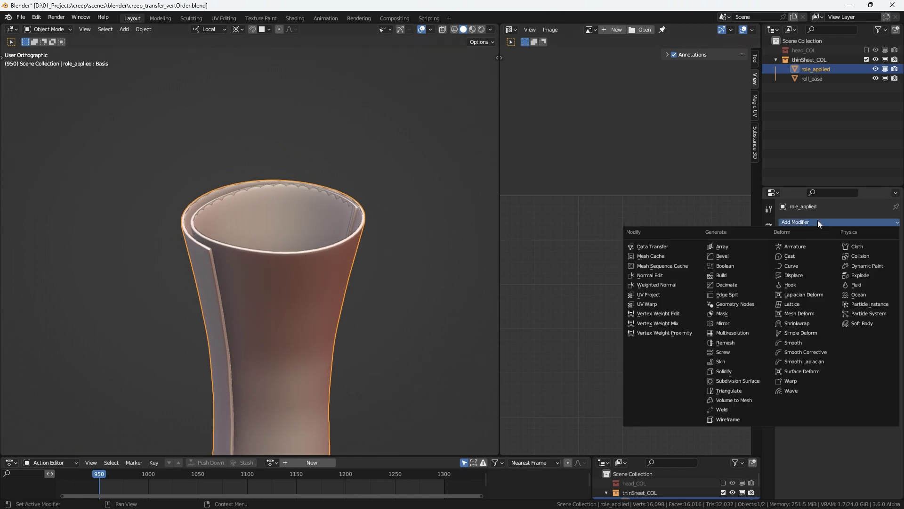
click(807, 372)
click(884, 250)
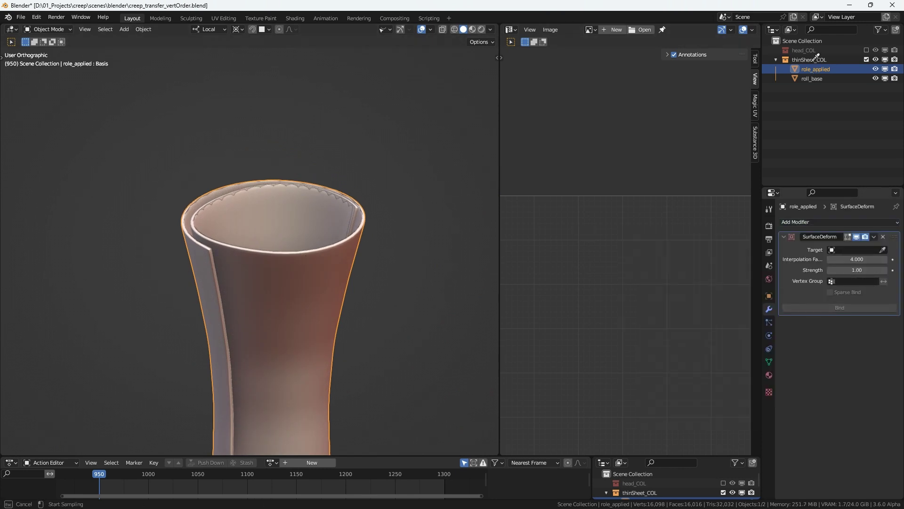
click(817, 79)
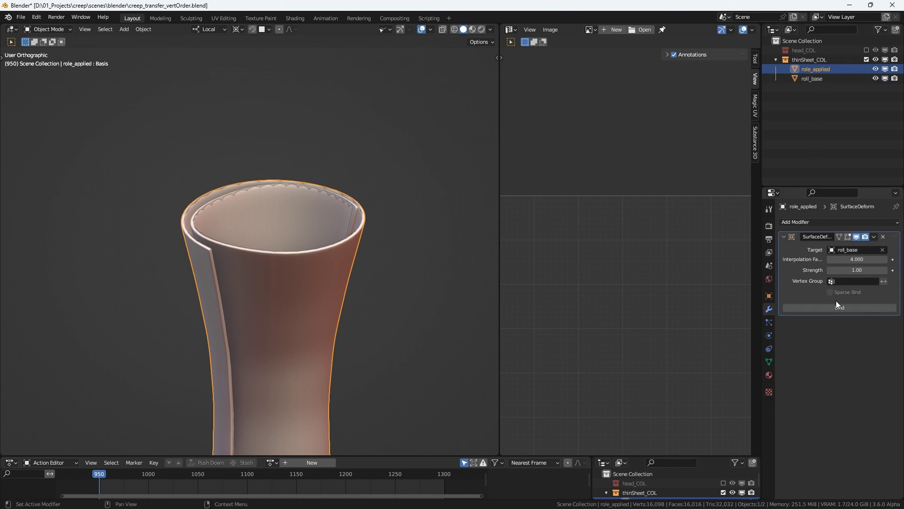
click(840, 307)
Step: Try to rotate roll_base's upper outer corner in Edit Mode with Smooth proportional editing at size 0.62
click(812, 79)
scroll(278, 204, up, 4)
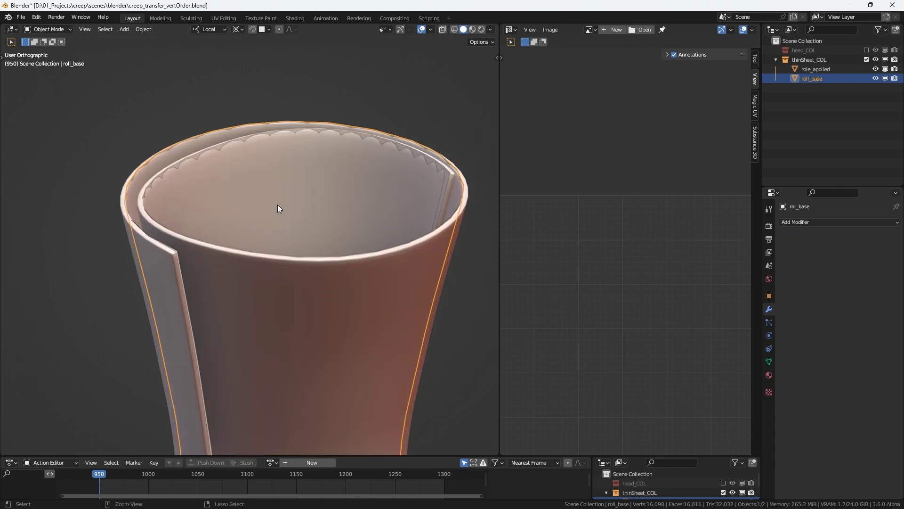
key(Tab)
middle_drag(192, 248, 257, 198)
key(r)
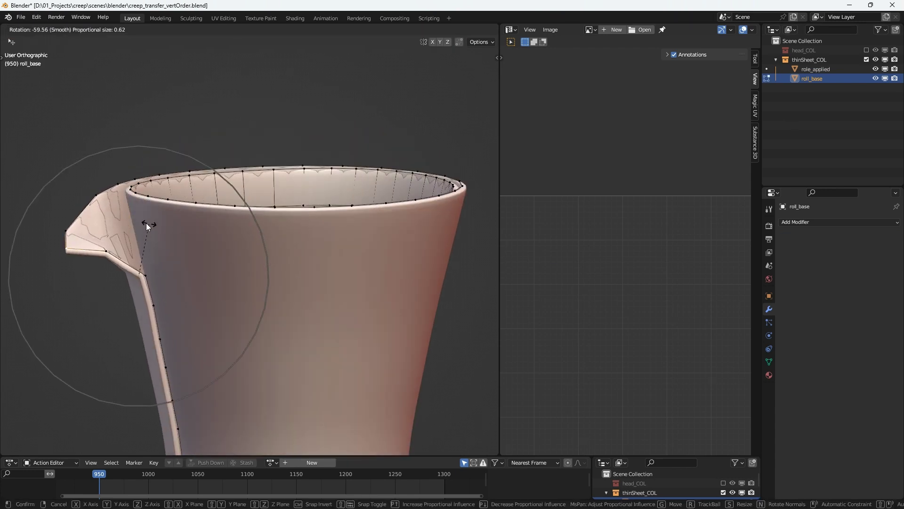
click(201, 230)
Step: Try to move the upper rim vertices of roll_base with Smooth proportional editing at size 0.6209 m
middle_drag(202, 228, 366, 228)
key(g)
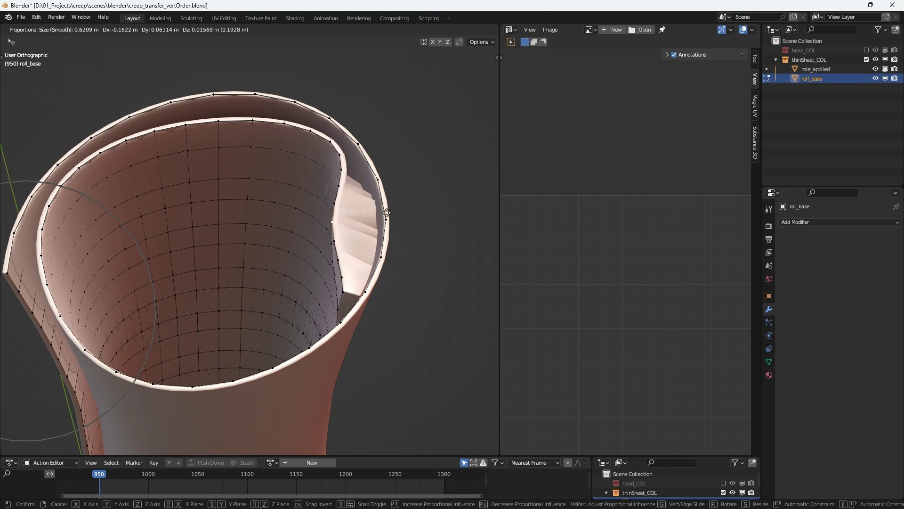
right_click(408, 219)
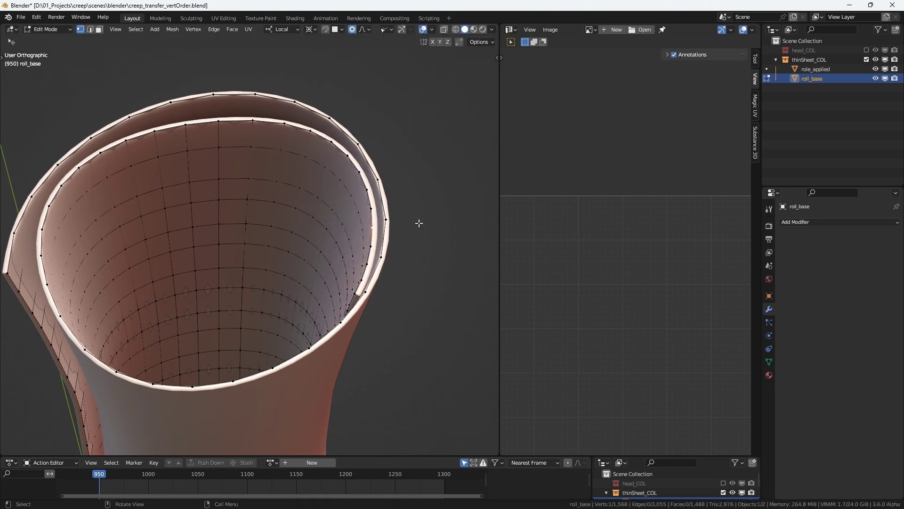
middle_drag(421, 224, 403, 217)
key(g)
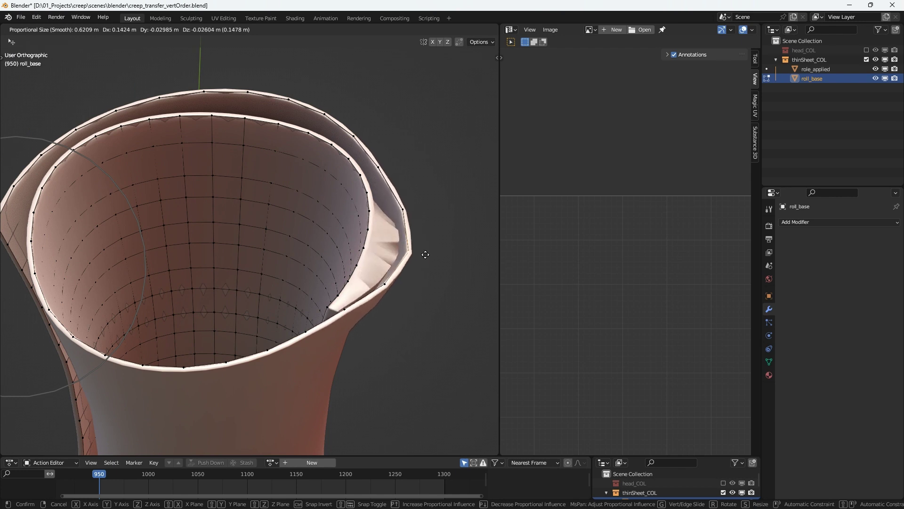
click(404, 233)
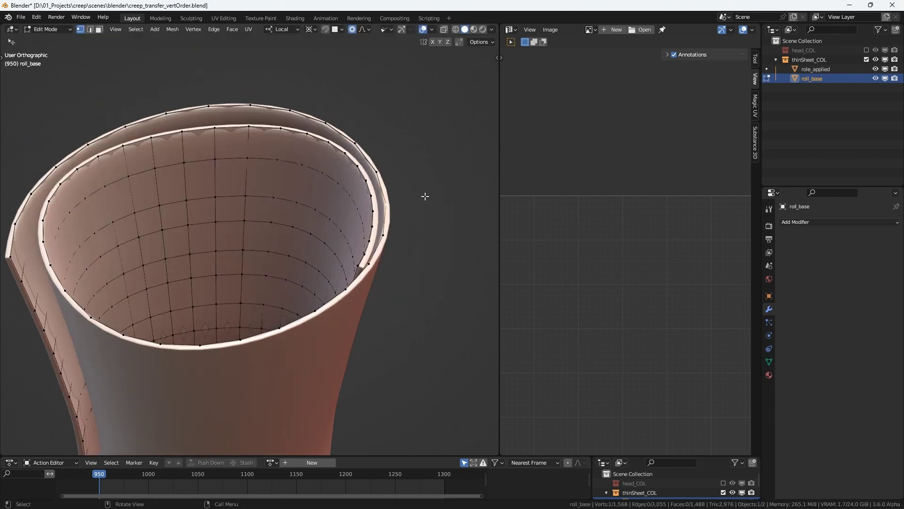
Step: Return roll_base to Object Mode, remove the Surface Deform modifier from role_applied and disable roll_base in the viewport
scroll(361, 244, down, 4)
key(Tab)
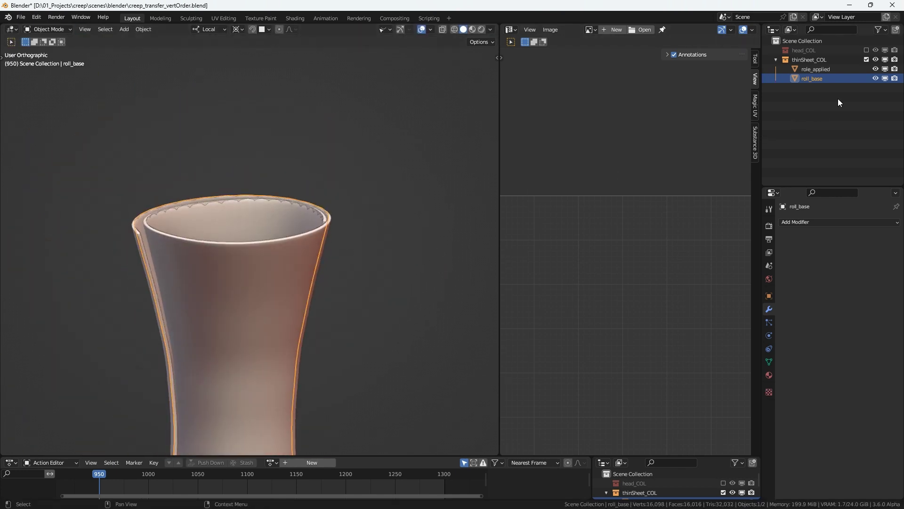
click(811, 68)
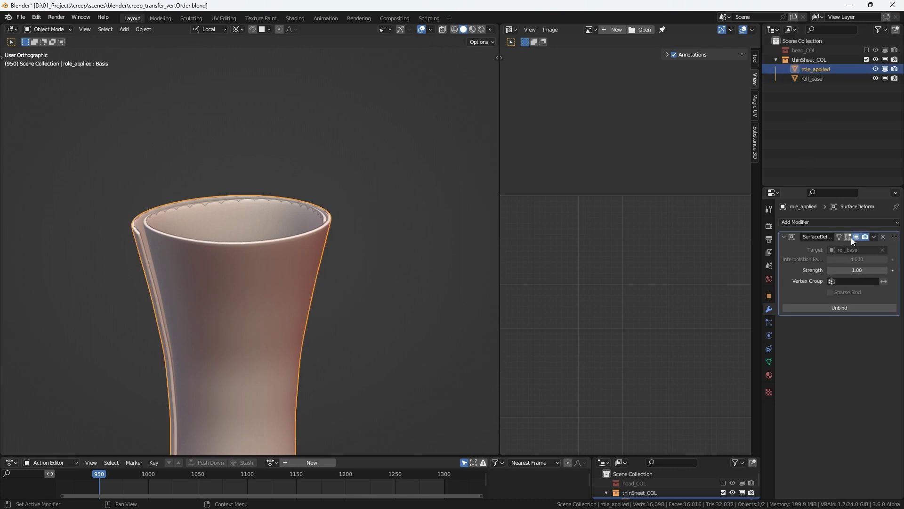
click(883, 237)
middle_drag(377, 347, 304, 242)
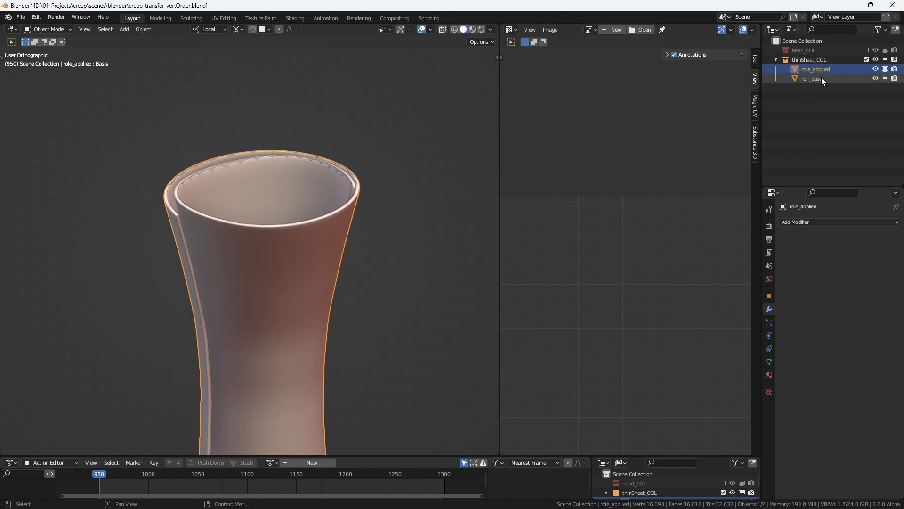
click(885, 78)
Step: Duplicate role_applied in front view and place the copy 2.4326 m along X
key(KP_1)
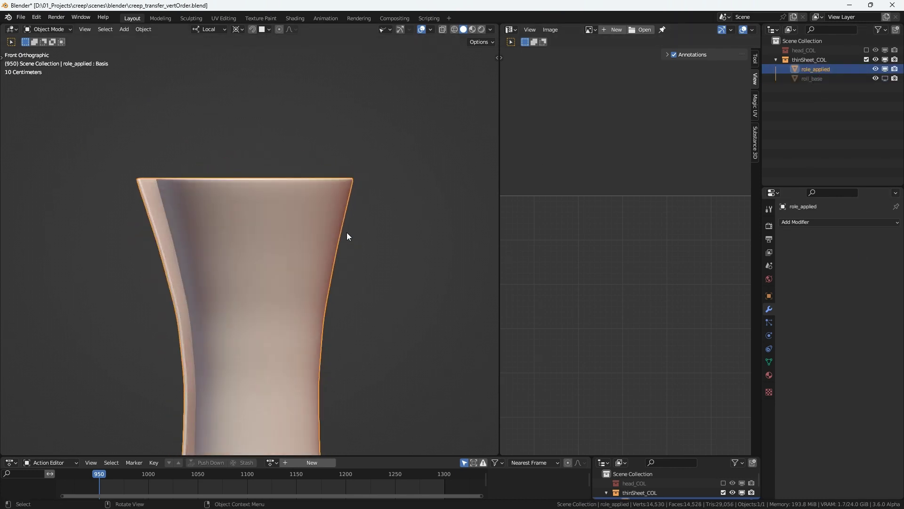
shift+middle_drag(312, 186, 185, 247)
key(KP_1)
key(shift+d)
key(x)
click(363, 239)
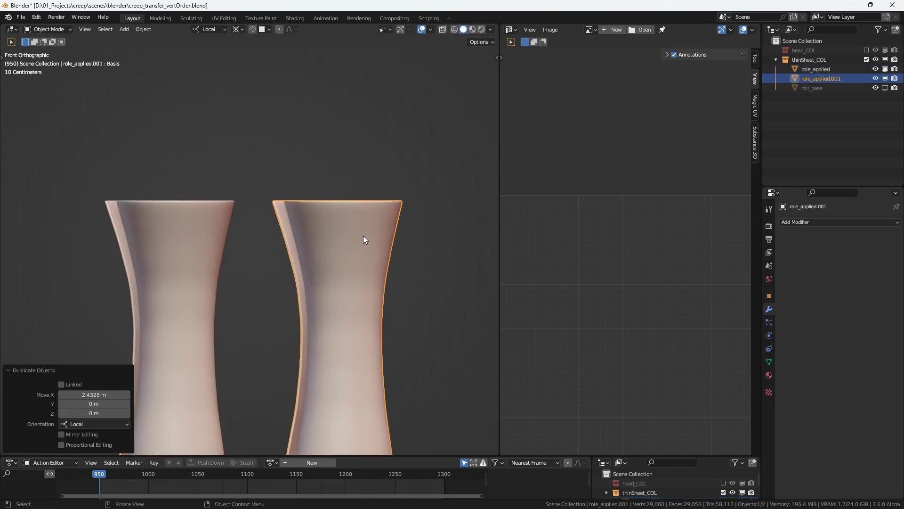
Step: In Edit Mode on role_applied.001, select two adjacent edge loops along the sheet's thickness border and delete their vertices
middle_drag(363, 235, 301, 258)
ctrl+middle_drag(301, 258, 304, 207)
key(Tab)
scroll(306, 188, up, 6)
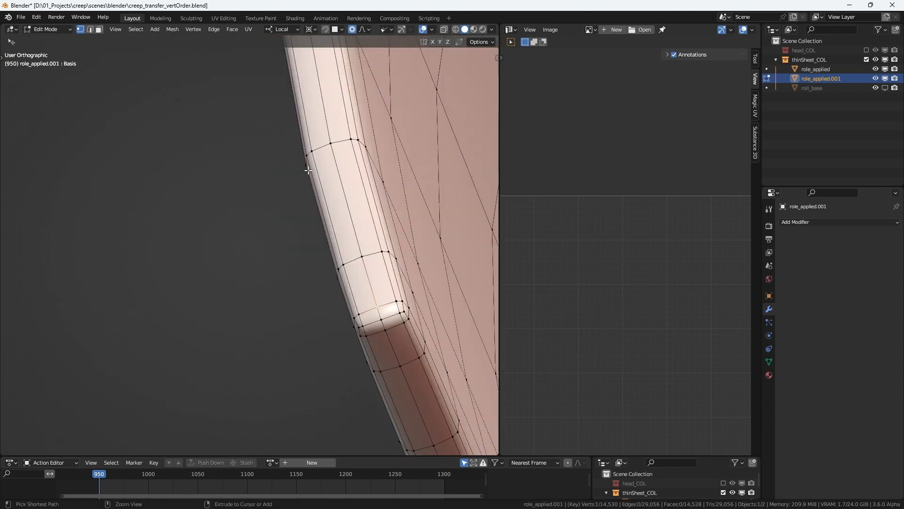
alt+click(382, 286)
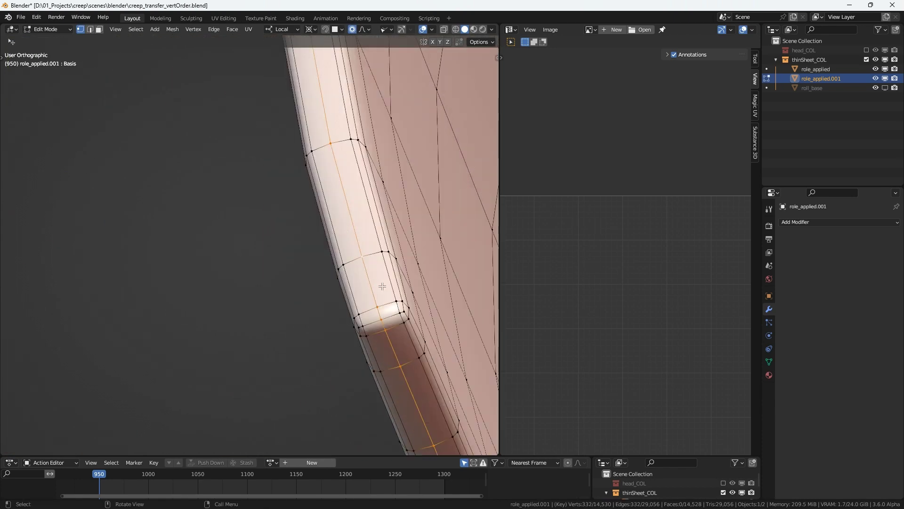
alt+shift+click(359, 293)
middle_drag(373, 277, 374, 243)
key(x)
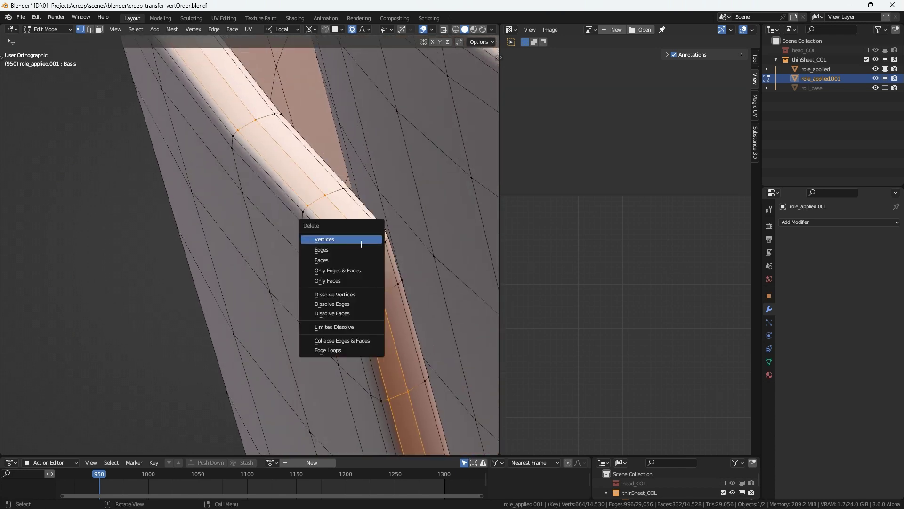
click(366, 240)
Step: Select the linked inner shell of role_applied.001 and delete its vertices to leave a single-layer sheet
key(l)
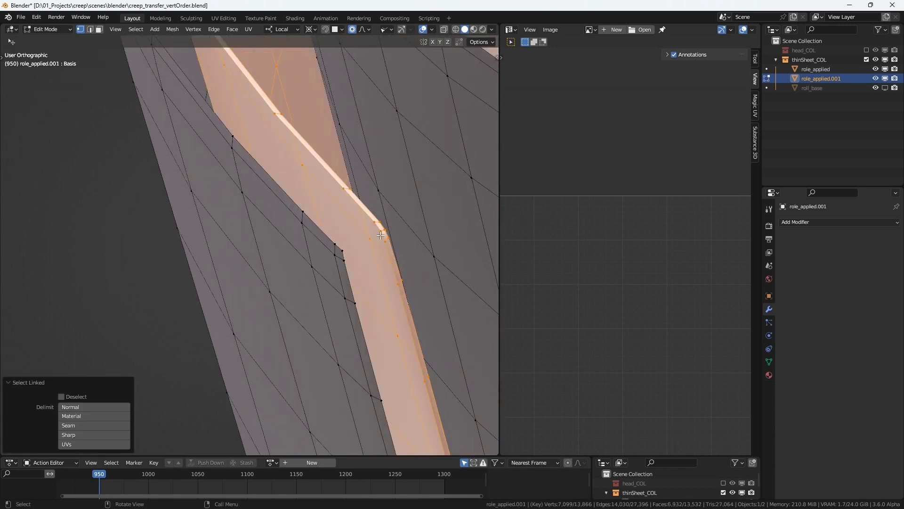
key(x)
click(381, 235)
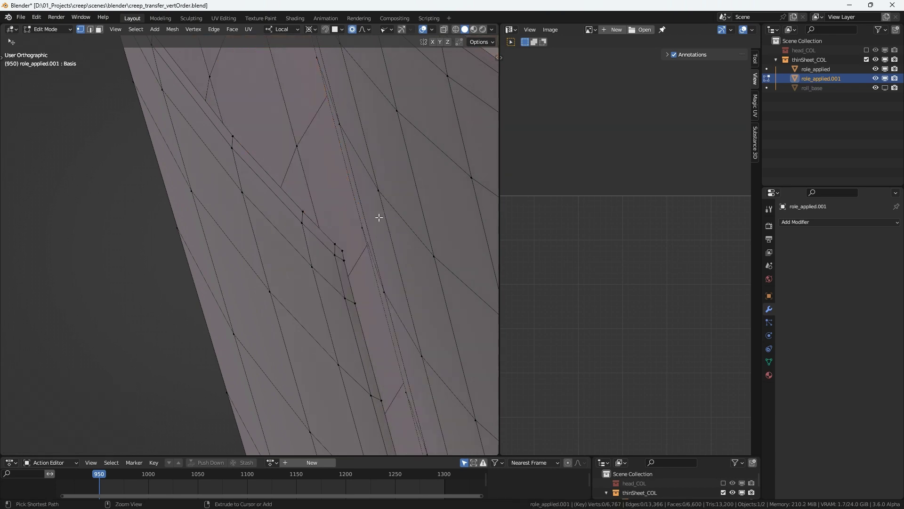
Step: Rotate the single-layer sheet's upper outer corner by -46.7° with connected Smooth proportional editing at size 0.621
ctrl+middle_drag(377, 217, 268, 159)
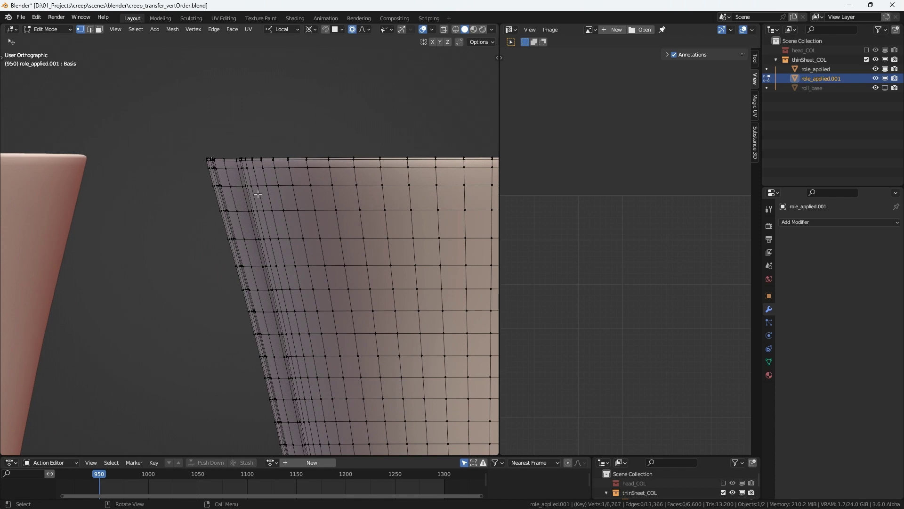
key(r)
click(265, 156)
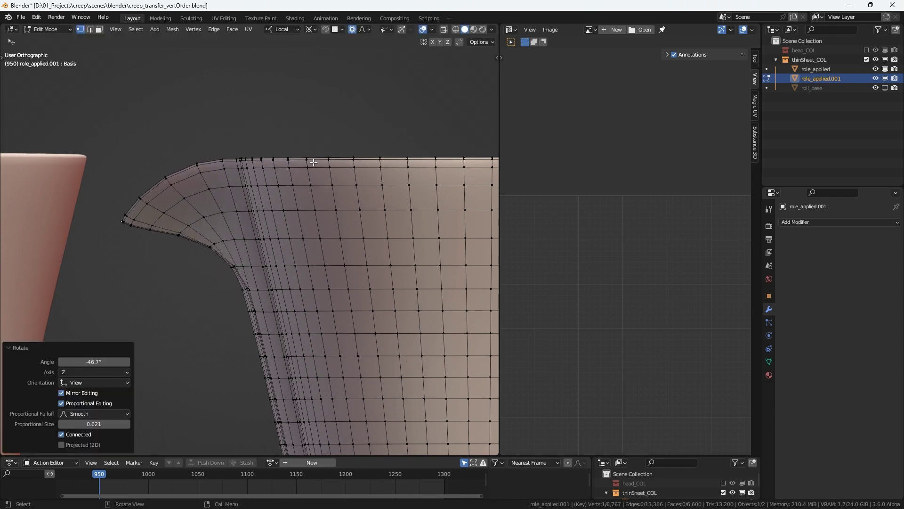
Step: Rotate the sheet's opposite upper corner outward with proportional editing and return role_applied.001 to Object Mode in front view
middle_drag(264, 156, 352, 146)
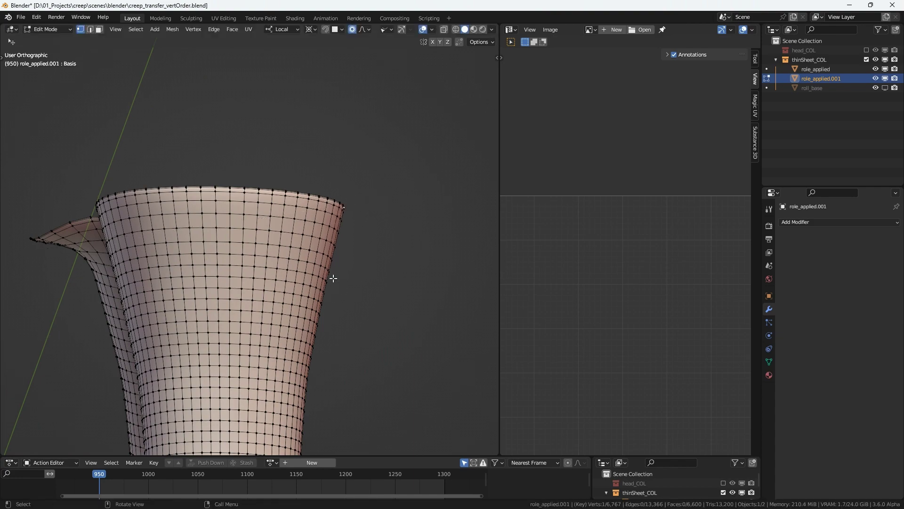
key(r)
click(427, 246)
middle_drag(427, 246, 303, 363)
shift+middle_drag(304, 313, 313, 254)
key(Tab)
key(KP_1)
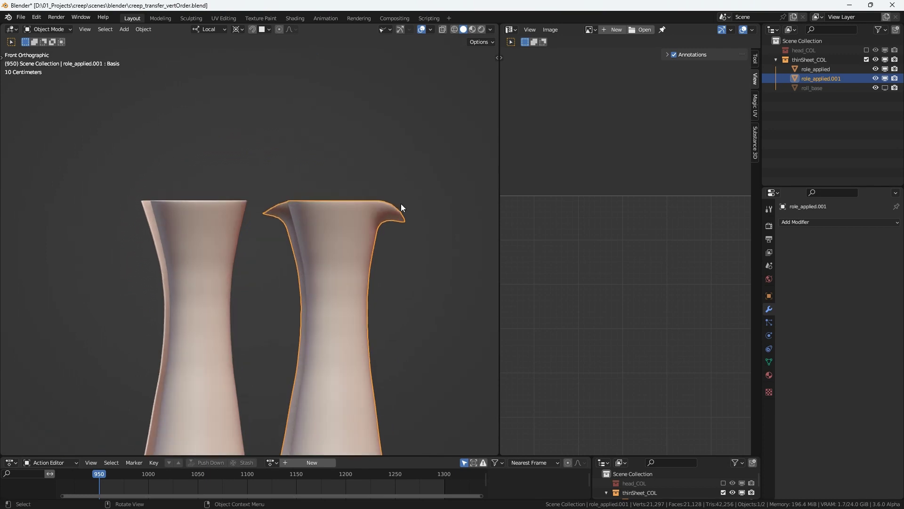
Step: Widen the 3D viewport and add a Solidify modifier to role_applied.001 with a thickness of 0.019 m
drag(498, 165, 531, 160)
scroll(364, 242, up, 5)
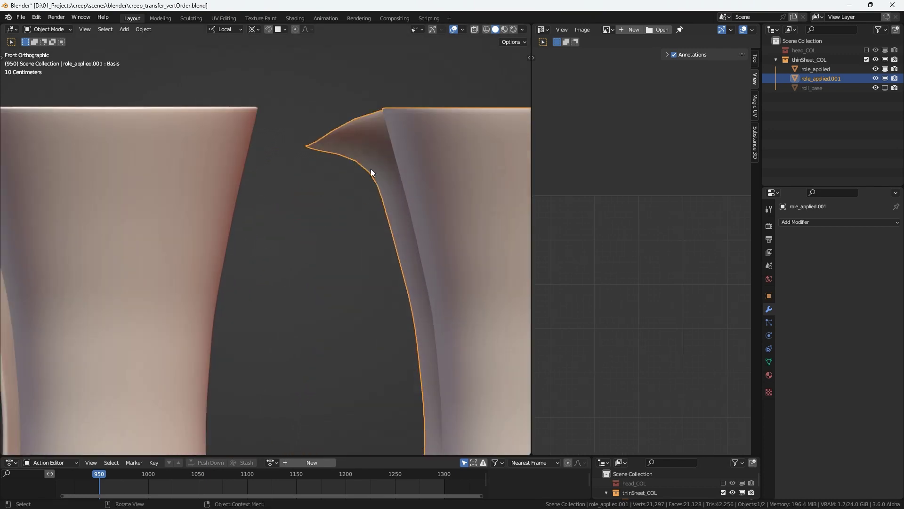
middle_drag(390, 157, 308, 198)
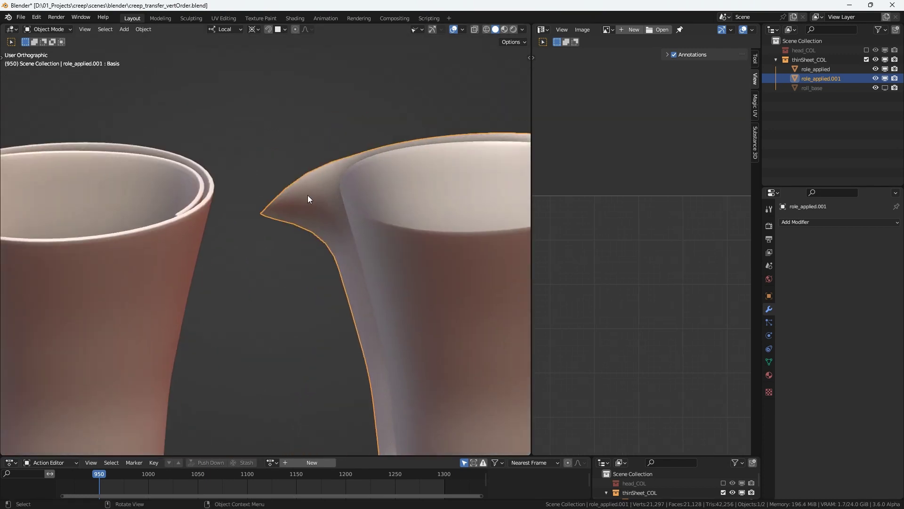
click(817, 222)
click(731, 371)
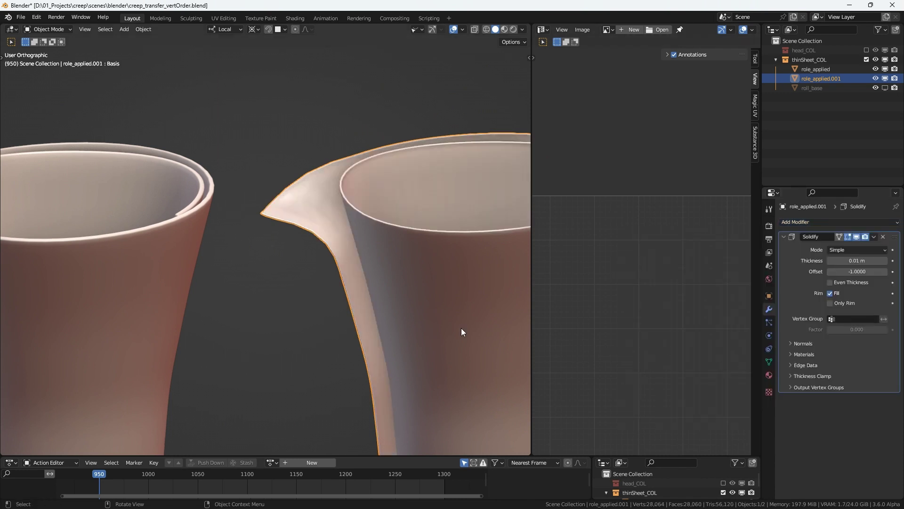
middle_drag(405, 295, 400, 141)
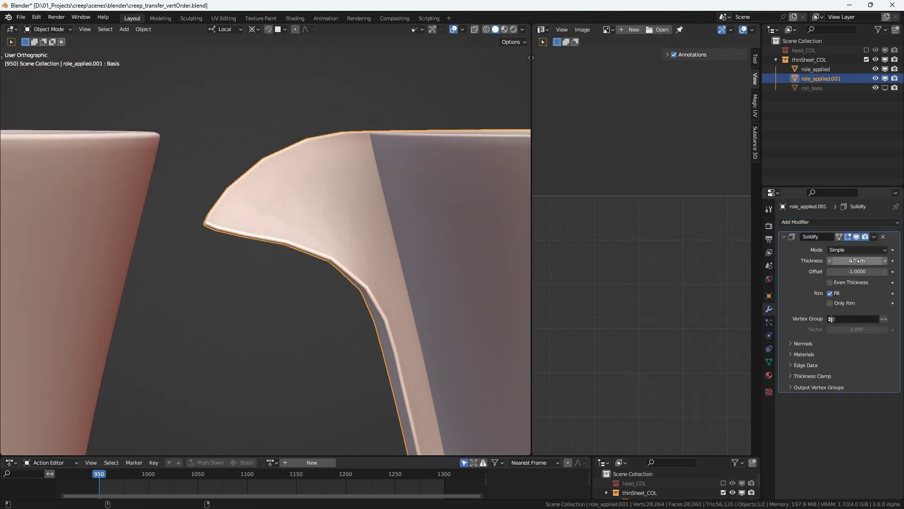
drag(854, 260, 860, 260)
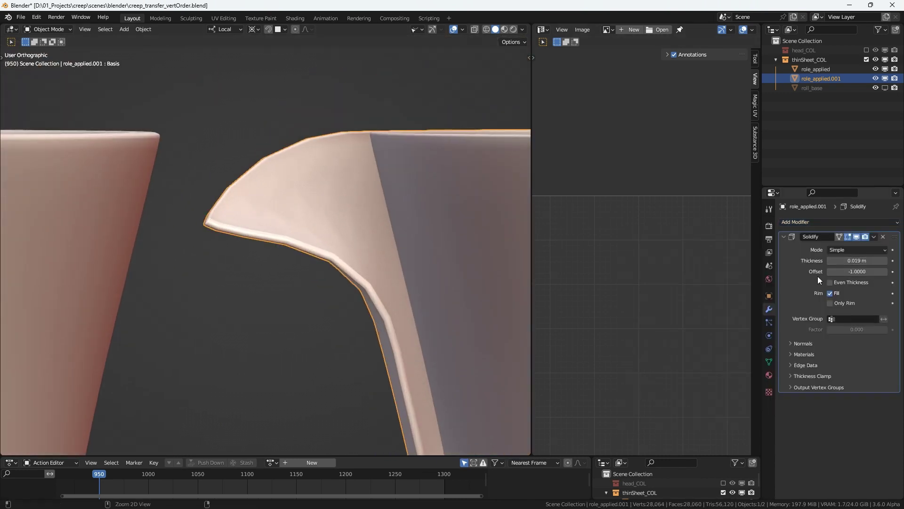
Step: Remove the Basis shape key from role_applied.001 and apply its Solidify modifier
key(ctrl+a)
click(768, 360)
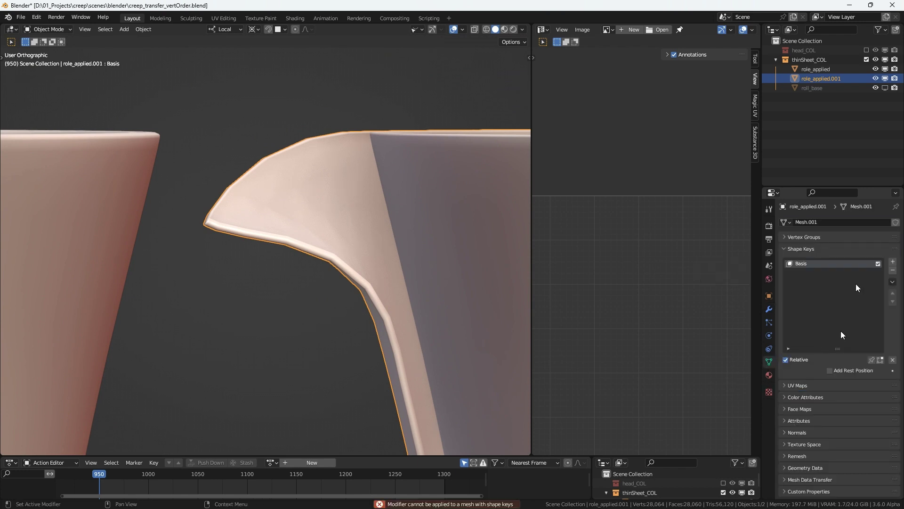
click(892, 270)
click(769, 309)
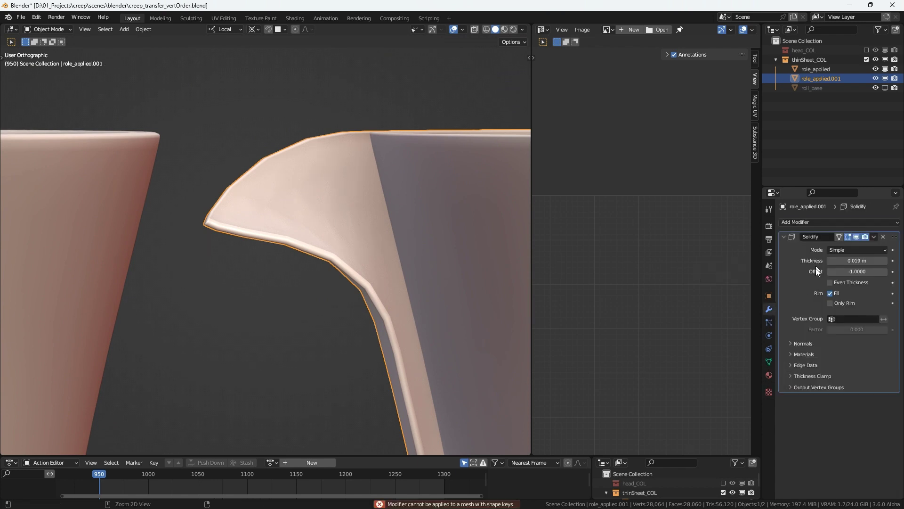
key(ctrl+a)
Step: Examine the thickened border topology of role_applied.001 in Edit Mode and return to Object Mode
middle_drag(304, 267, 262, 307)
key(Tab)
ctrl+middle_drag(264, 264, 278, 276)
shift+middle_drag(277, 245, 341, 306)
key(Tab)
Step: Select all geometry of role_applied in Edit Mode and switch editing to role_applied.001 to compare their mesh statistics
click(286, 290)
ctrl+middle_drag(287, 290, 316, 235)
key(Tab)
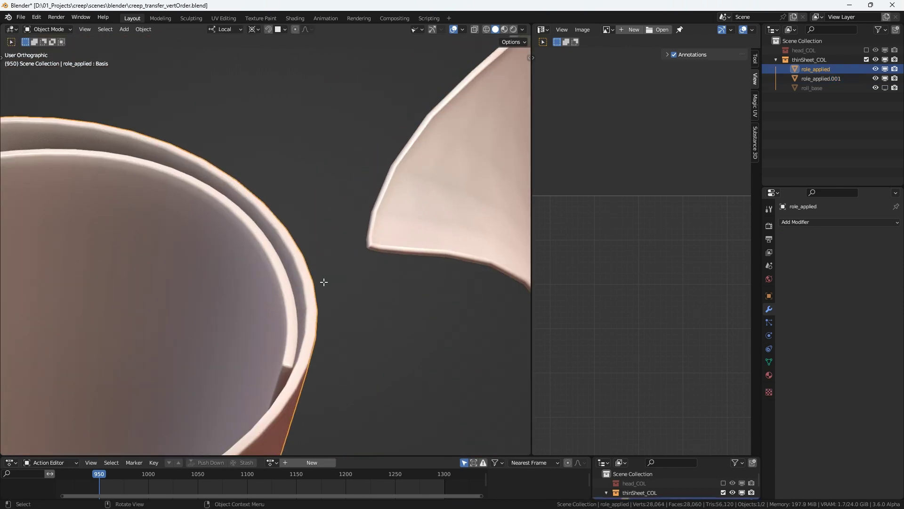
scroll(325, 286, up, 3)
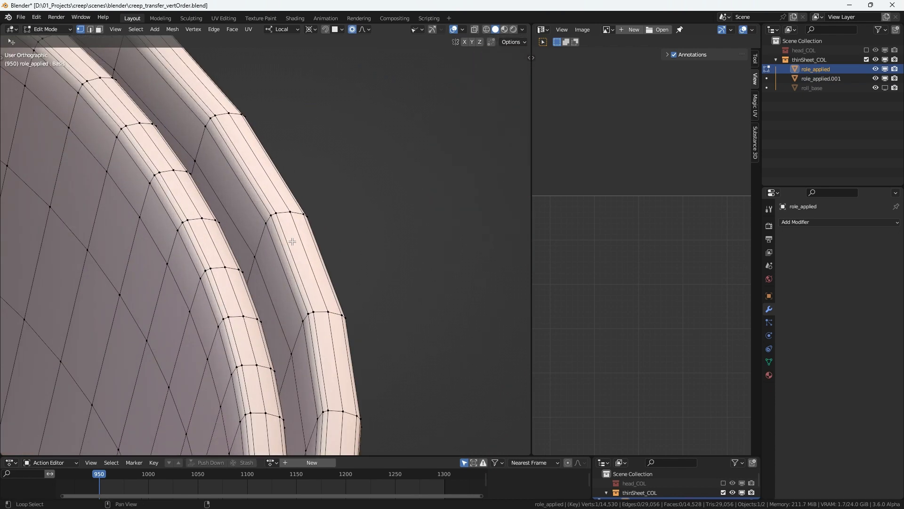
scroll(297, 240, down, 4)
middle_drag(302, 240, 303, 296)
key(a)
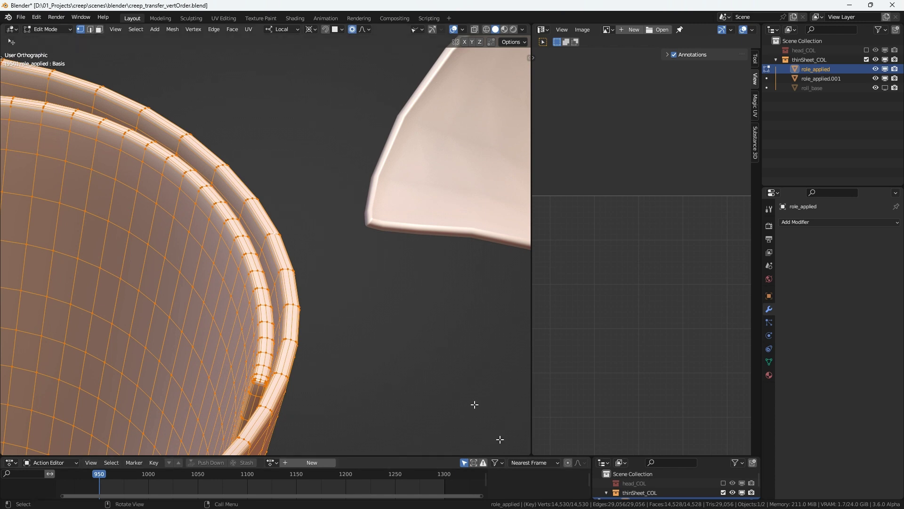
key(alt+q)
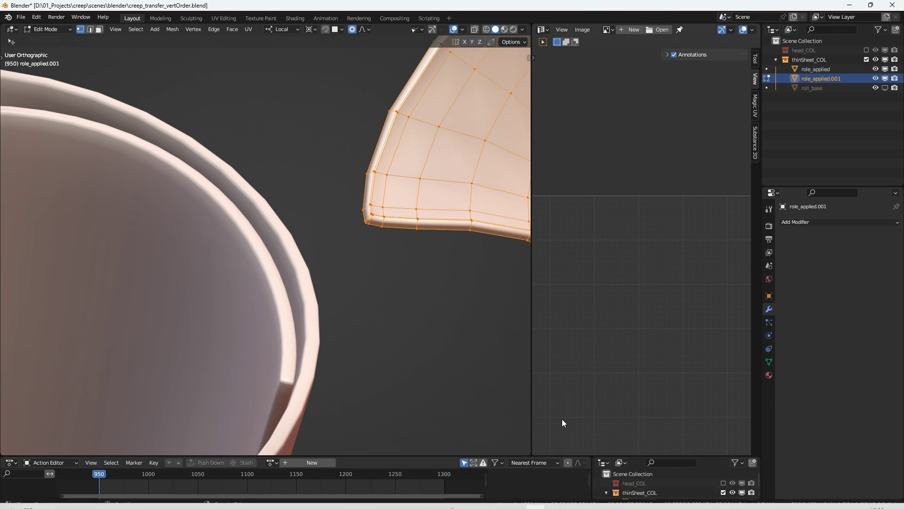
Step: Examine the rim thickness of role_applied in Edit Mode by selecting its three parallel edge loops
middle_drag(391, 232, 313, 248)
key(Tab)
click(299, 297)
key(Tab)
key(alt+a)
middle_drag(283, 302, 280, 277)
alt+click(281, 276)
alt+shift+click(287, 271)
alt+shift+click(294, 271)
Step: Add a loop cut with 3 cuts around the thickness of role_applied.001's rim
middle_drag(363, 250, 247, 248)
key(Tab)
click(285, 336)
key(Tab)
key(ctrl+r)
click(238, 266)
right_click(242, 268)
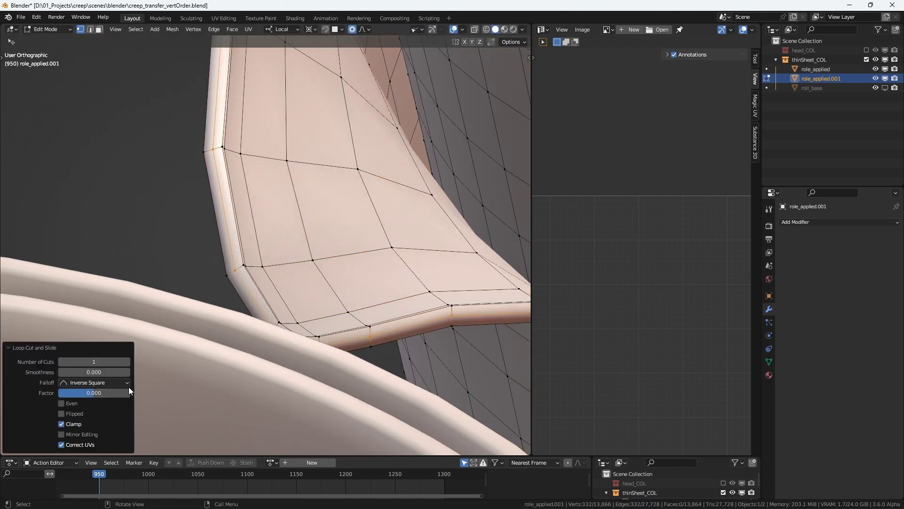
click(128, 362)
click(127, 361)
Step: Select all geometry of role_applied.001 and of role_applied in Edit Mode to compare their vertex, edge and face counts
middle_drag(282, 306, 333, 267)
key(l)
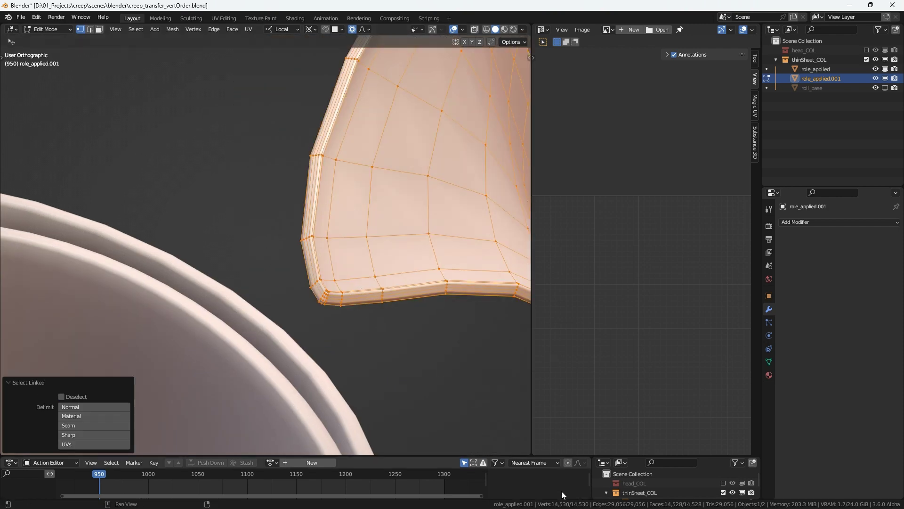
middle_drag(334, 343, 288, 328)
scroll(278, 327, down, 3)
key(Tab)
click(272, 336)
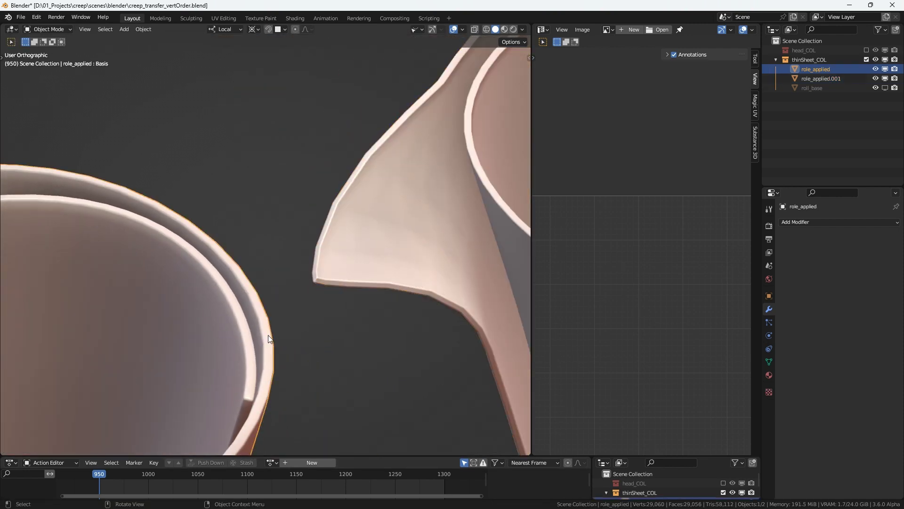
key(Tab)
key(a)
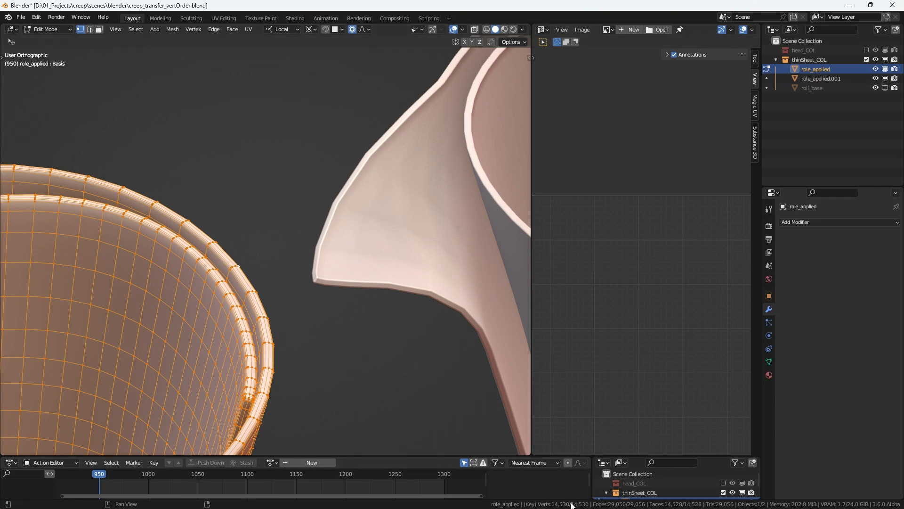
scroll(357, 344, down, 3)
key(KP_1)
scroll(327, 349, down, 2)
key(Tab)
Step: Try joining role_applied.001 into role_applied as a shape key, test its value, and remove that key
click(346, 284)
shift+click(213, 286)
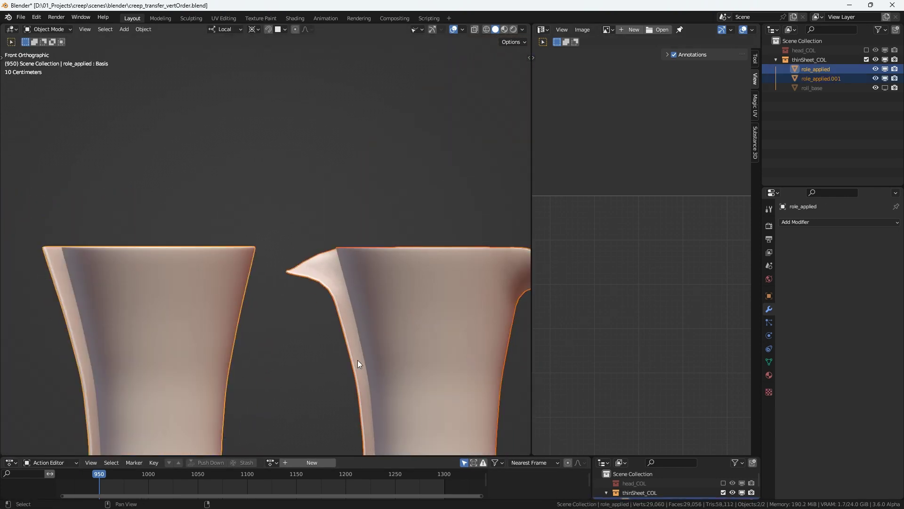
key(KP_Decimal)
click(769, 361)
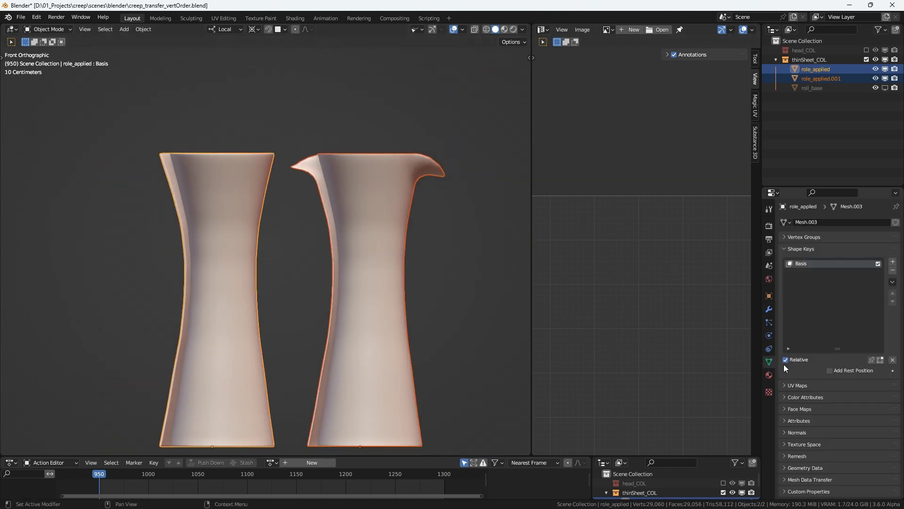
click(892, 282)
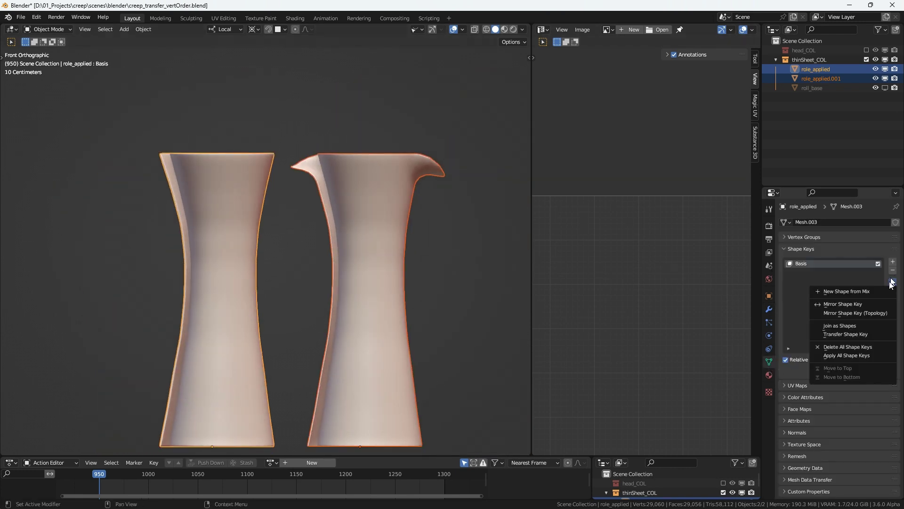
click(840, 327)
mouse_move(860, 274)
mouse_down()
mouse_move(890, 275)
mouse_move(856, 274)
mouse_up()
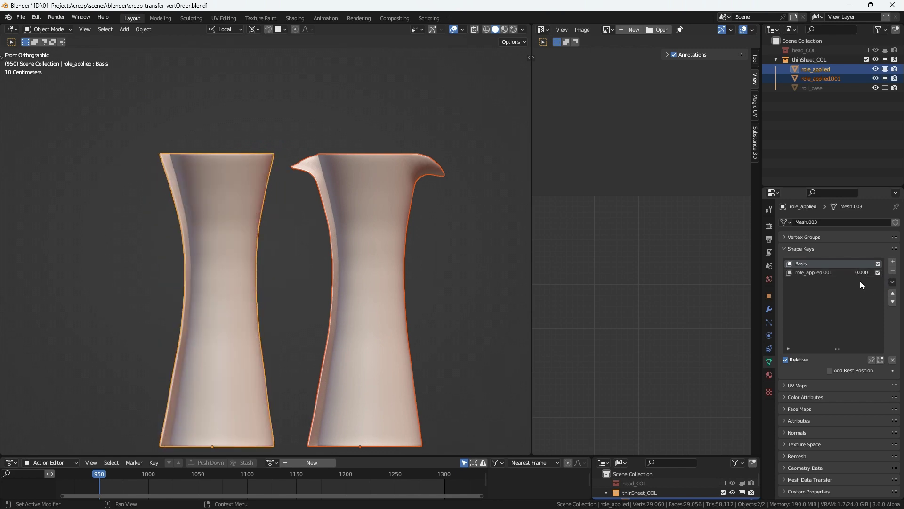
click(873, 274)
click(892, 271)
Step: Edit both meshes together in face select mode with role_applied.001 active, and show the Transfer vertex order tools in a wider viewport
middle_drag(303, 255, 384, 181)
click(450, 176)
shift+click(128, 201)
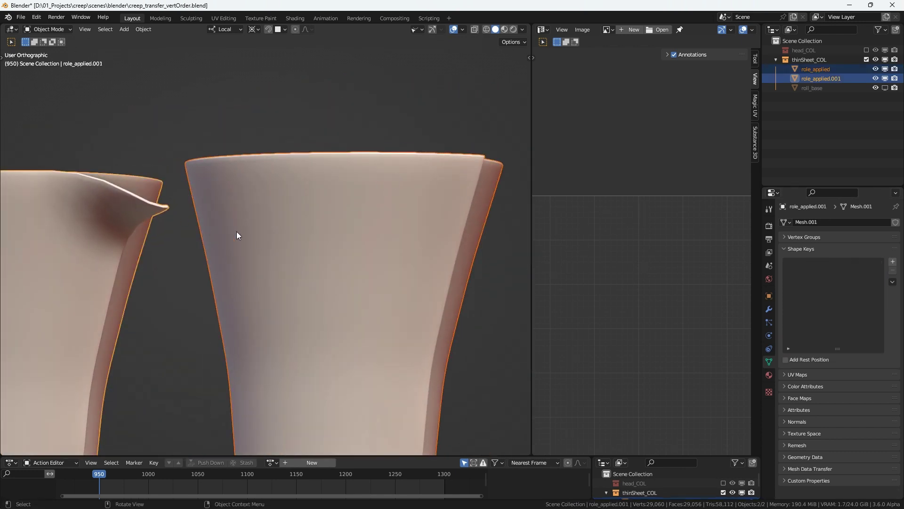
key(Tab)
key(ctrl+Tab)
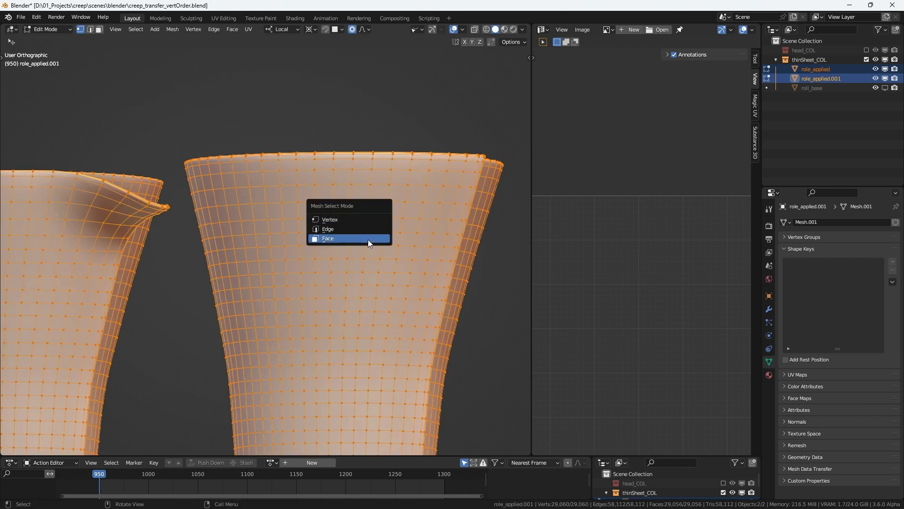
click(358, 241)
drag(534, 143, 618, 142)
key(n)
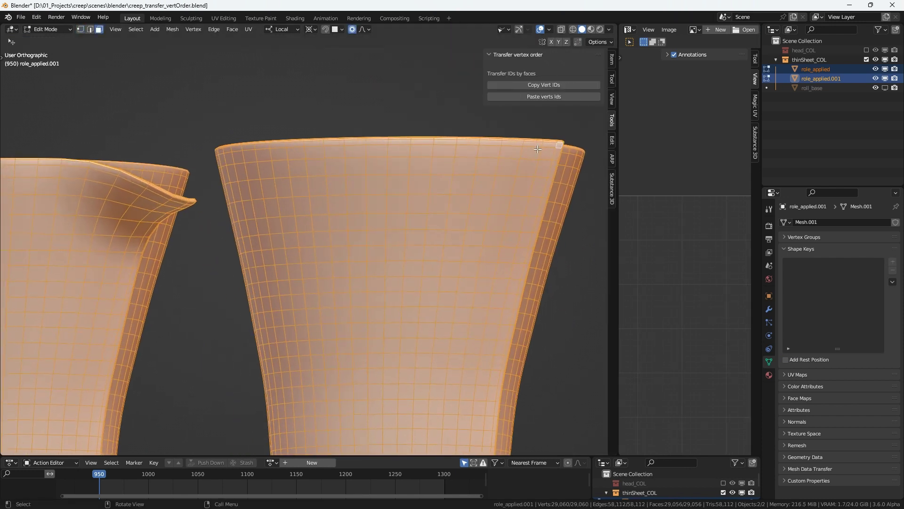
Step: Select two adjacent faces at the upper rim corner of role_applied and copy its vertex IDs
scroll(424, 149, up, 2)
click(453, 167)
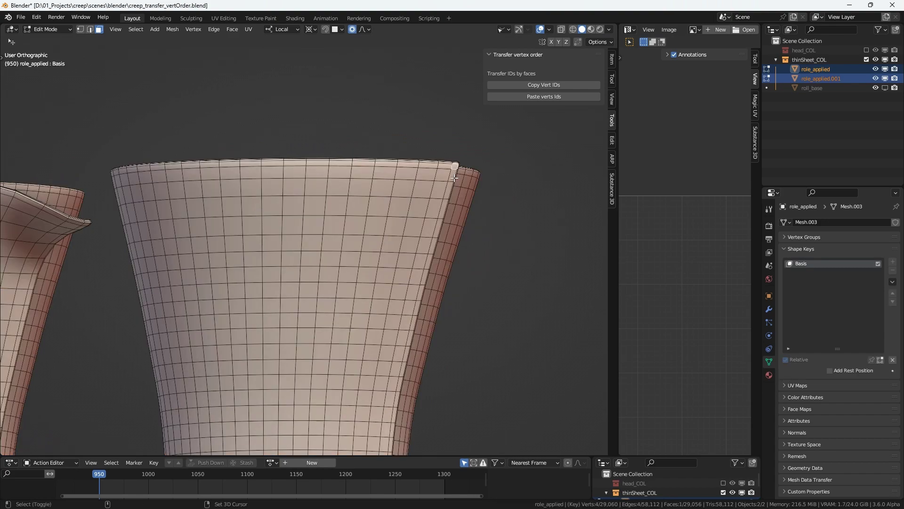
click(533, 88)
Step: Paste the vertex IDs onto role_applied.001 using the two matching faces at its bent corner, and return to Object Mode in front view
shift+middle_drag(89, 219, 241, 218)
shift+click(203, 248)
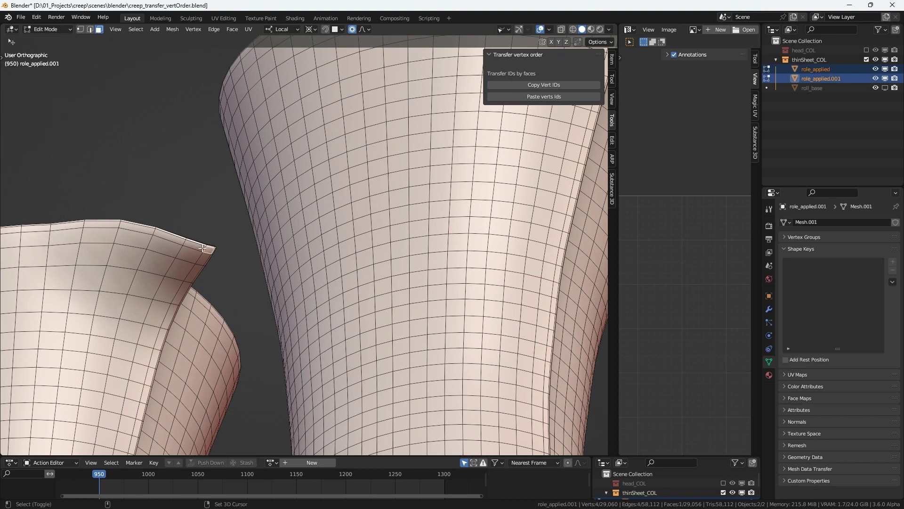
click(533, 97)
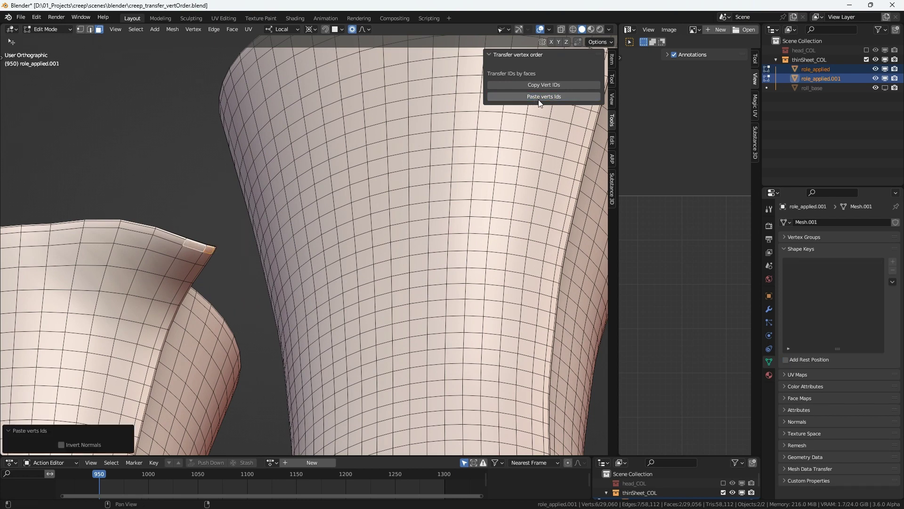
ctrl+middle_drag(464, 174, 401, 267)
key(KP_1)
key(Tab)
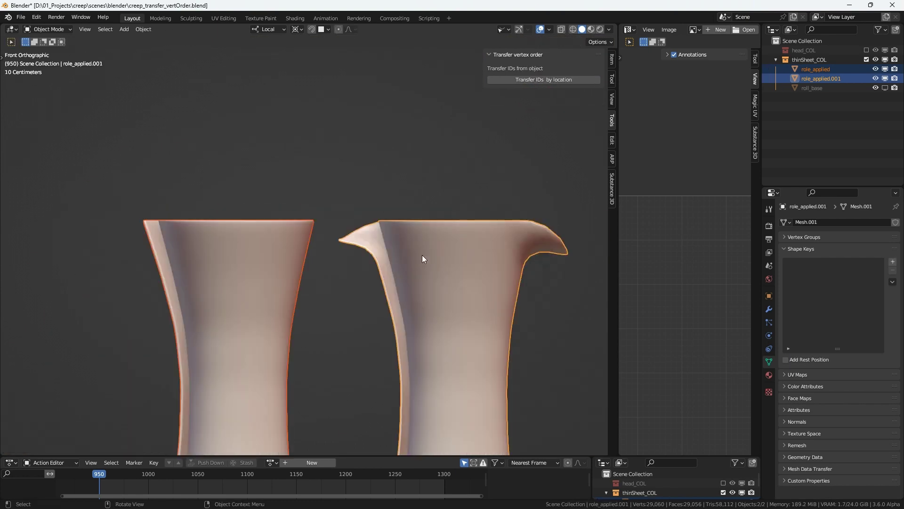
Step: Join role_applied.001 into role_applied as a shape key and raise the key's value to full influence
shift+click(277, 253)
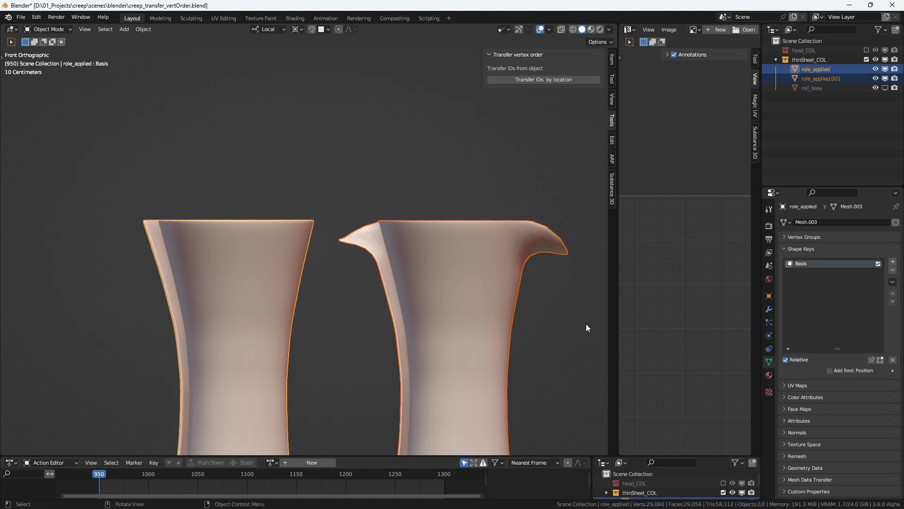
click(892, 282)
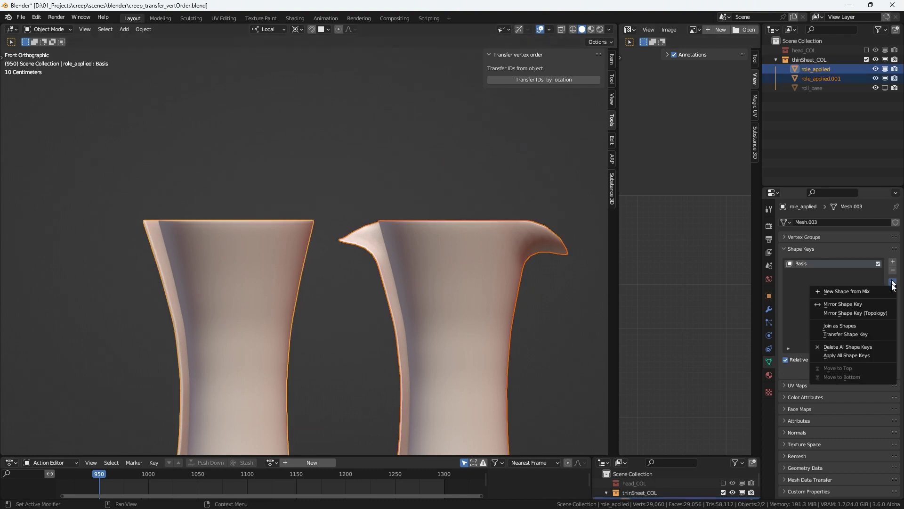
click(843, 325)
drag(868, 270, 899, 271)
Step: Delete the role_applied.001 object after comparing its bent rim with the reshaped role_applied
click(459, 265)
key(x)
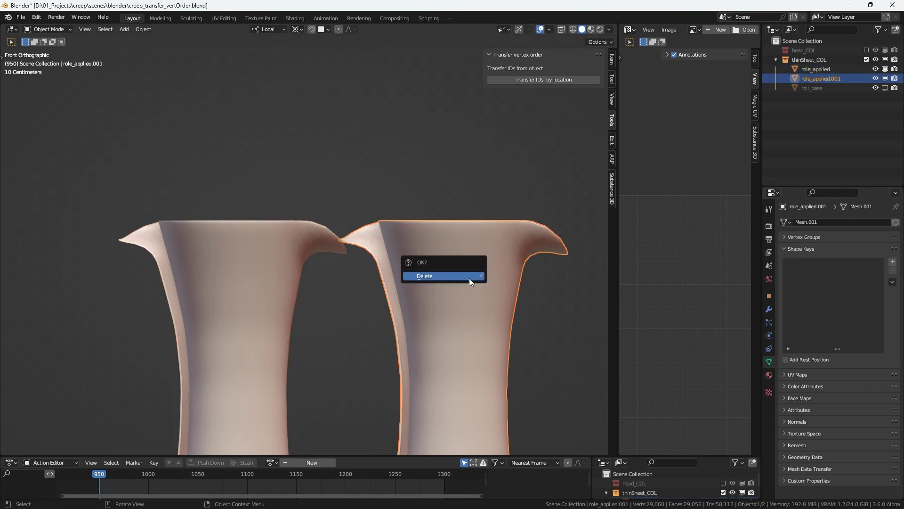
middle_drag(518, 228, 360, 303)
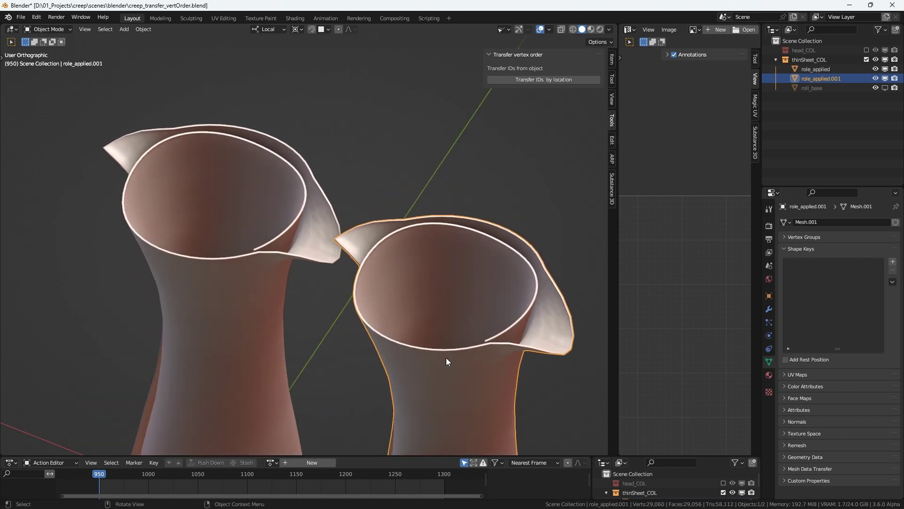
key(x)
click(451, 344)
Step: Examine the bent corners and rim thickness of role_applied from several angles, with the sidebar hidden
middle_drag(453, 341, 408, 277)
scroll(390, 226, up, 4)
middle_drag(369, 228, 403, 230)
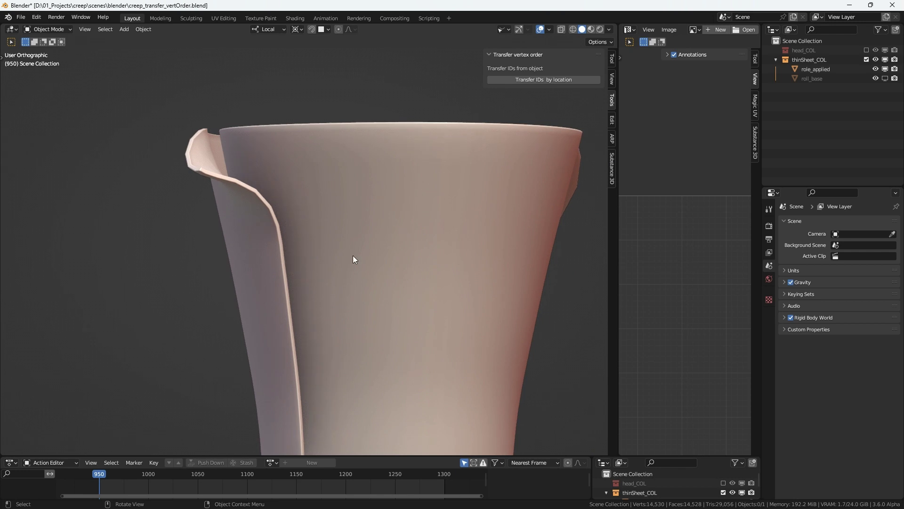
middle_drag(327, 218, 311, 168)
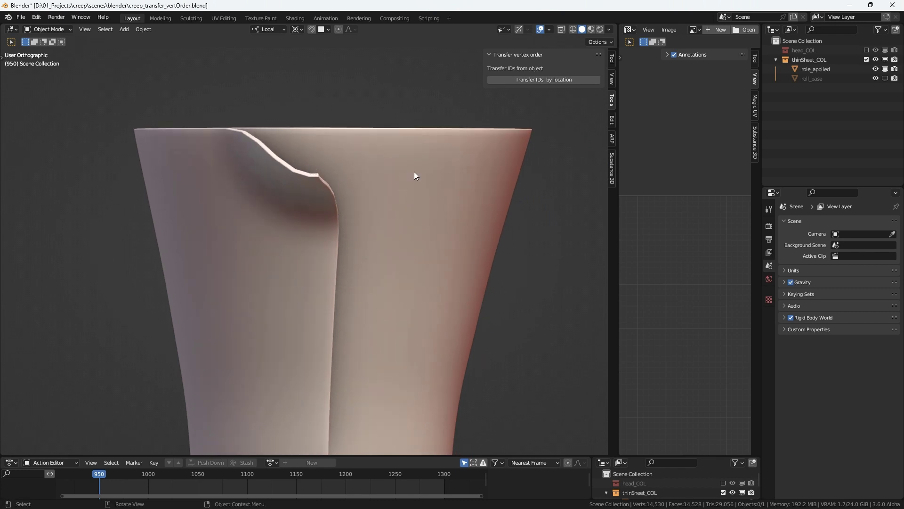
middle_drag(416, 179, 398, 168)
scroll(369, 222, down, 3)
middle_drag(369, 220, 371, 148)
key(n)
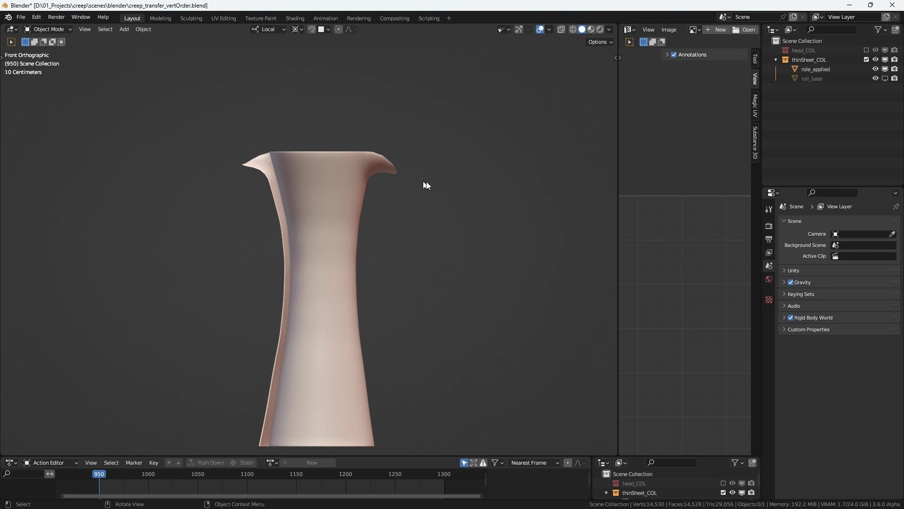
middle_drag(342, 161, 382, 193)
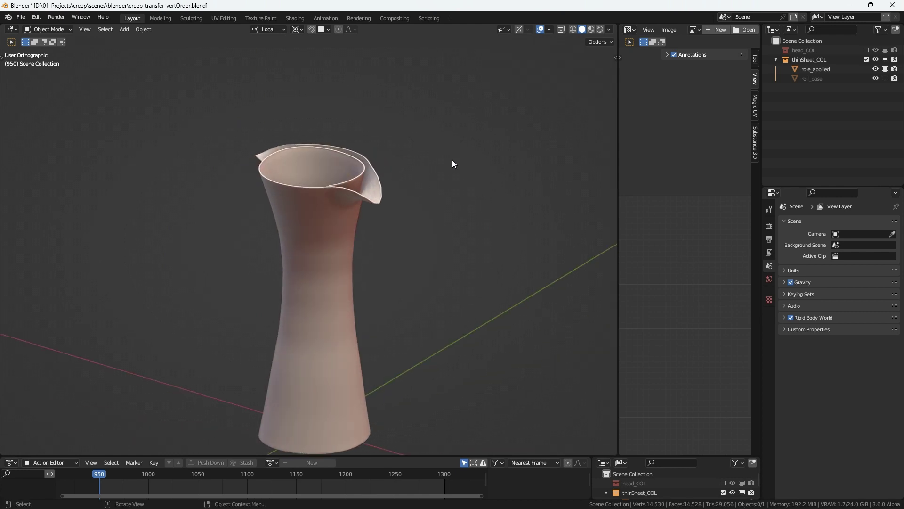
click(610, 30)
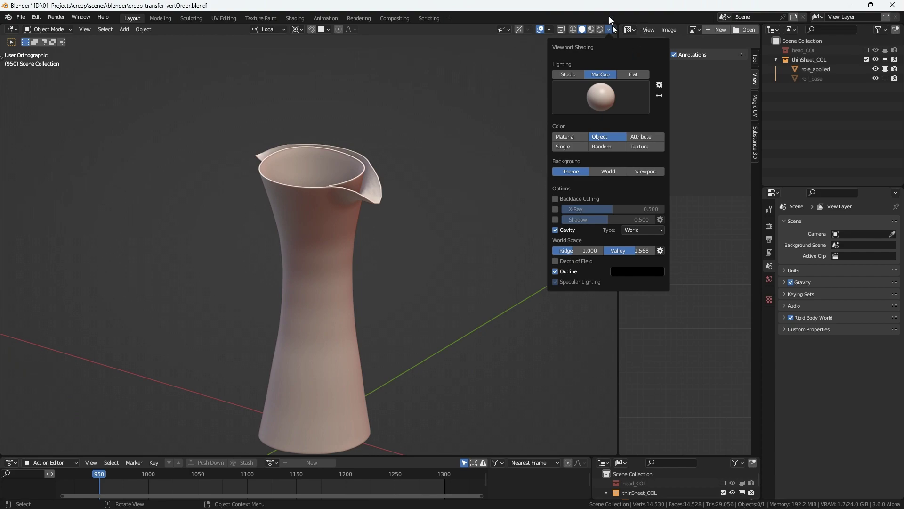
Step: Switch to the browser to view the Transfer the vertex order add-on in the author's Gumroad store, and return to Blender
key(alt+Tab)
click(353, 163)
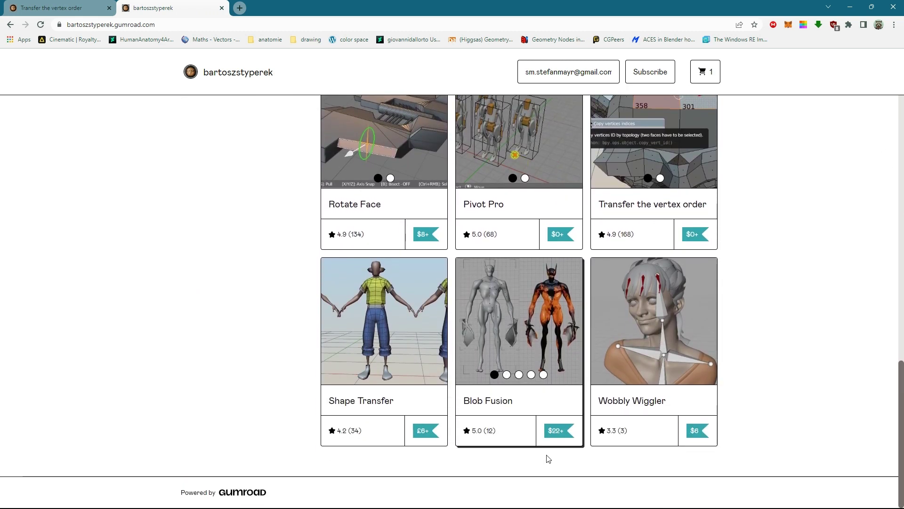
mouse_move(900, 365)
mouse_down()
mouse_move(894, 235)
mouse_move(871, 276)
mouse_move(843, 297)
mouse_up()
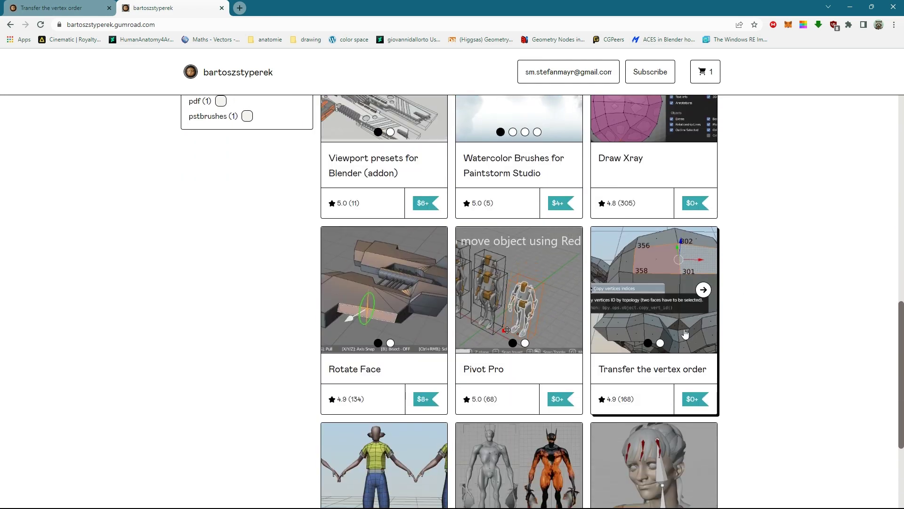
drag(900, 309, 895, 98)
key(alt+Tab)
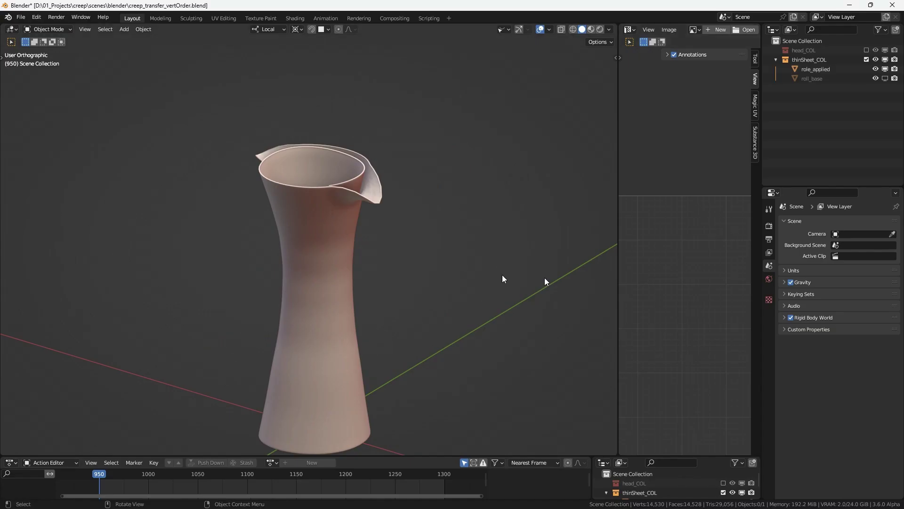
middle_drag(480, 276, 393, 206)
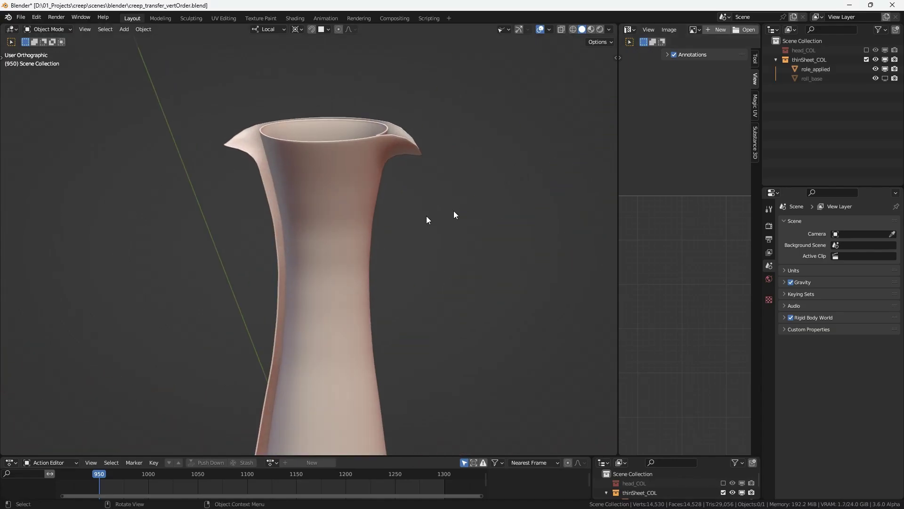